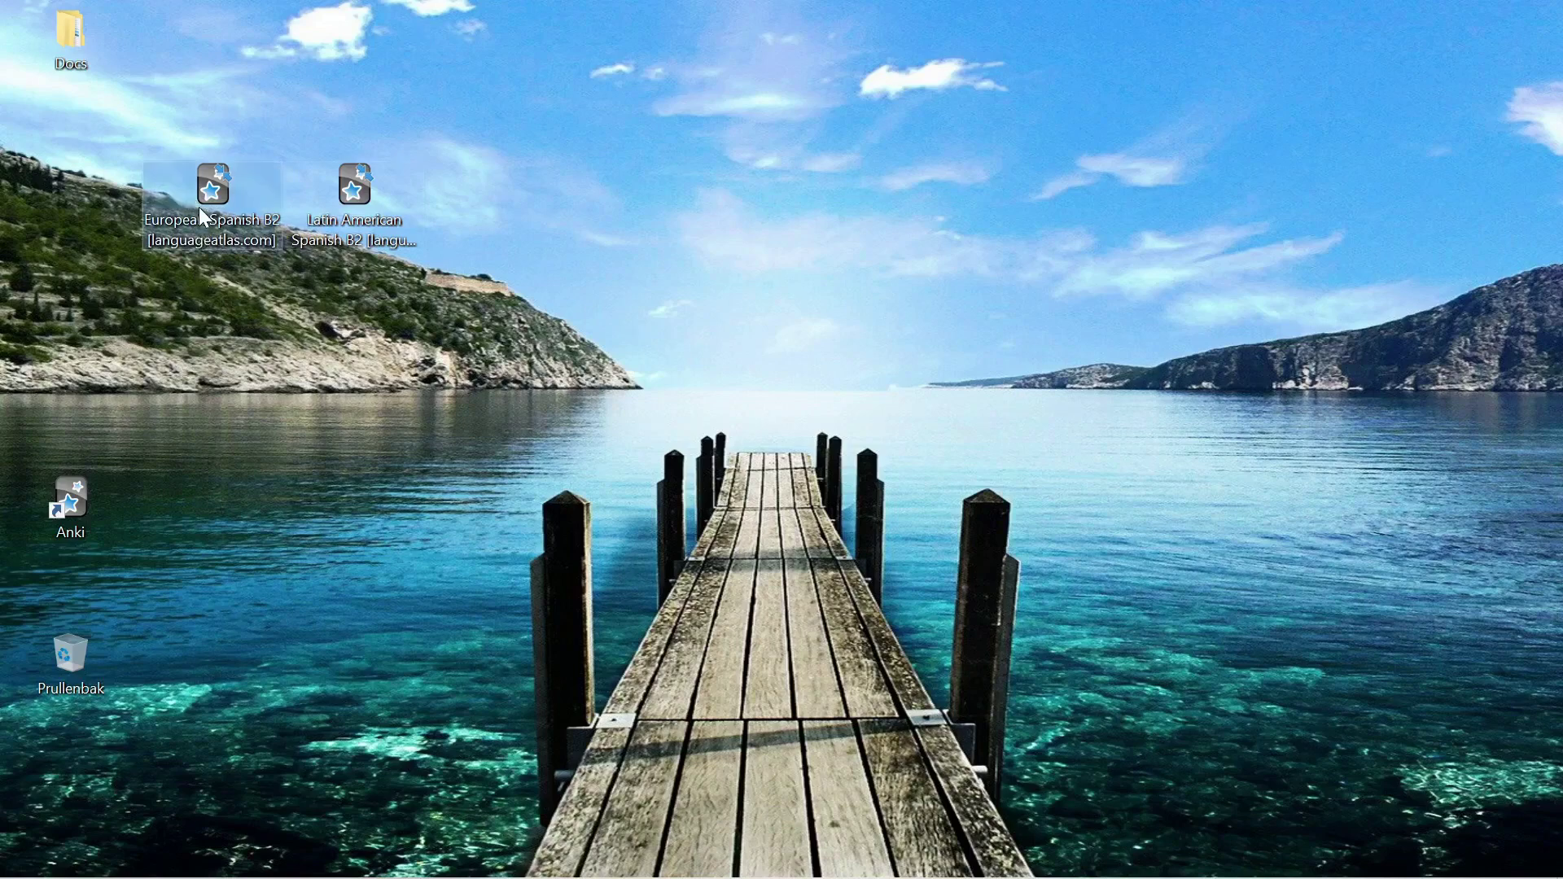
click(337, 216)
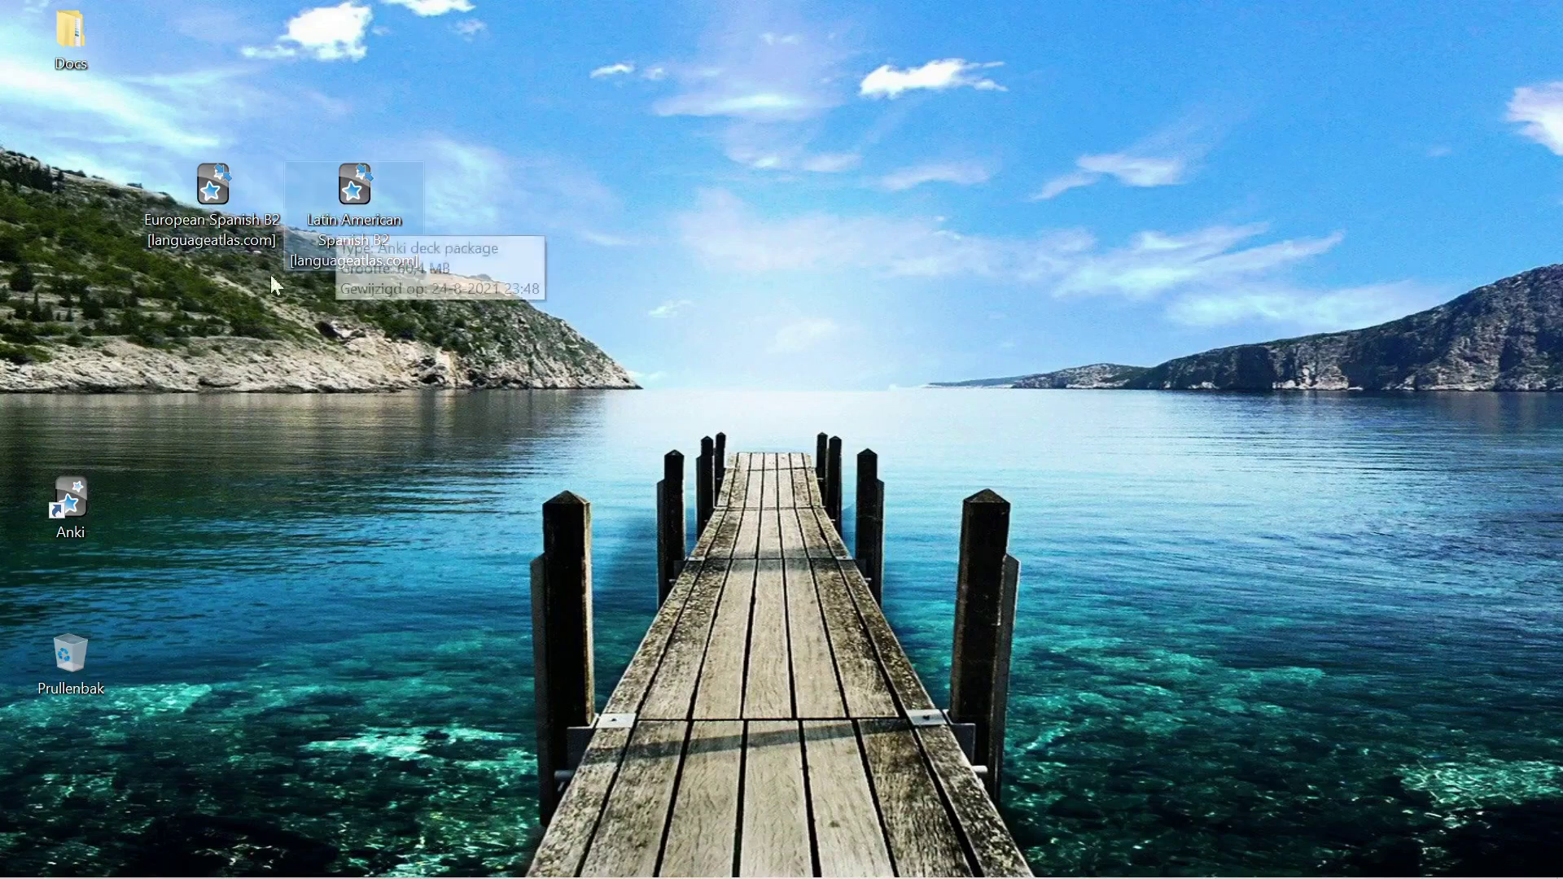
click(242, 292)
click(227, 230)
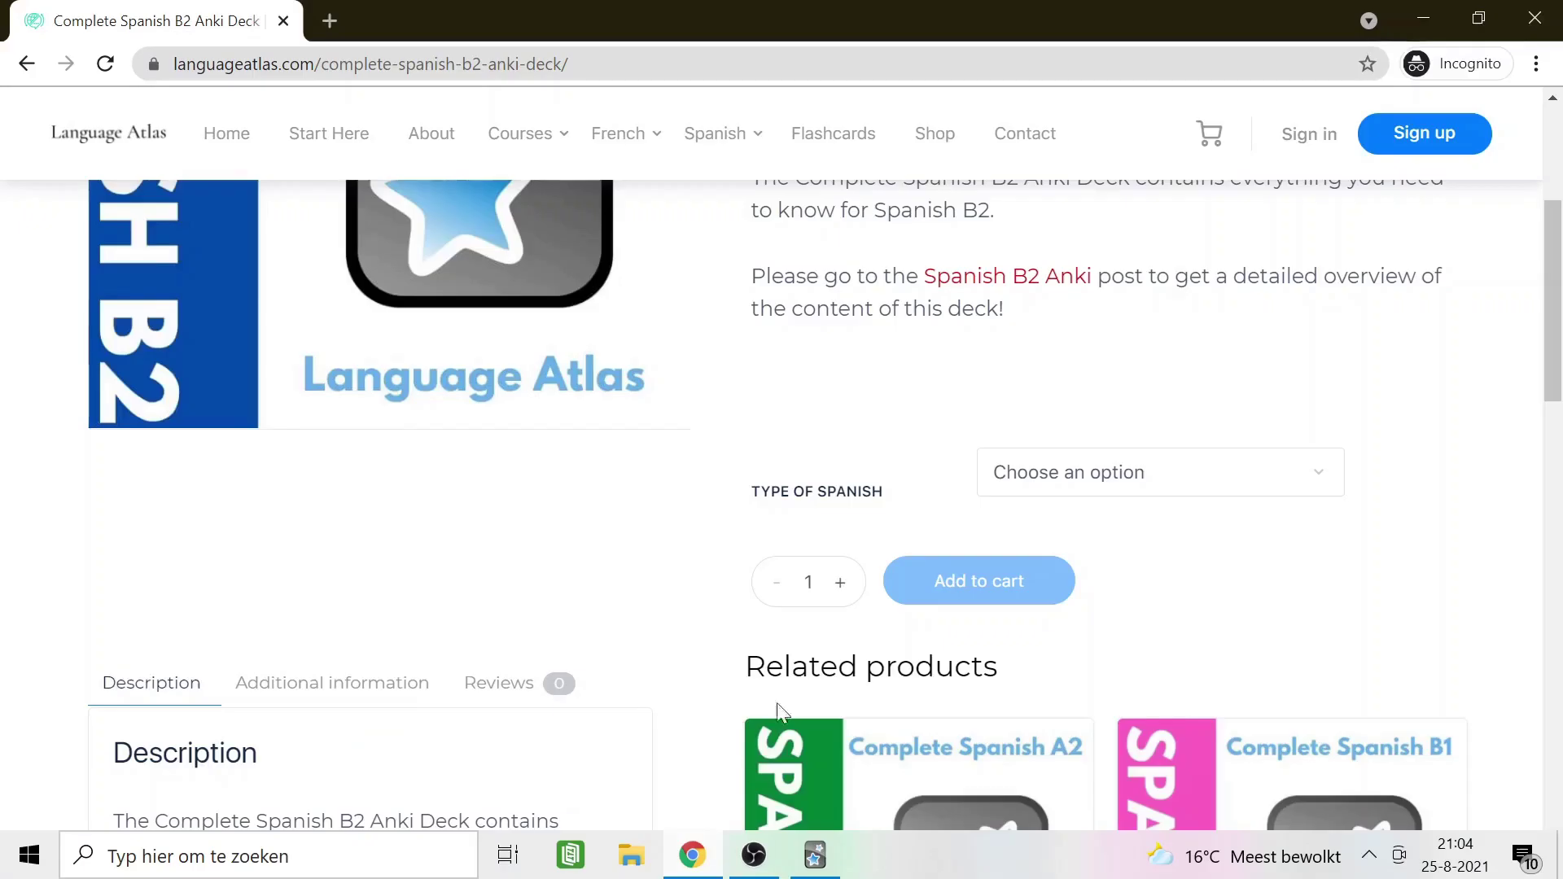
Review the available types of Spanish for the Complete Spanish B2 Anki Deck on its product page.
click(1047, 474)
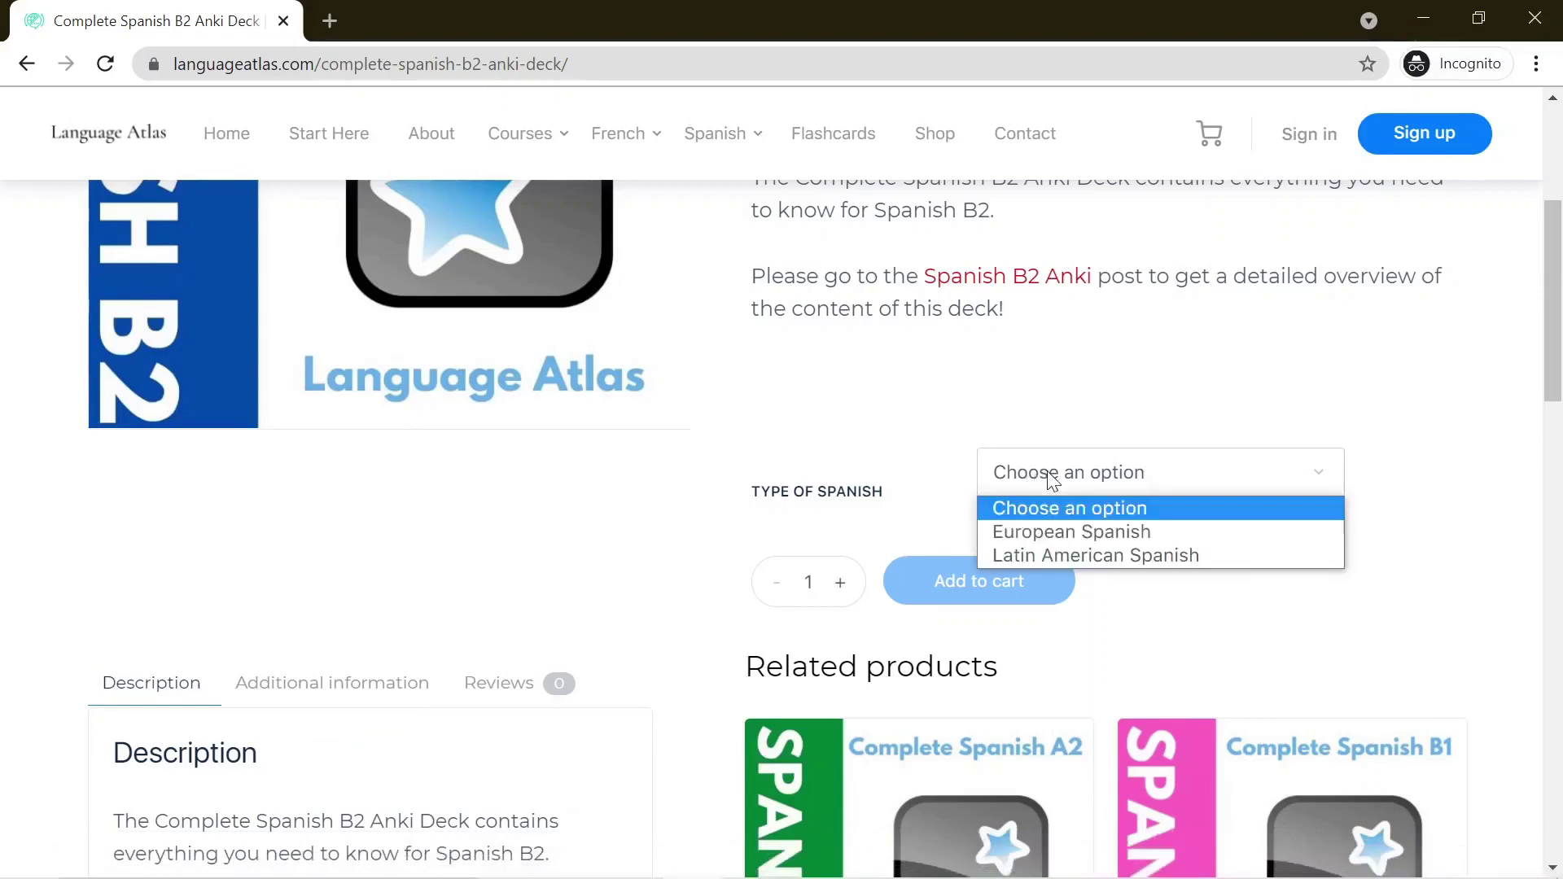
click(1066, 533)
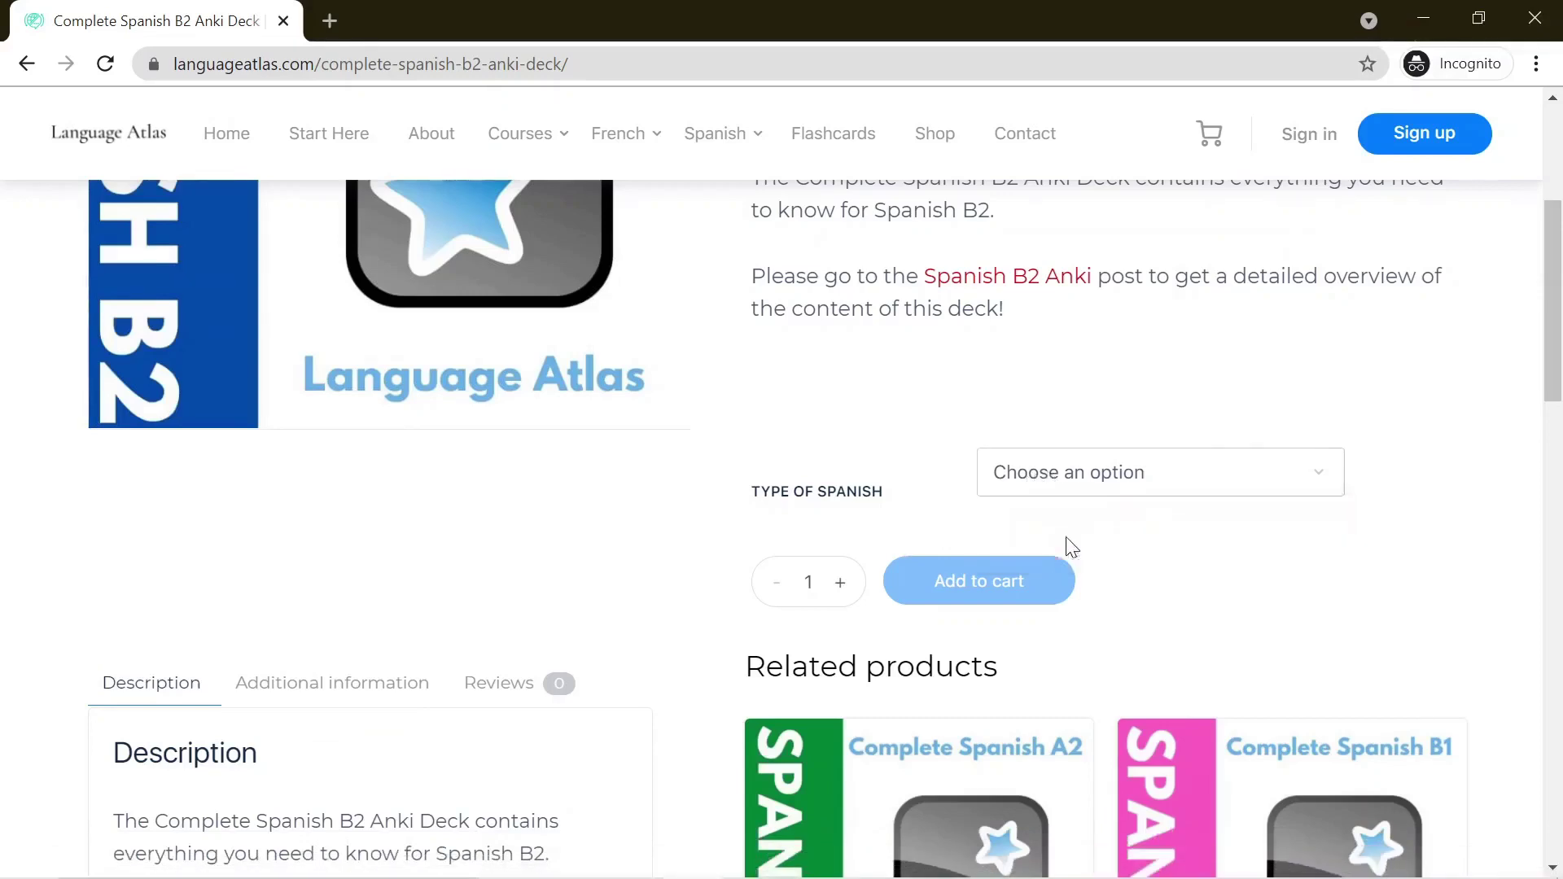
click(1071, 486)
click(1080, 551)
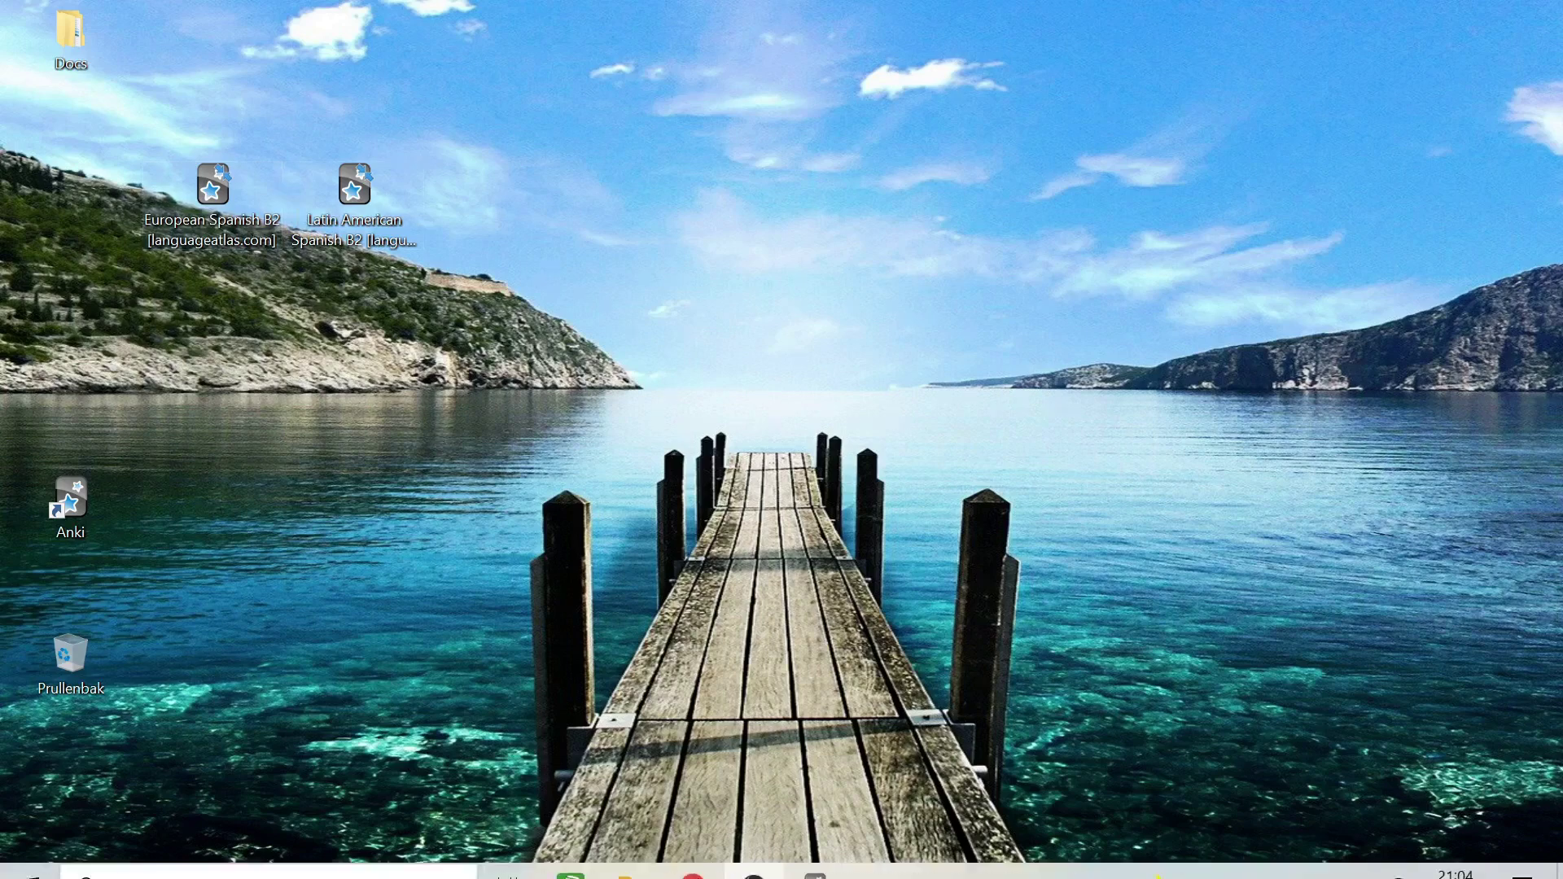
Switch to Anki and examine the subdecks of Chapter 1: Pronouns and Chapter 2: Adjectives and Adverbs in the European Spanish B2 deck.
click(816, 856)
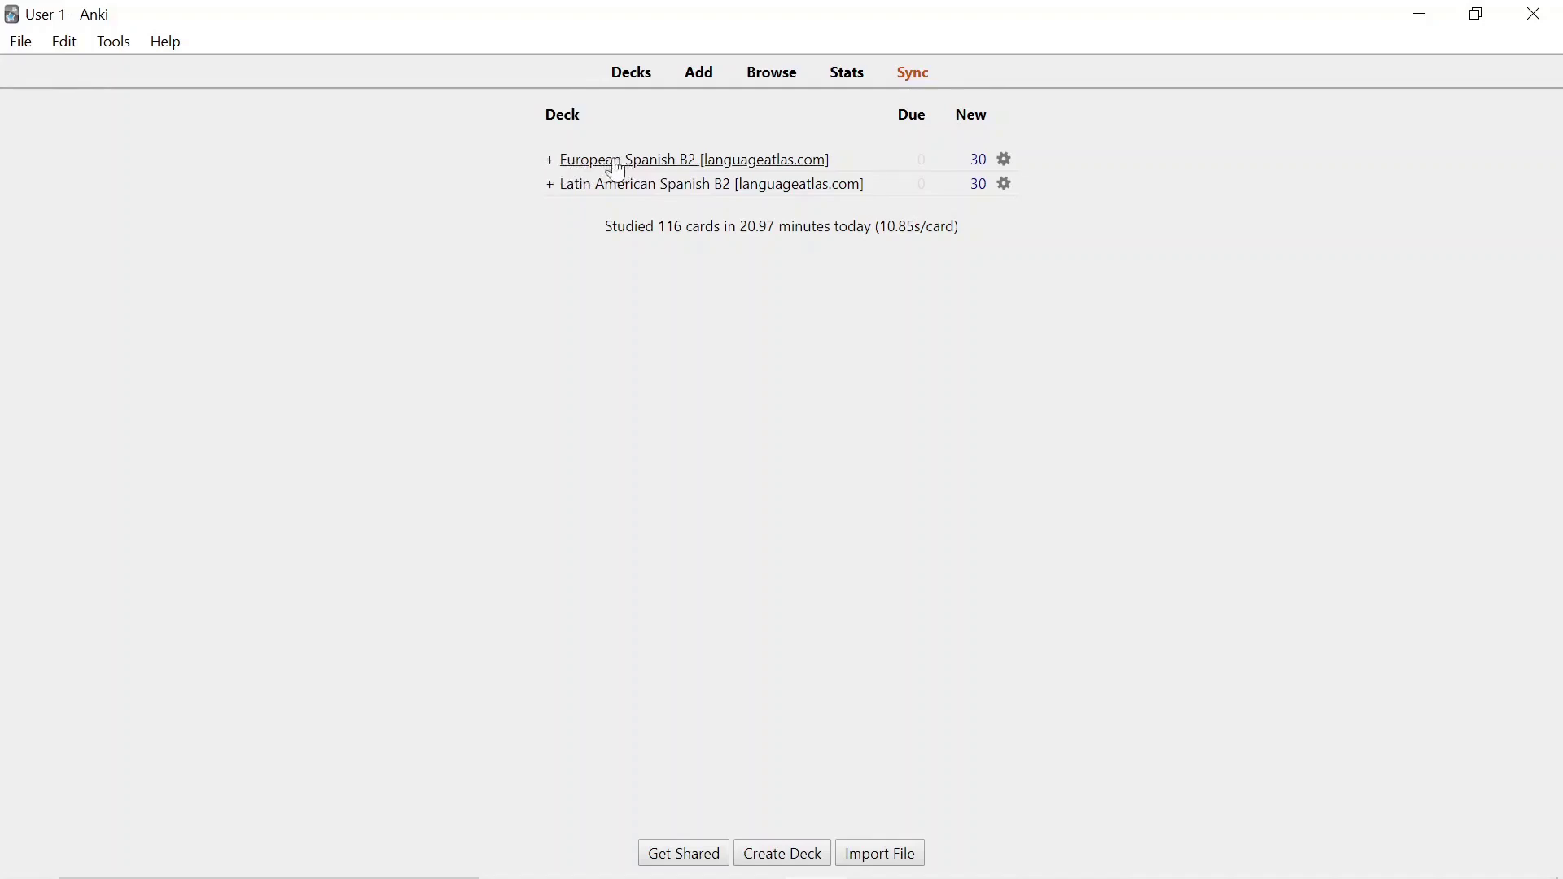
click(550, 163)
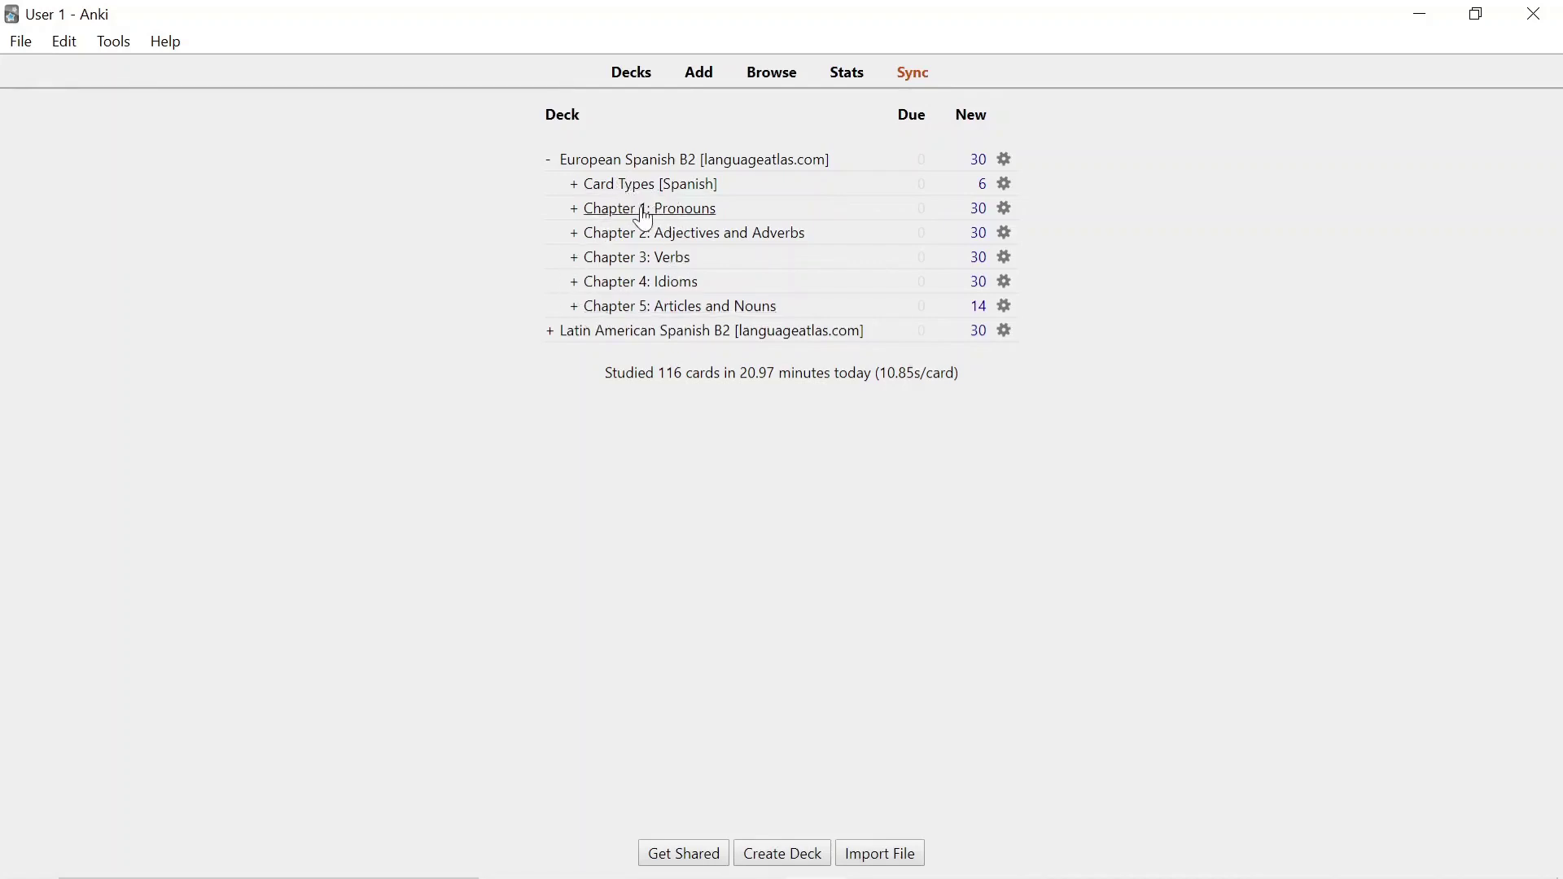
click(575, 212)
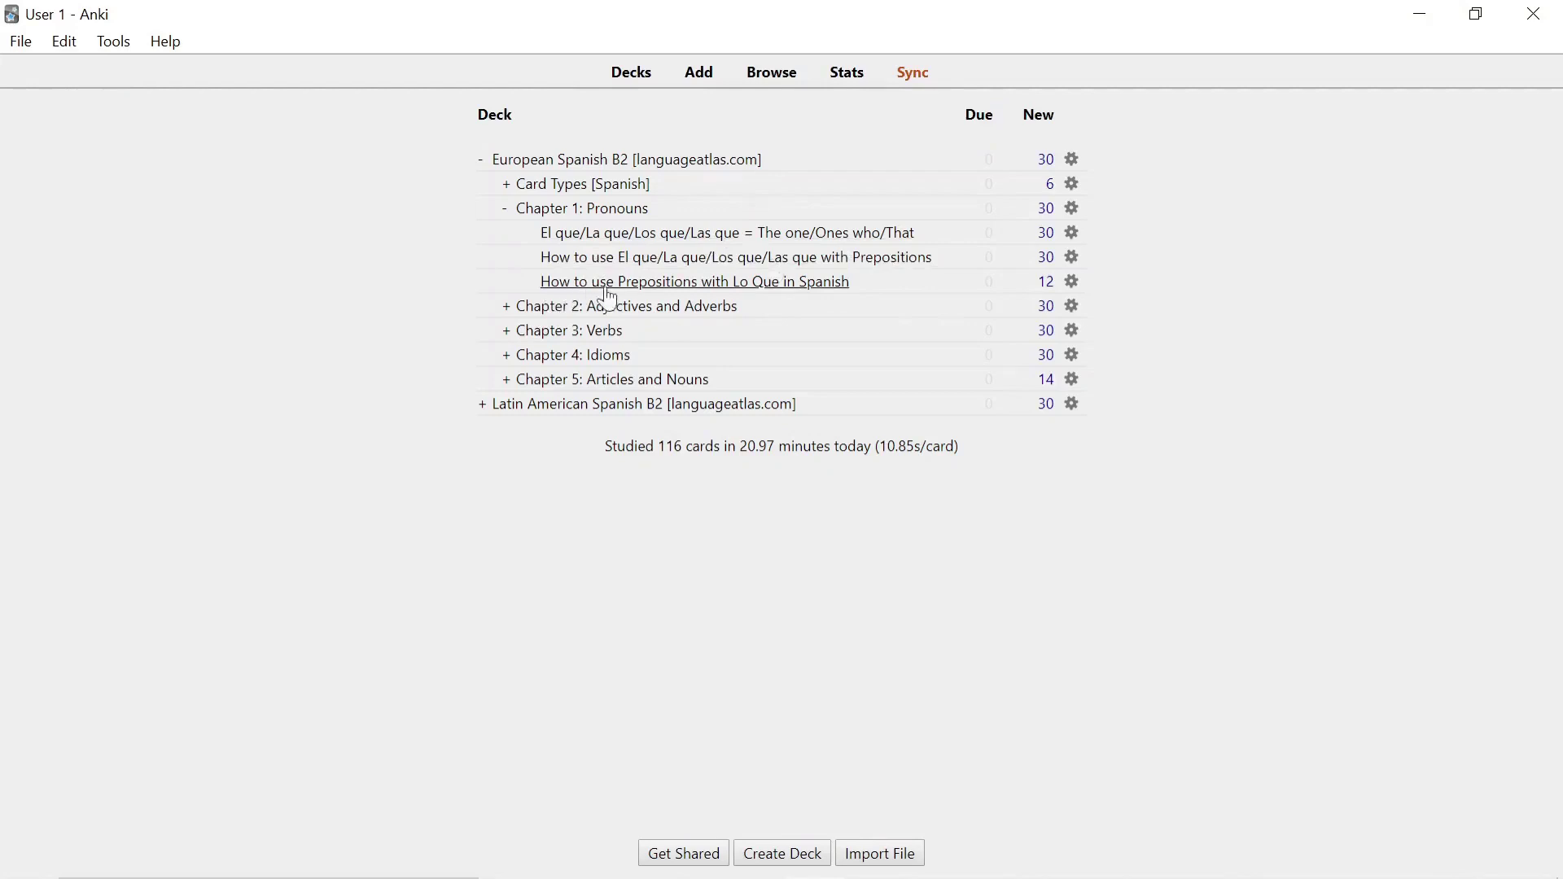
click(508, 210)
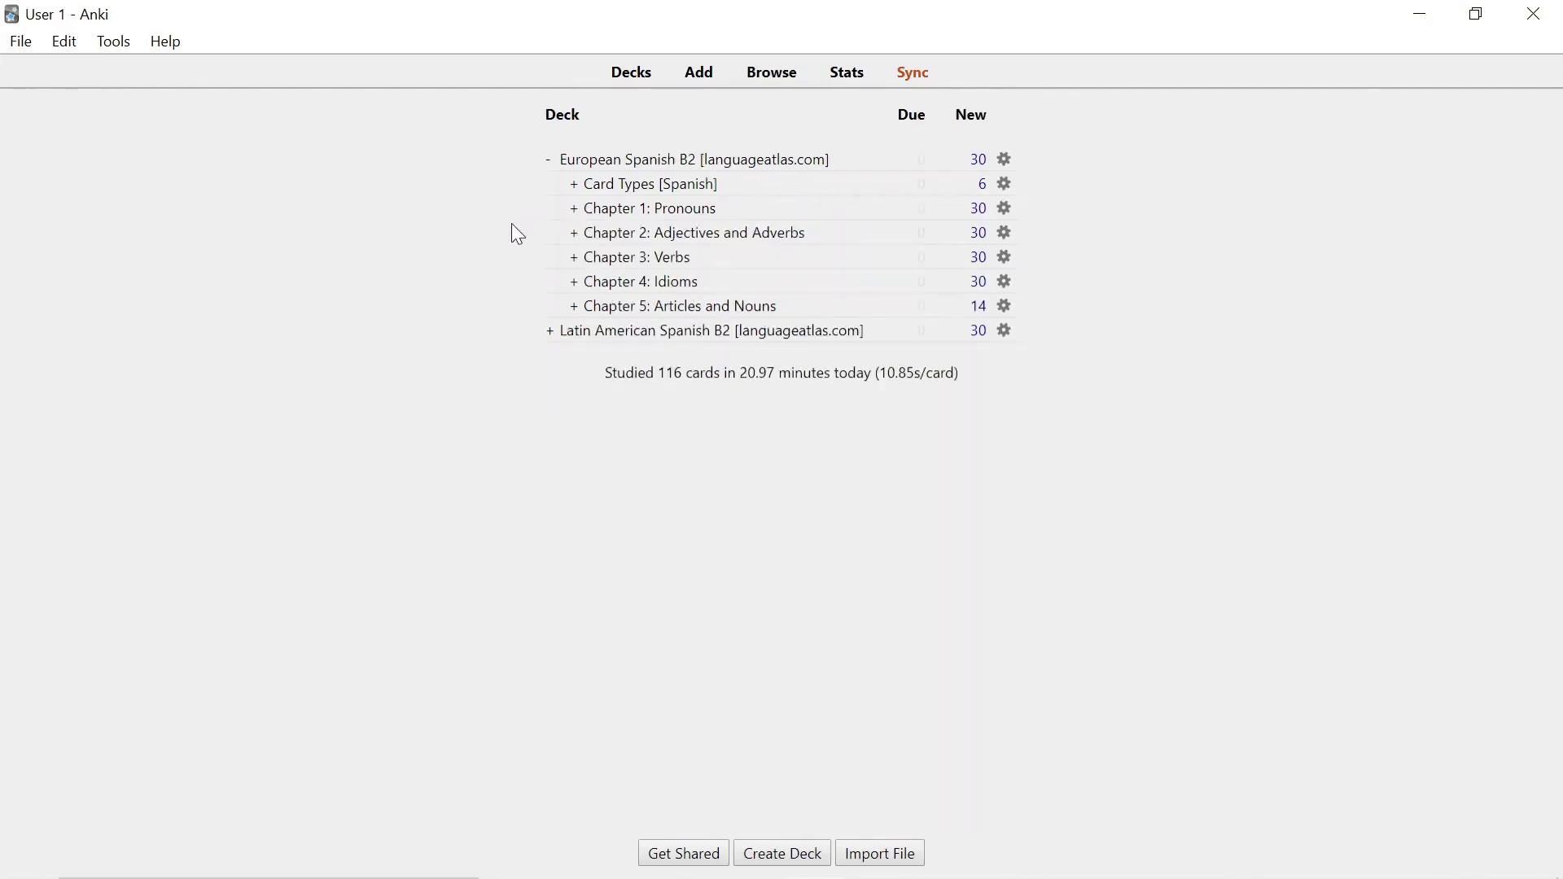
click(574, 235)
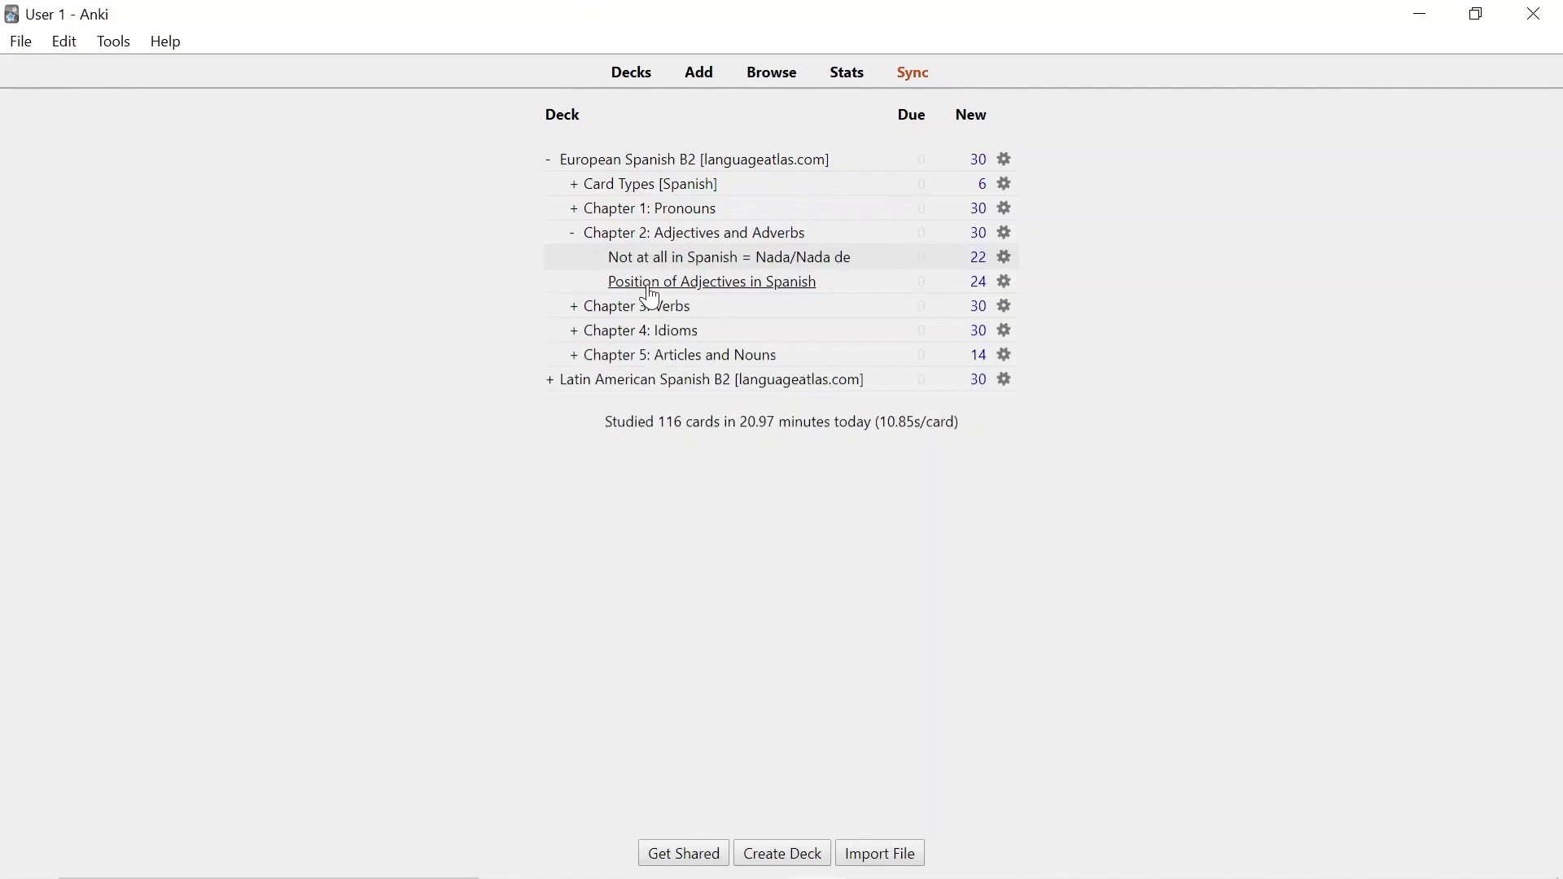
click(575, 240)
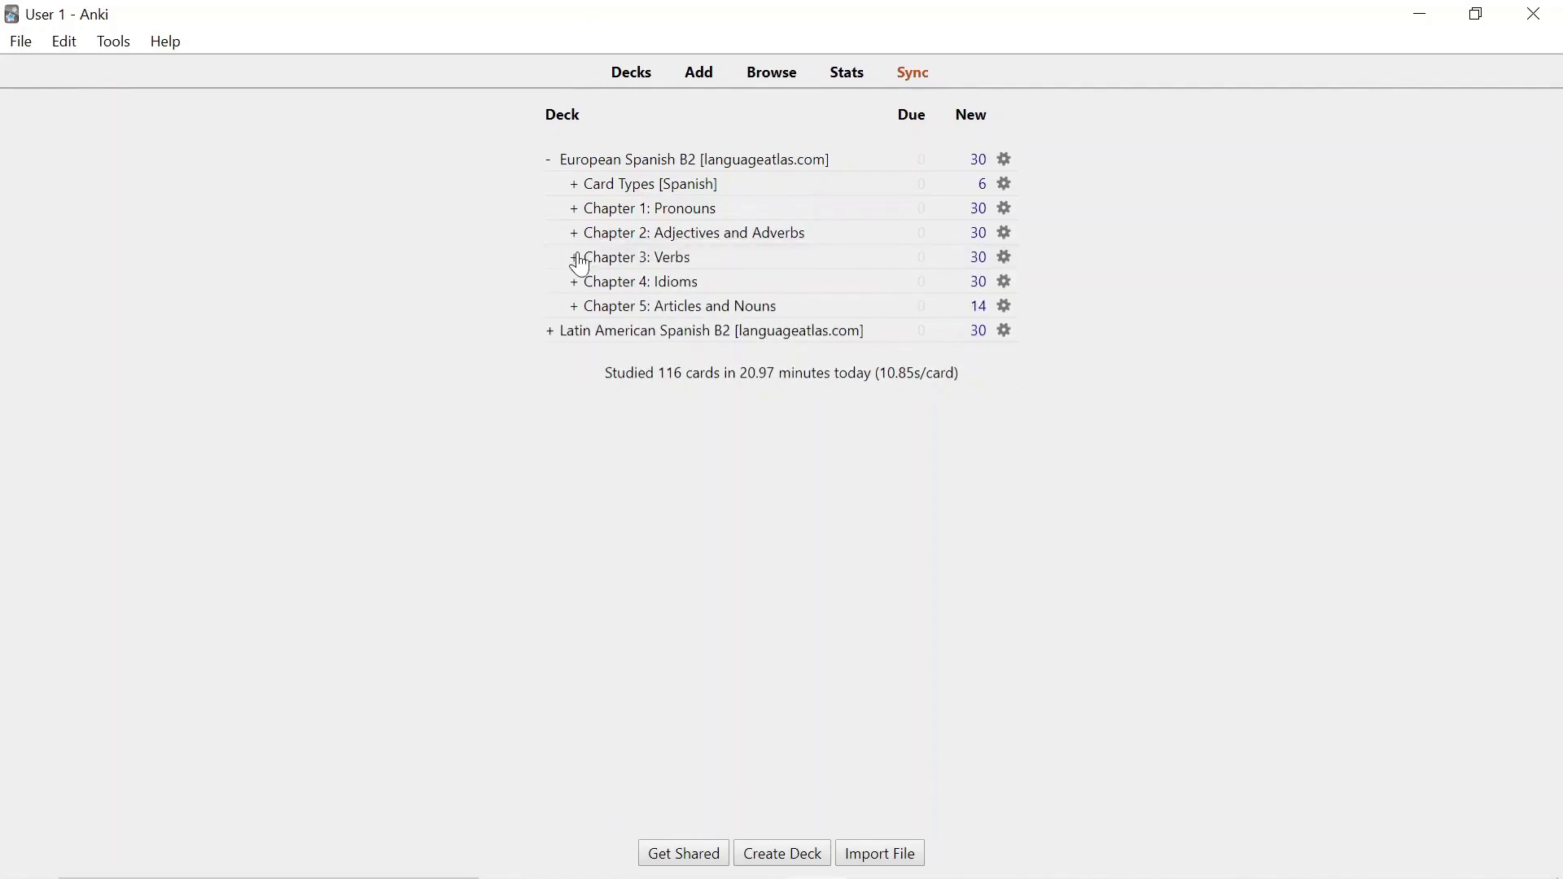
Examine the Future Perfect and Conditional Perfect Tense subdecks within Chapter 3: Verbs of the European Spanish B2 deck.
click(576, 257)
click(578, 304)
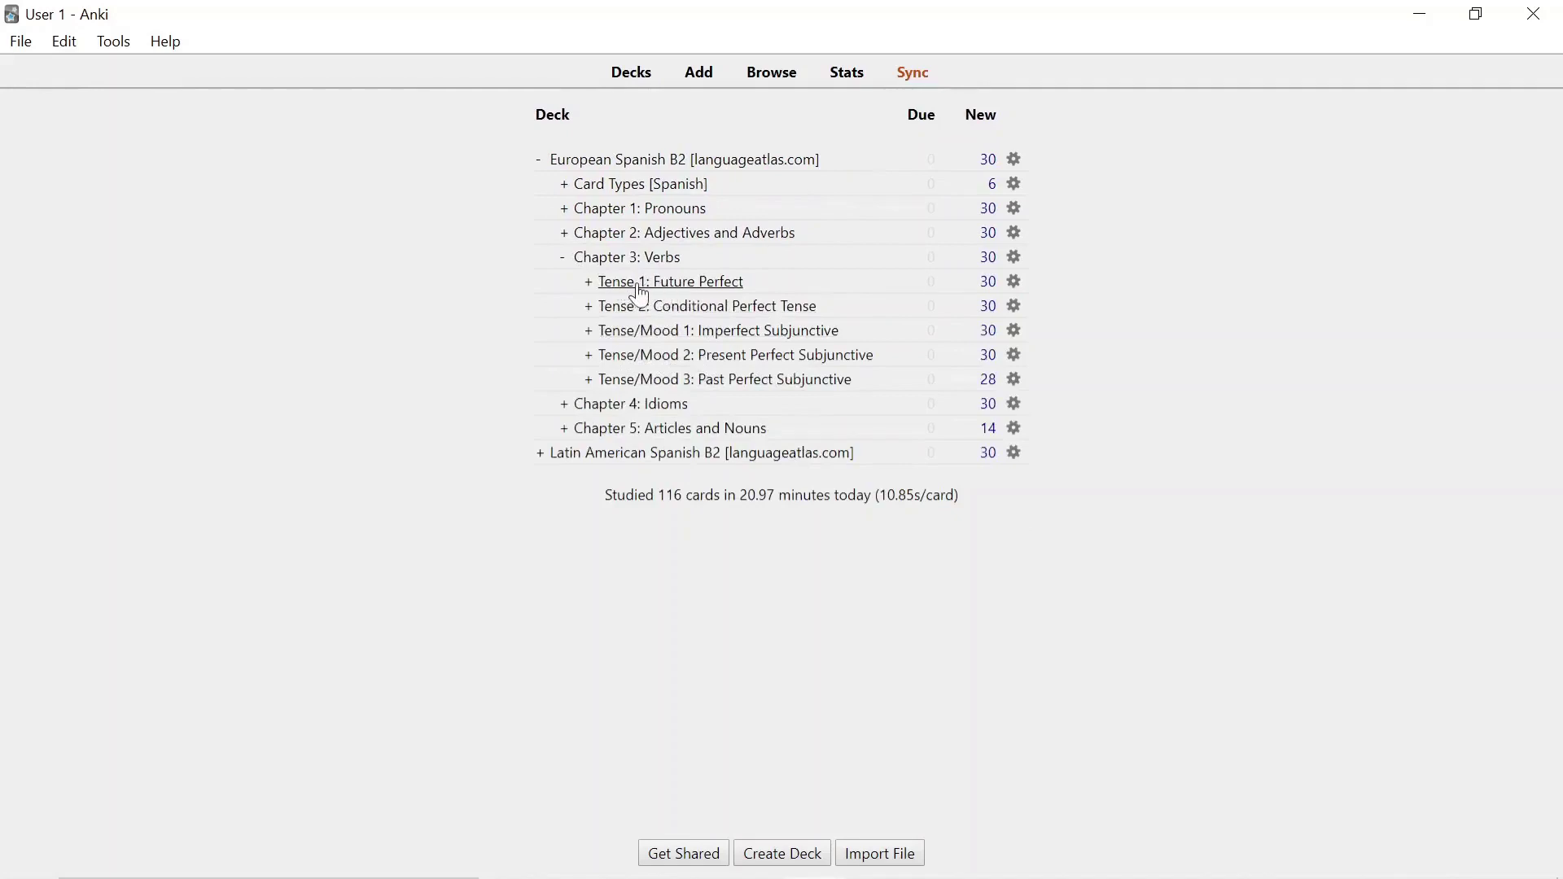
click(588, 283)
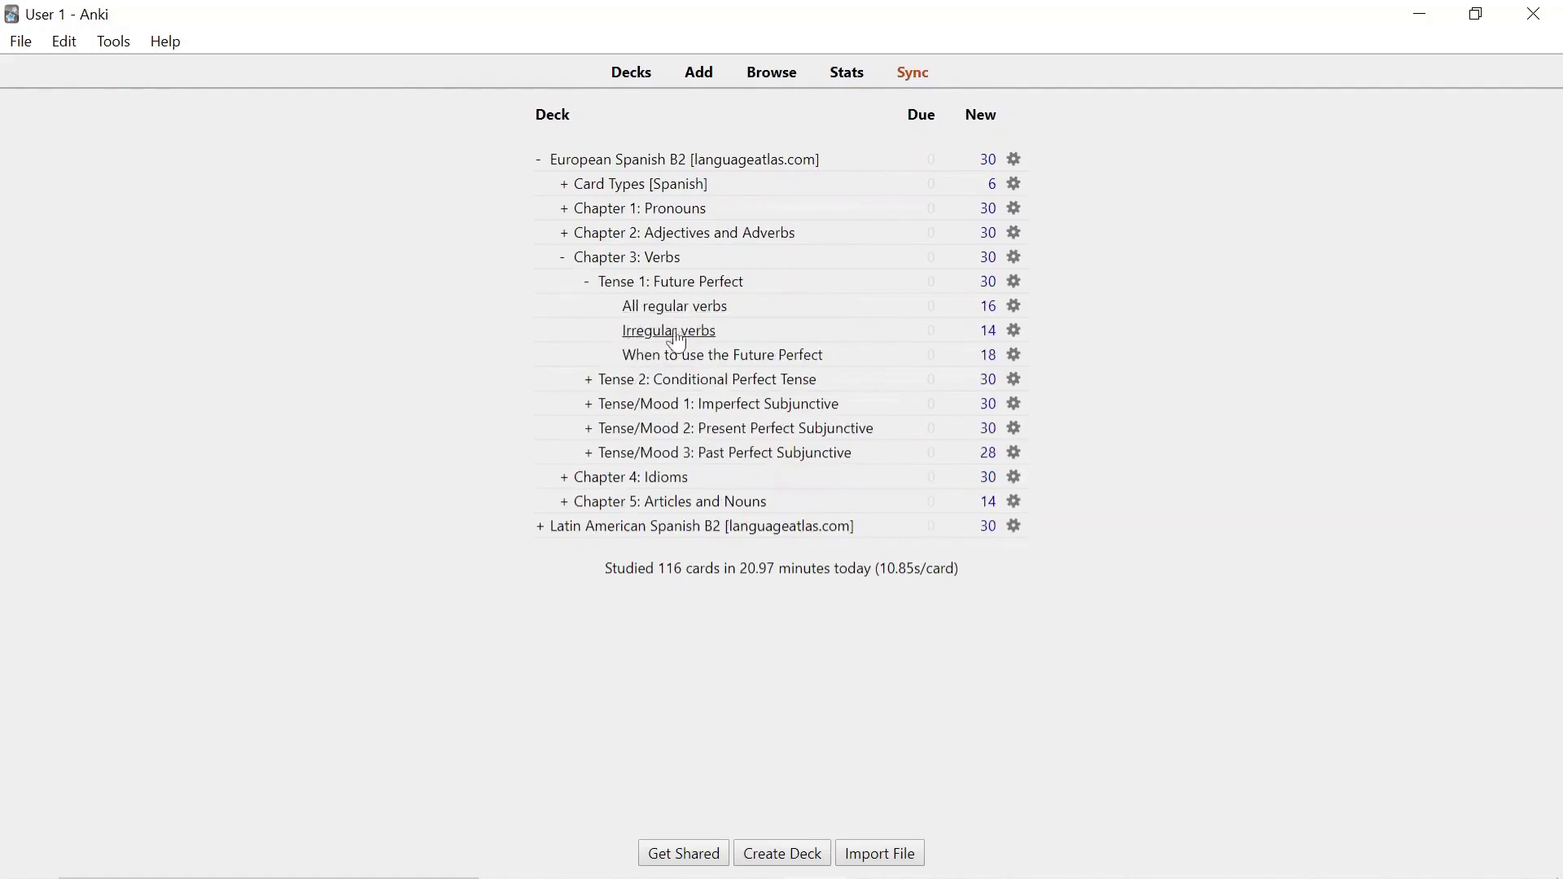
click(589, 283)
click(587, 308)
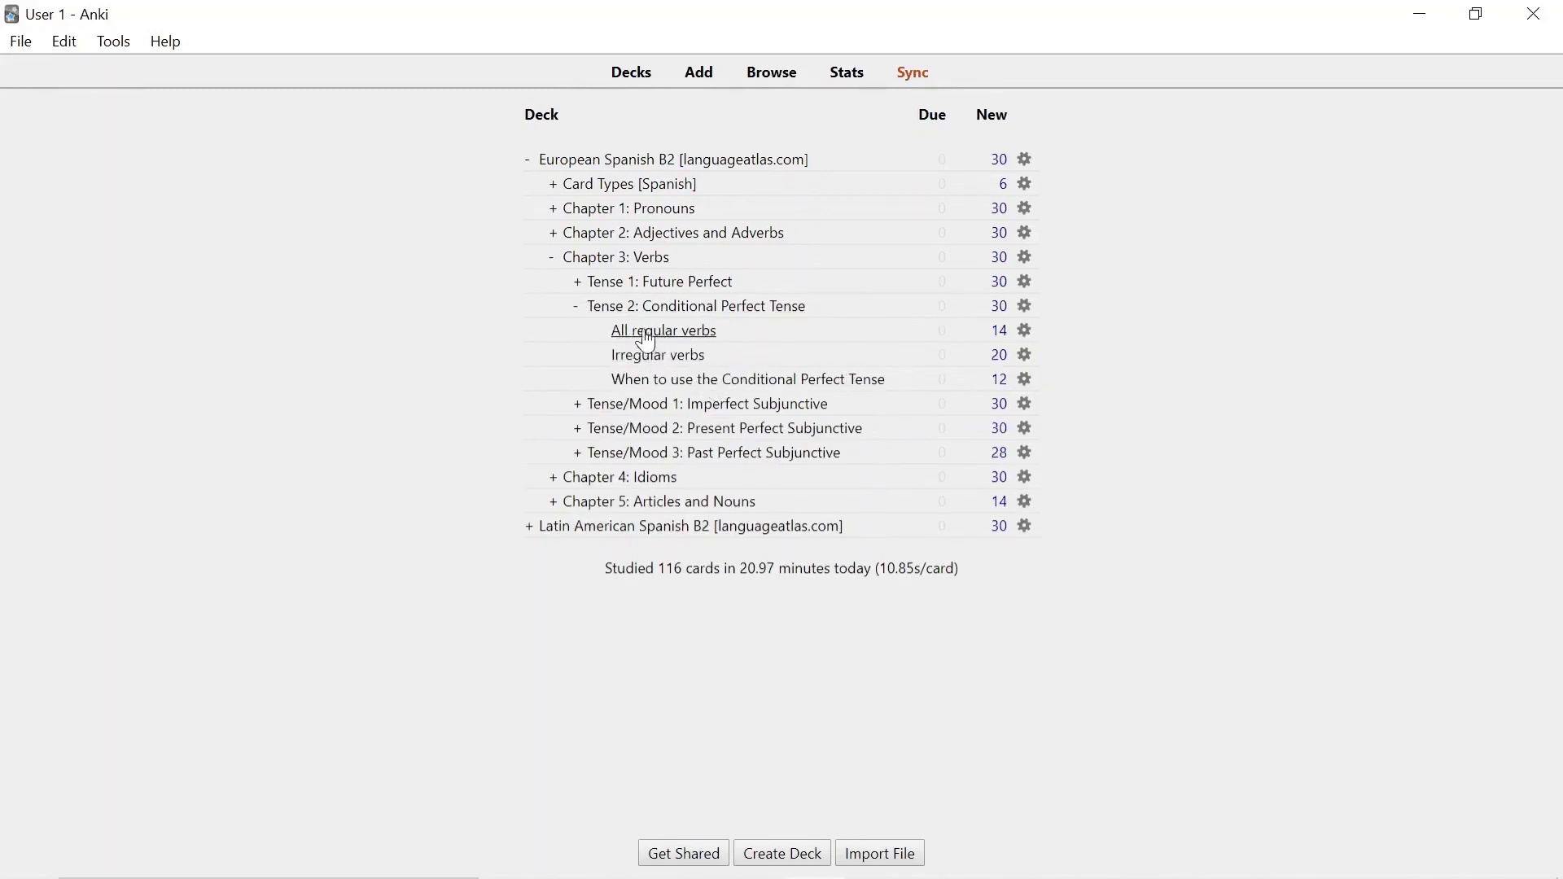
click(575, 307)
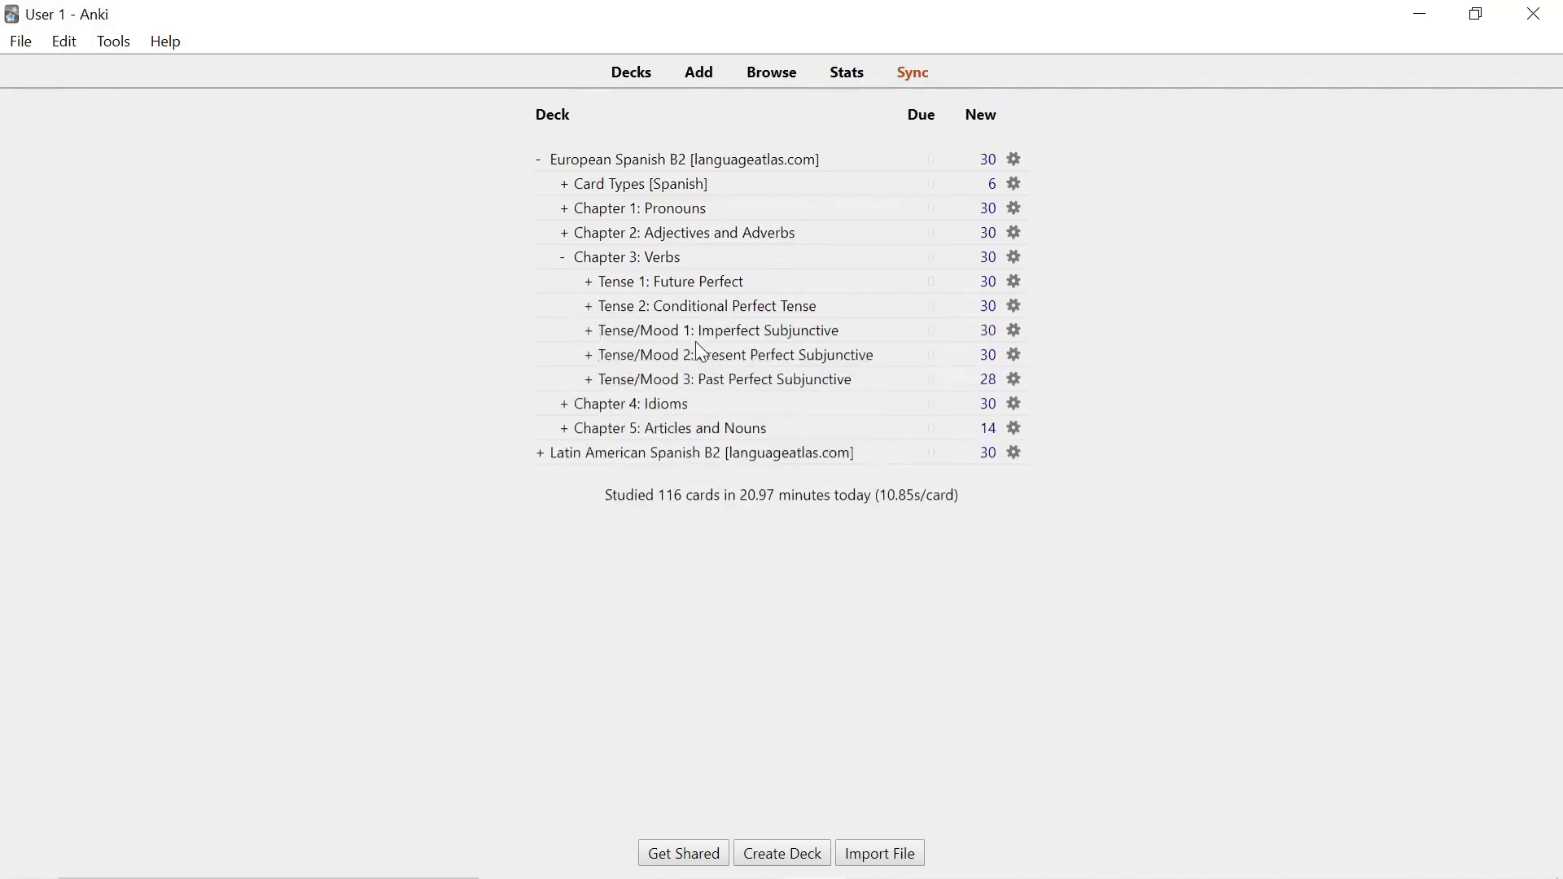
Examine the Imperfect, Present Perfect and Past Perfect Subjunctive subdecks in Chapter 3: Verbs, and collapse the chapter.
click(586, 330)
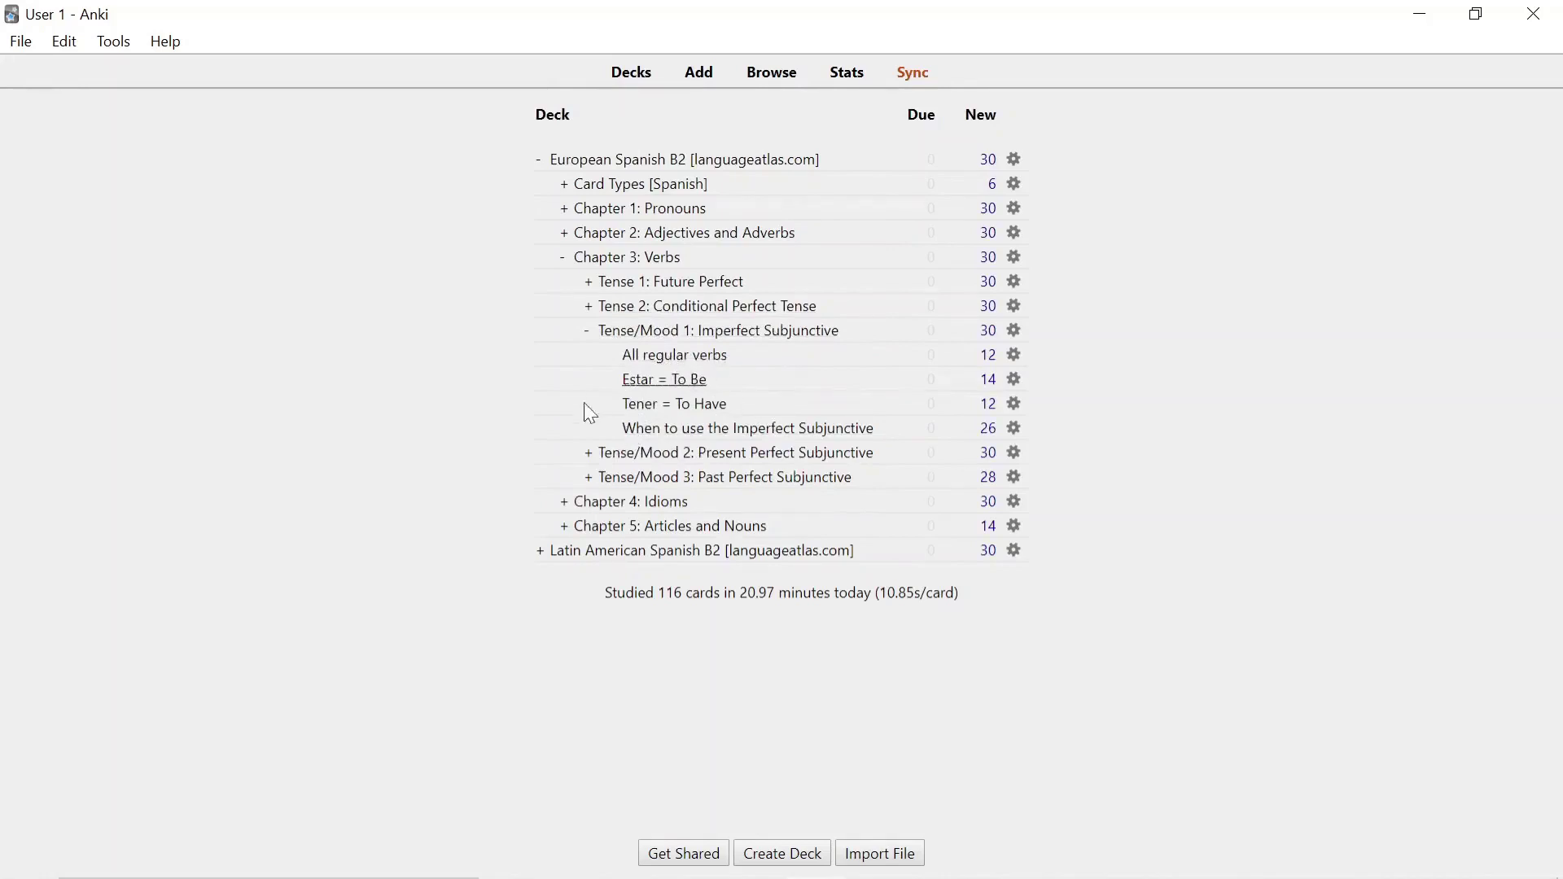
click(588, 330)
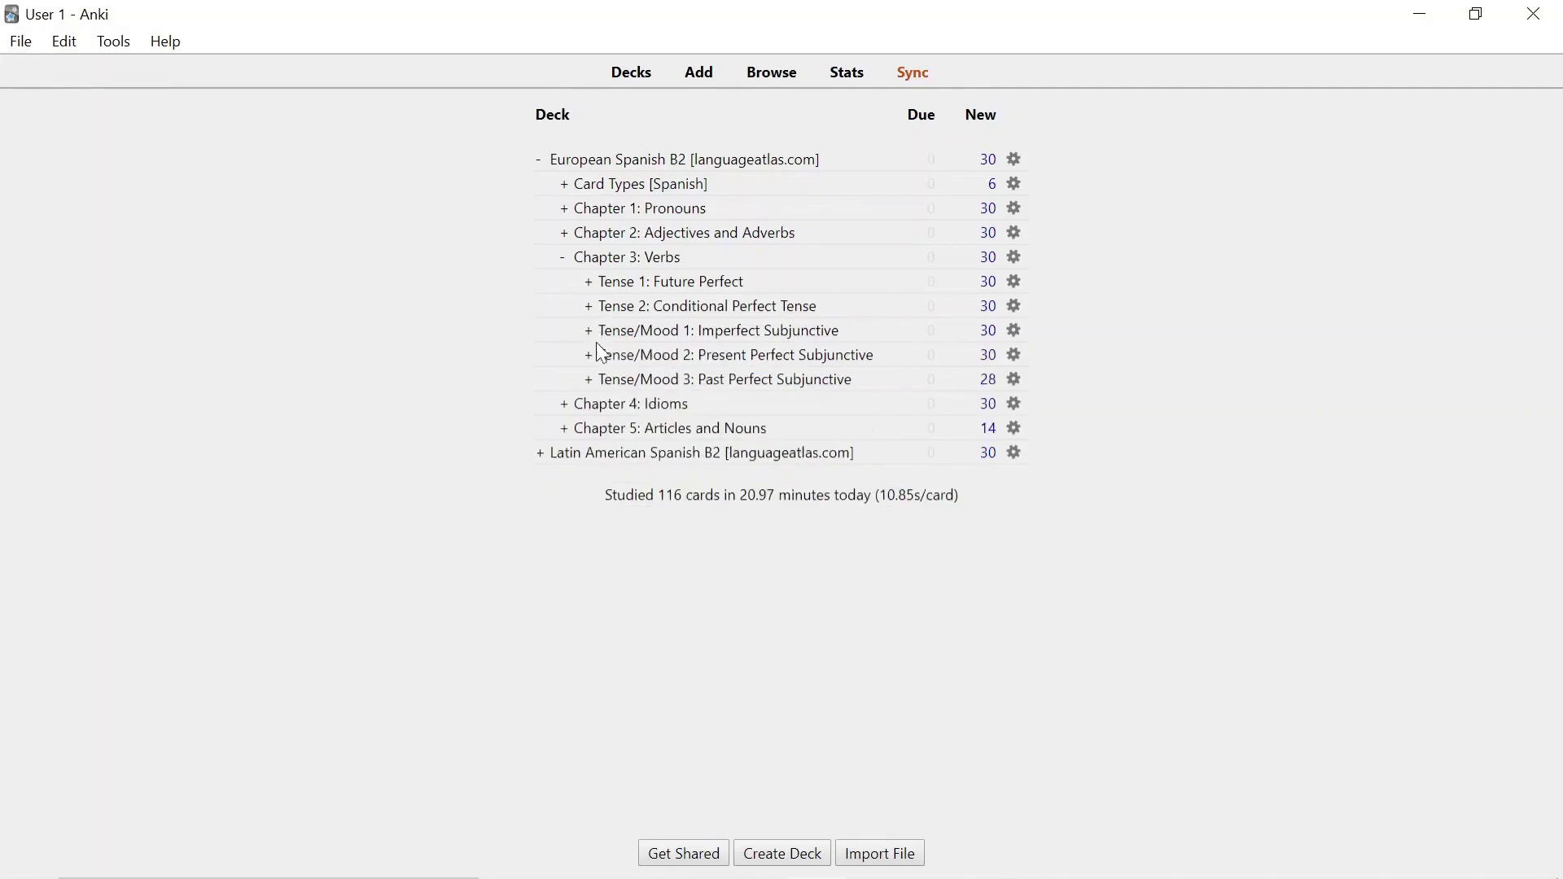
click(589, 357)
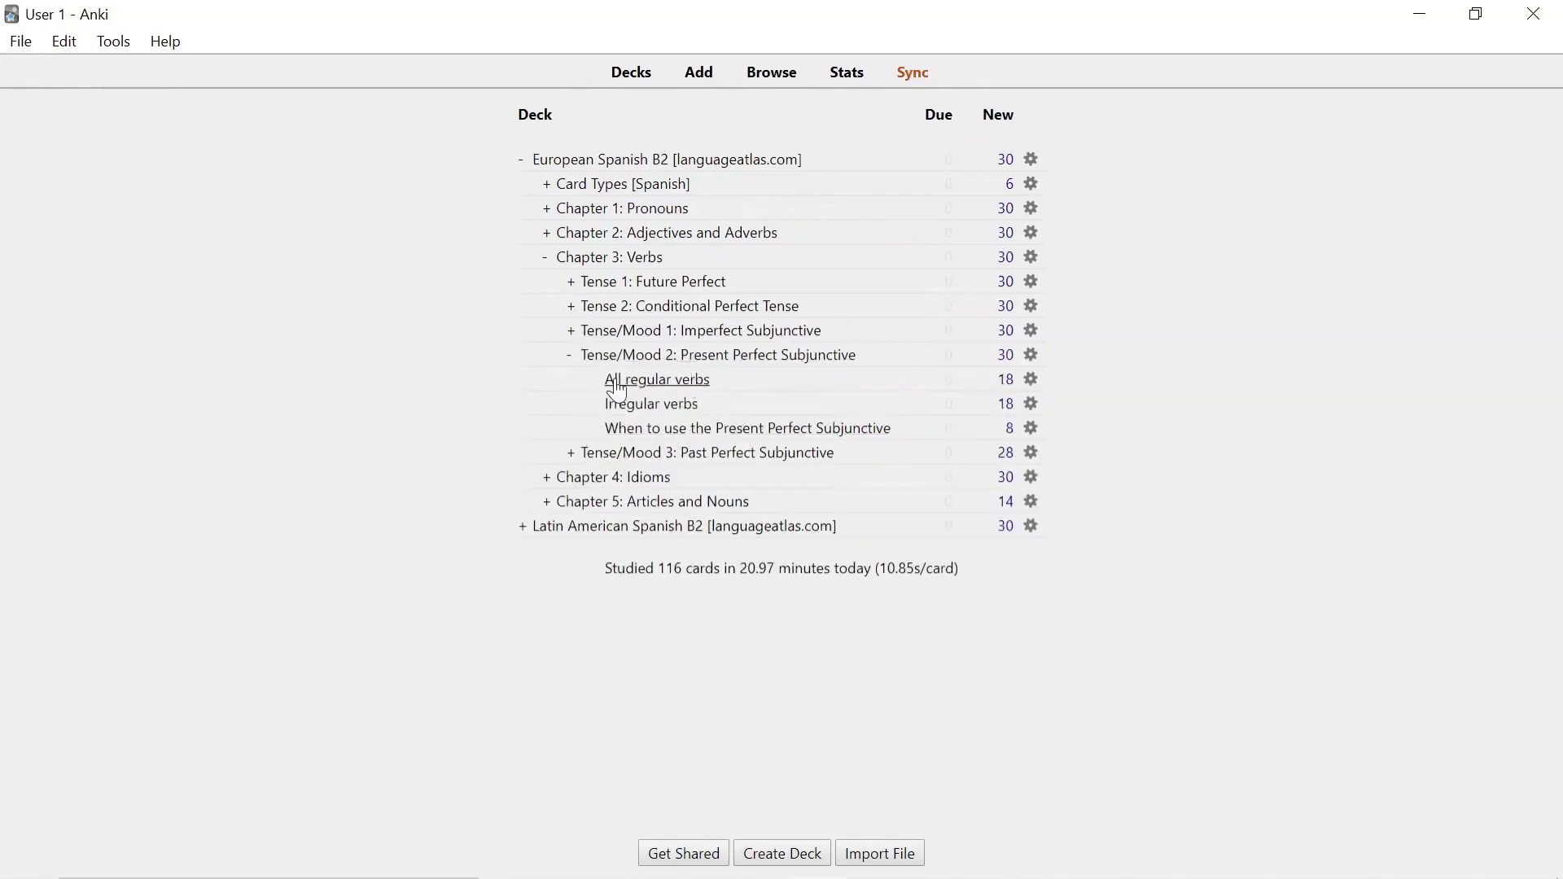
click(570, 356)
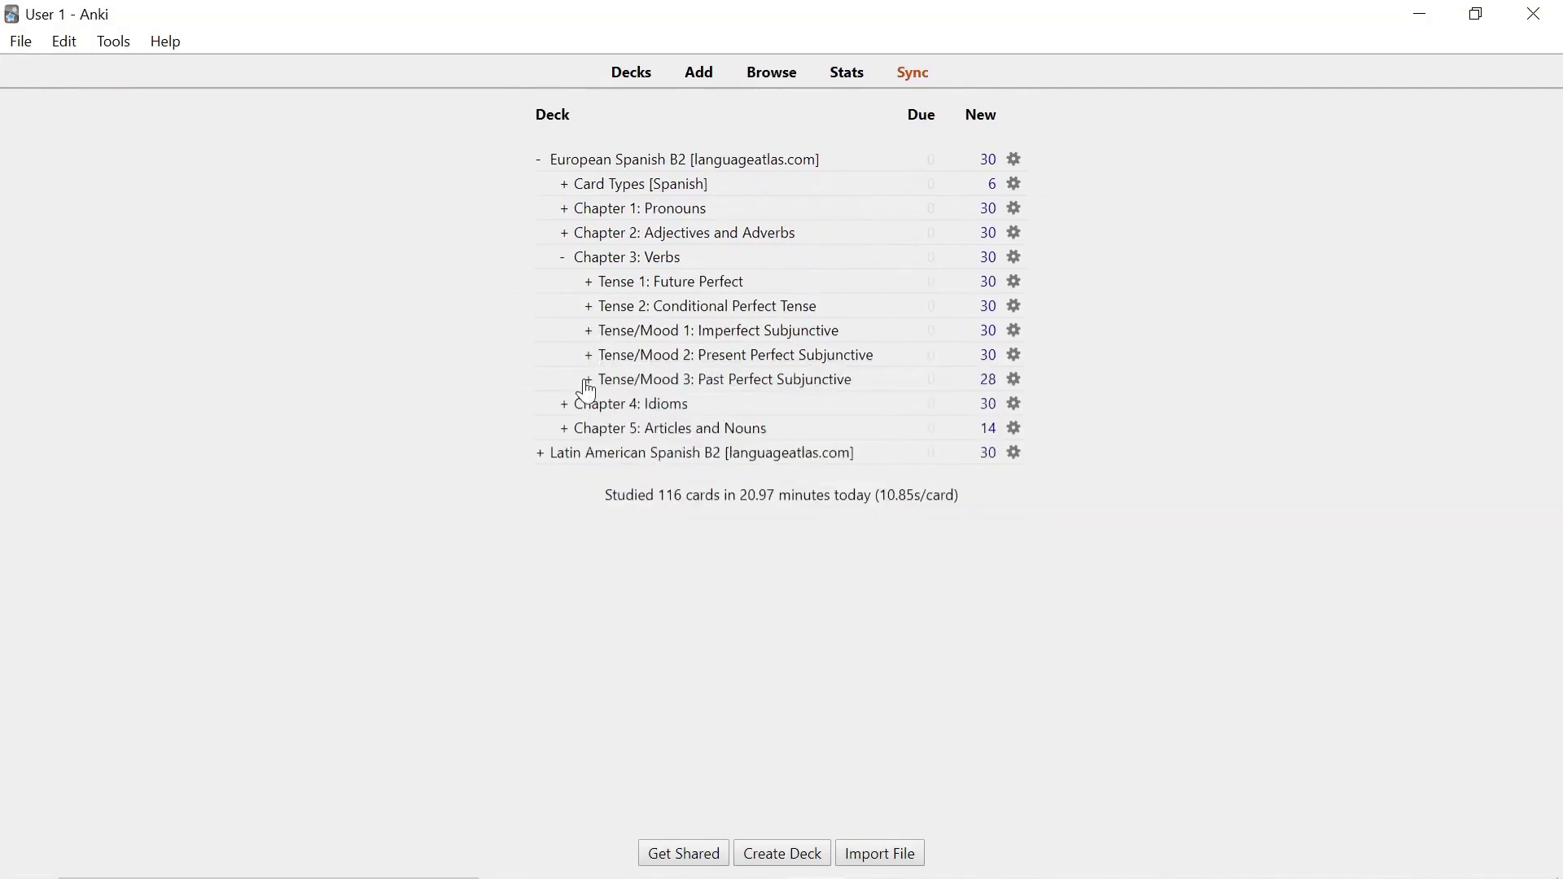
click(586, 380)
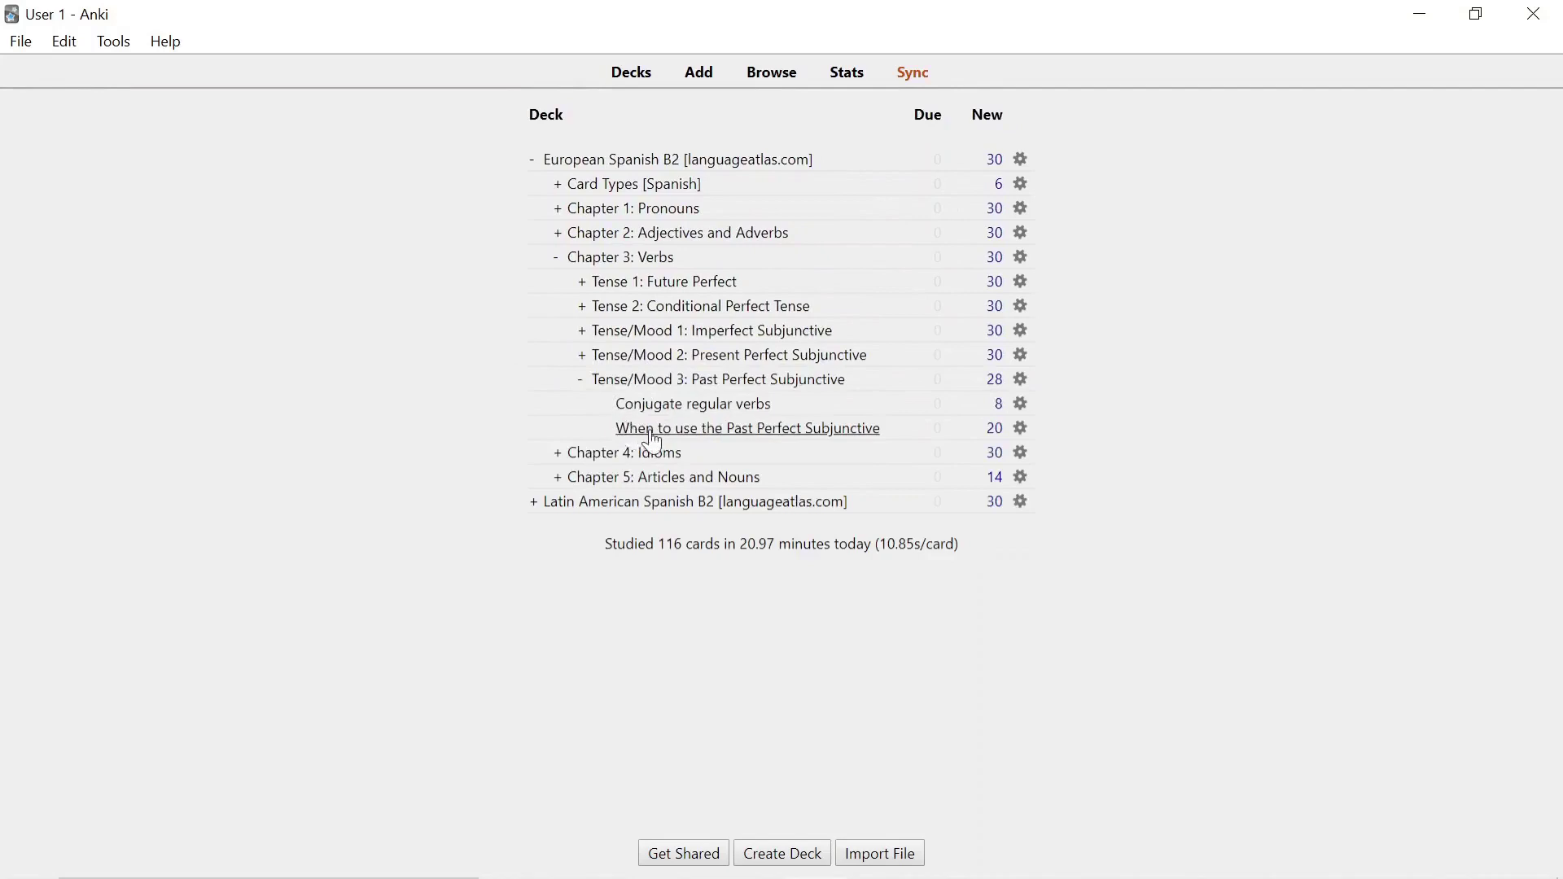
click(581, 381)
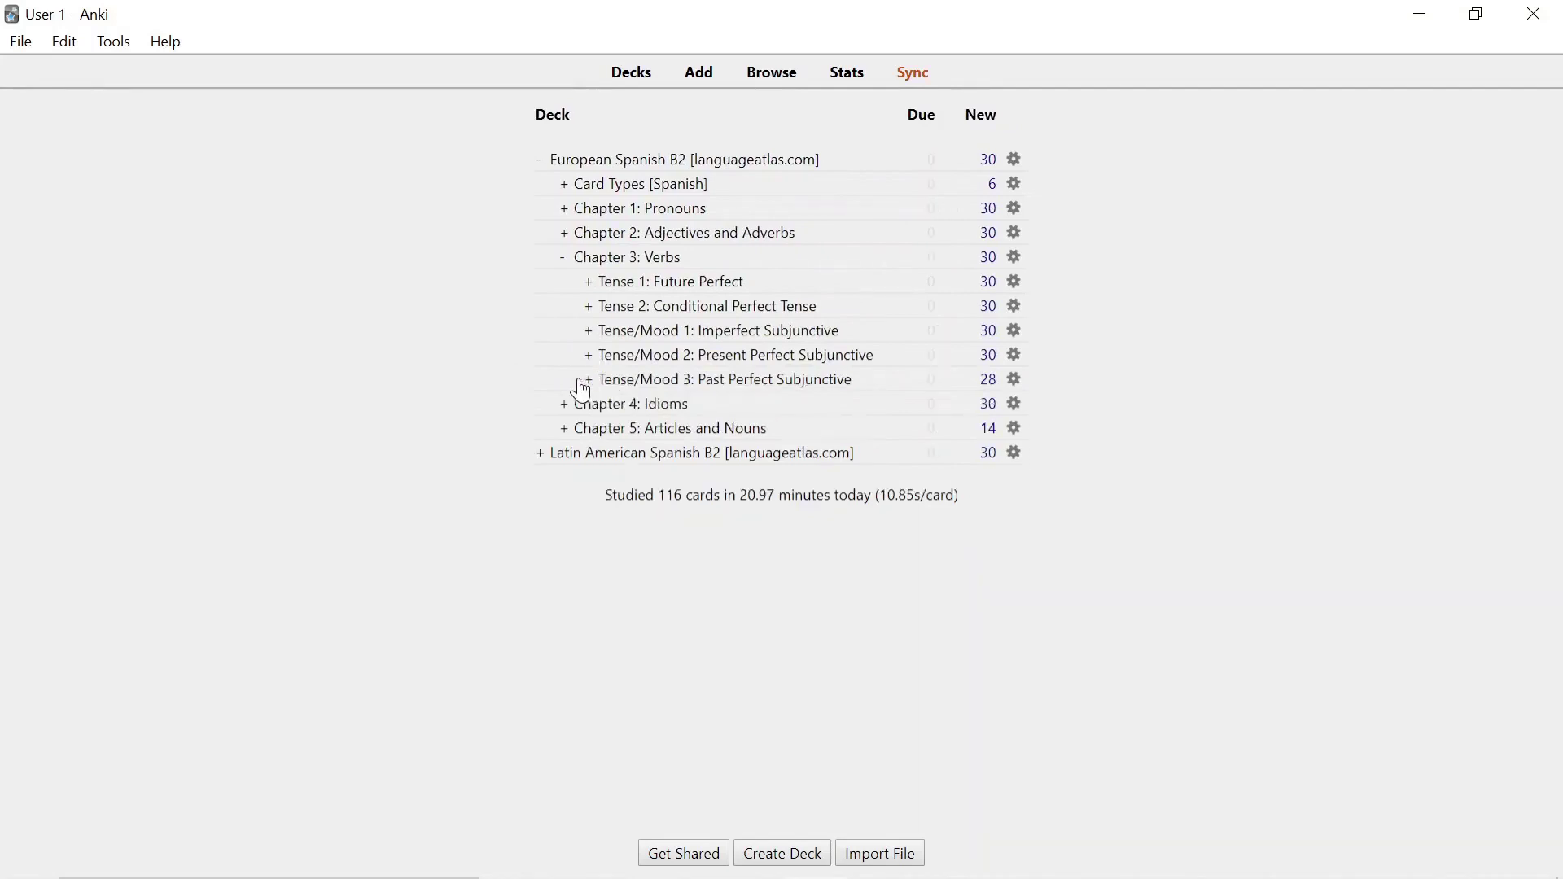
click(565, 270)
Look through the full list of subdecks in Chapter 4: Idioms and collapse the chapter.
click(569, 285)
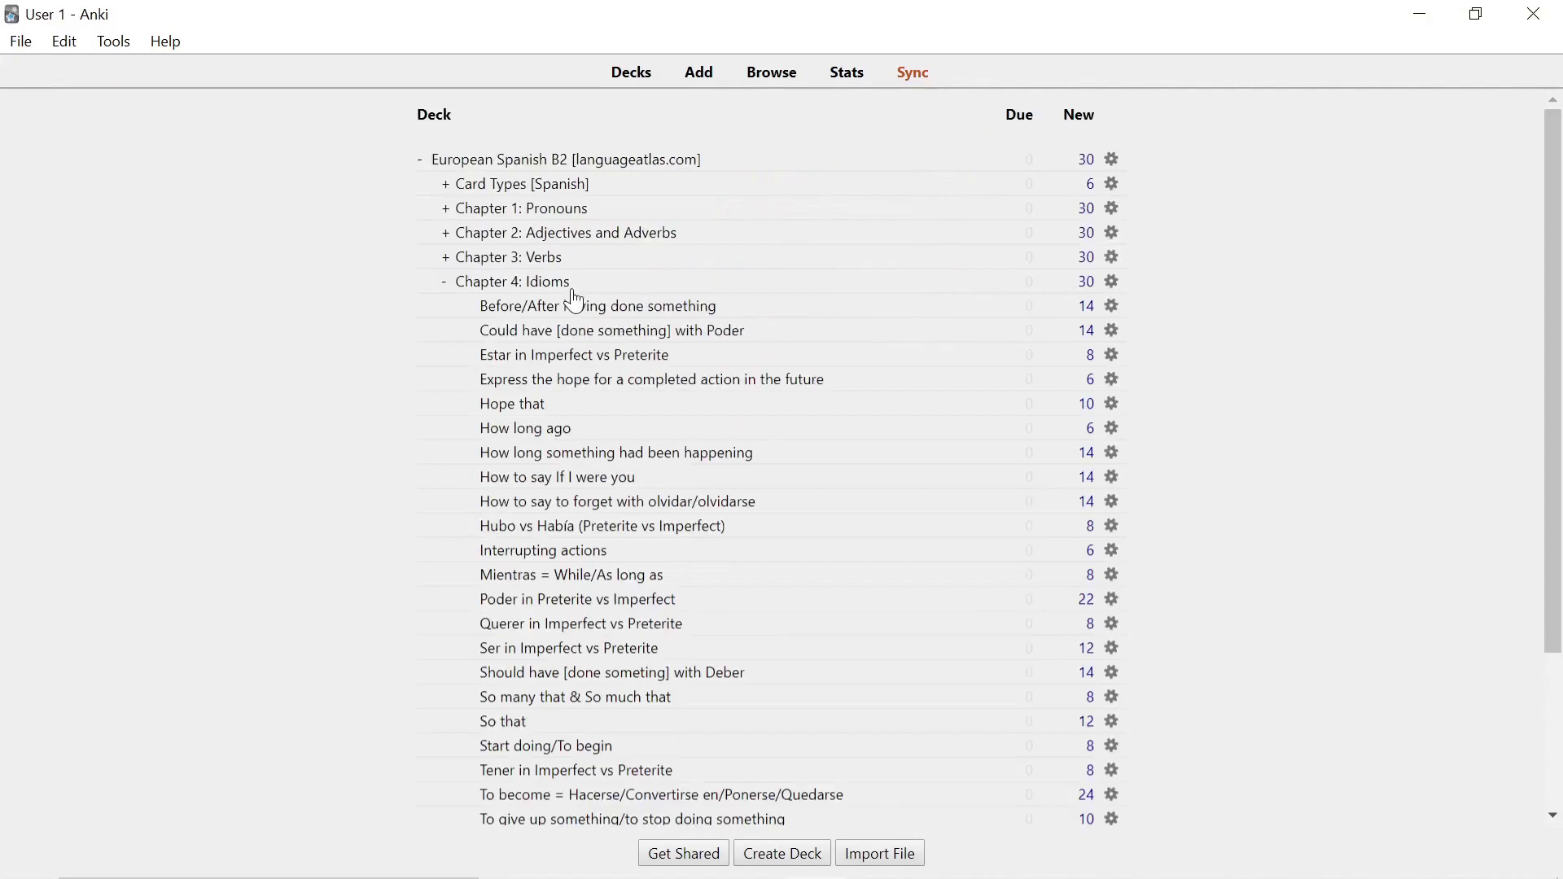
scroll(575, 310, down, 3)
scroll(569, 310, up, 1)
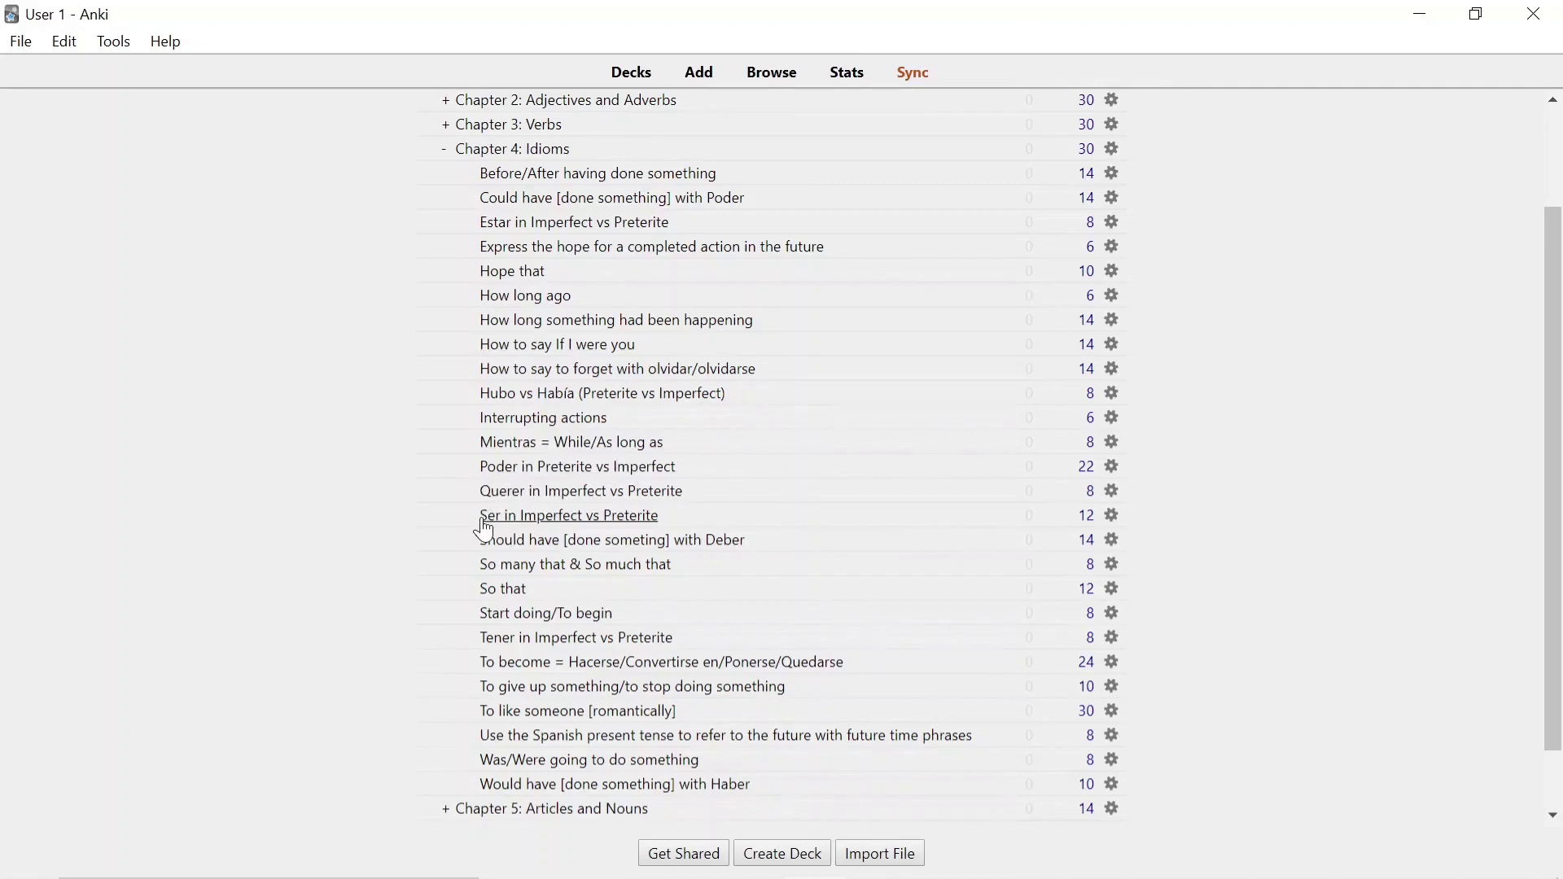
scroll(485, 533, down, 1)
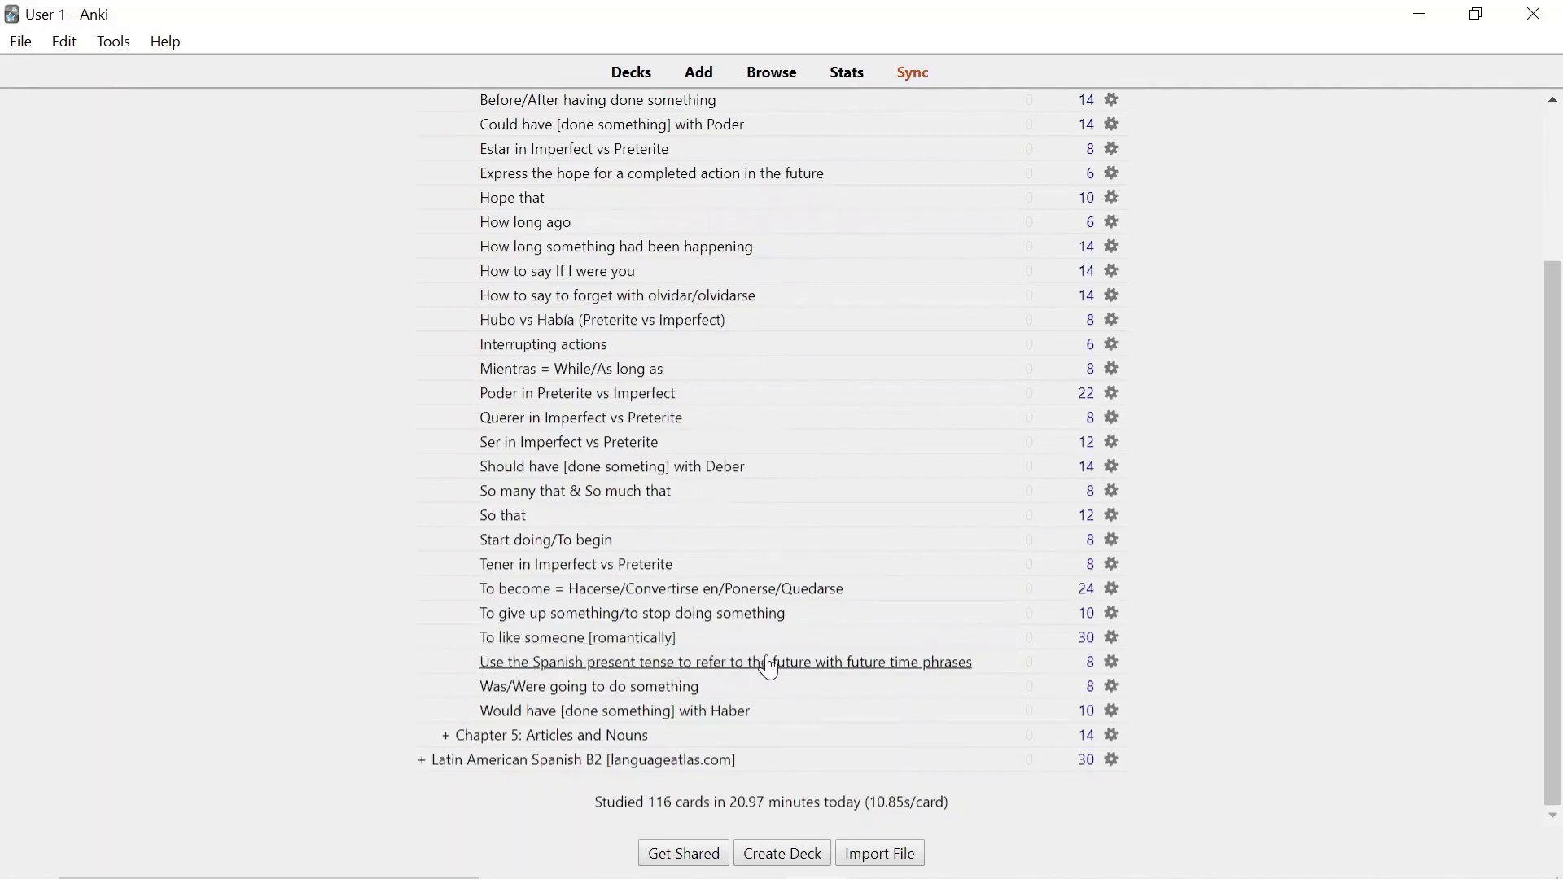
scroll(667, 662, up, 3)
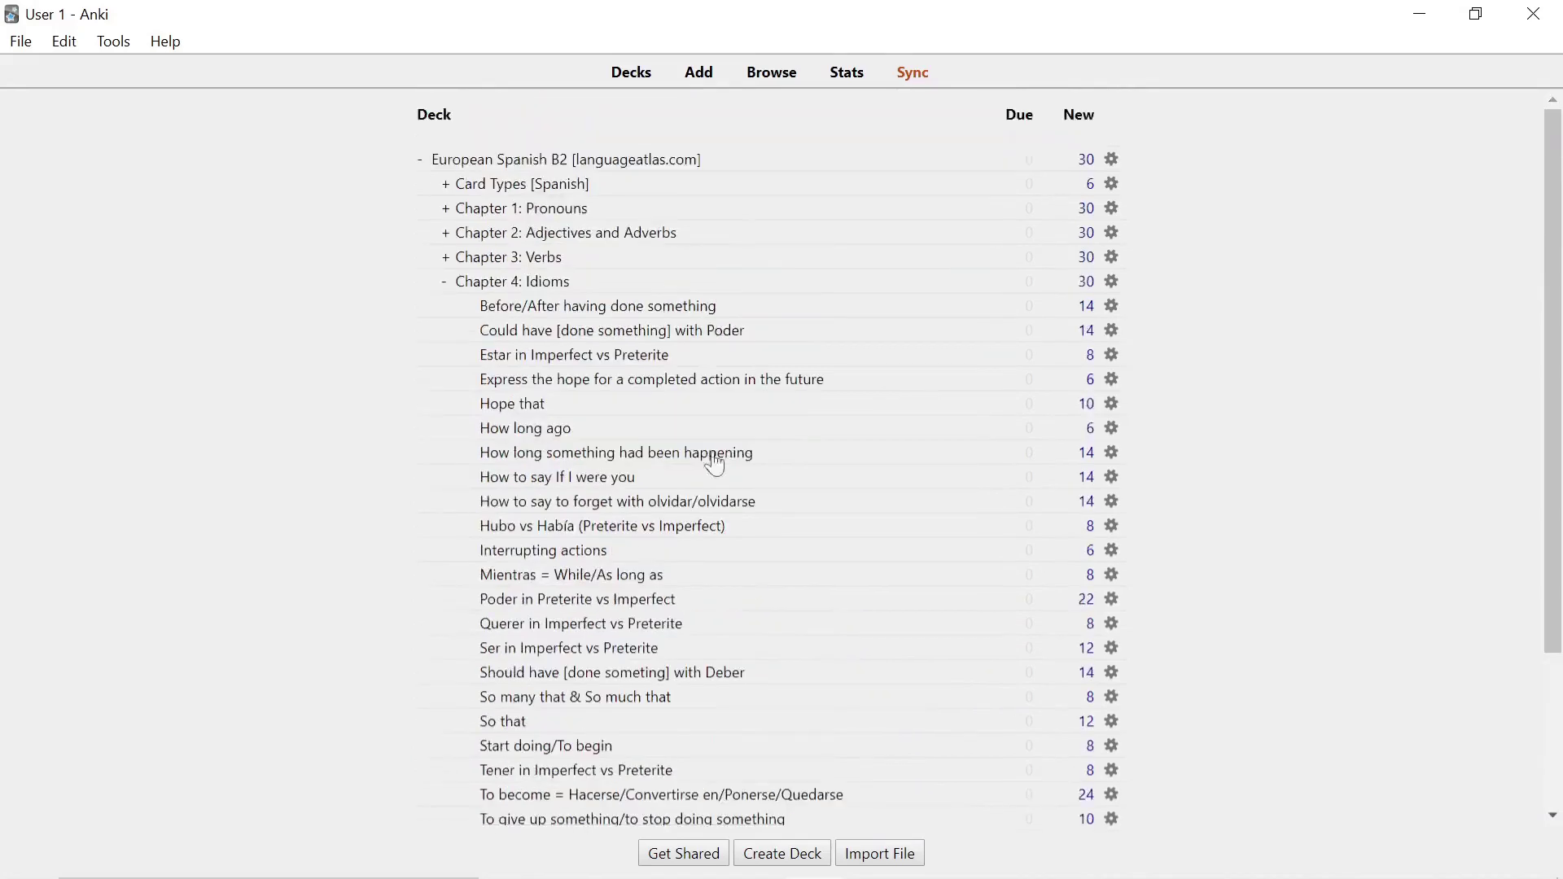
click(443, 283)
Examine the subdeck of Chapter 5: Articles and Nouns, and collapse the European Spanish B2 deck.
click(572, 304)
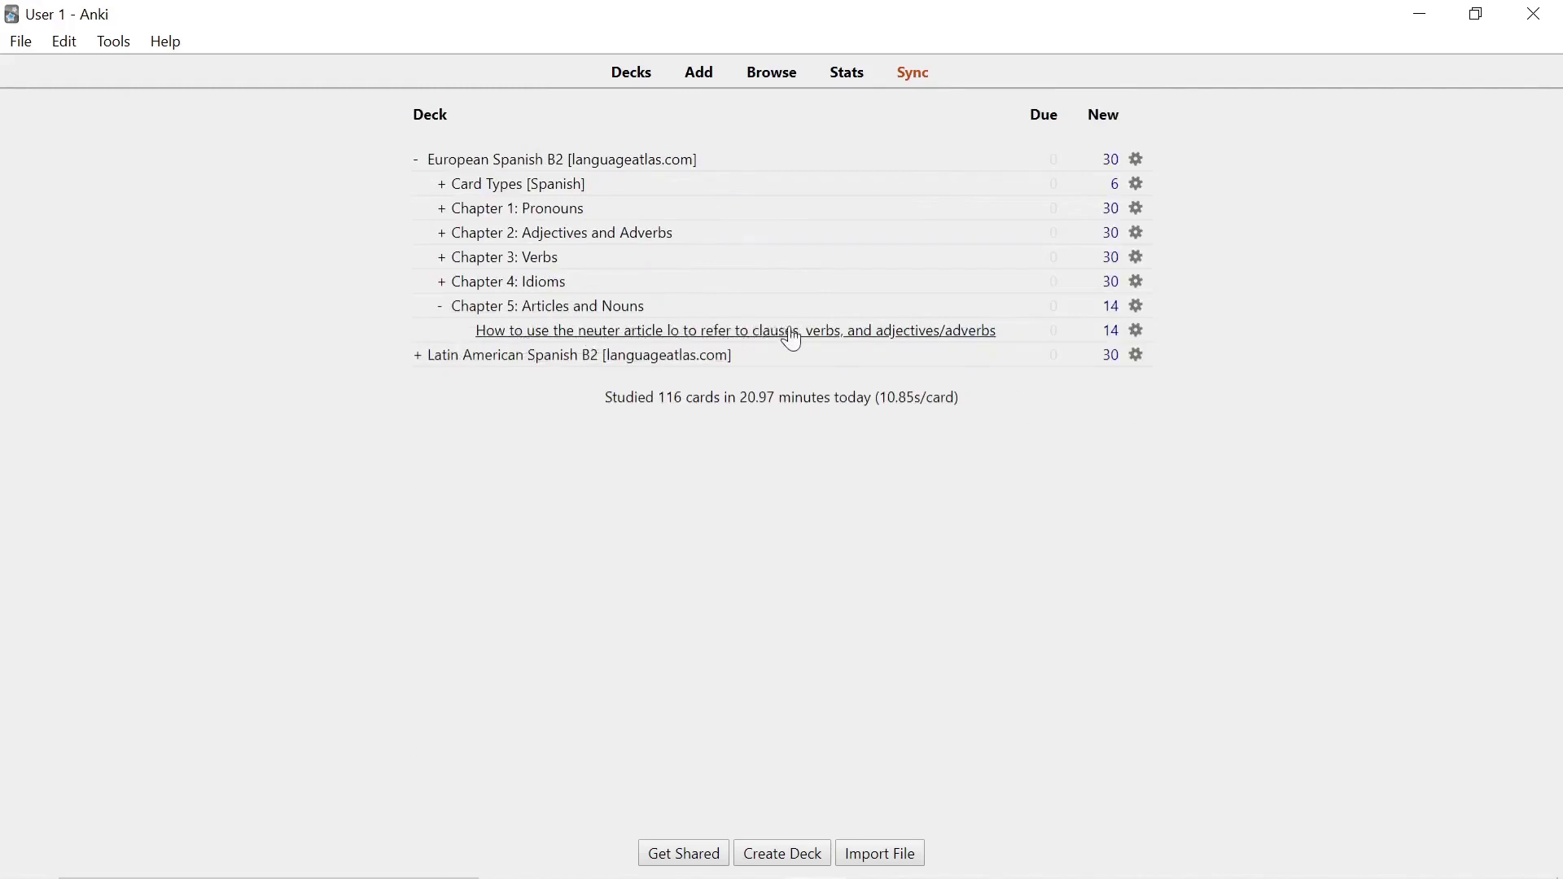
click(442, 308)
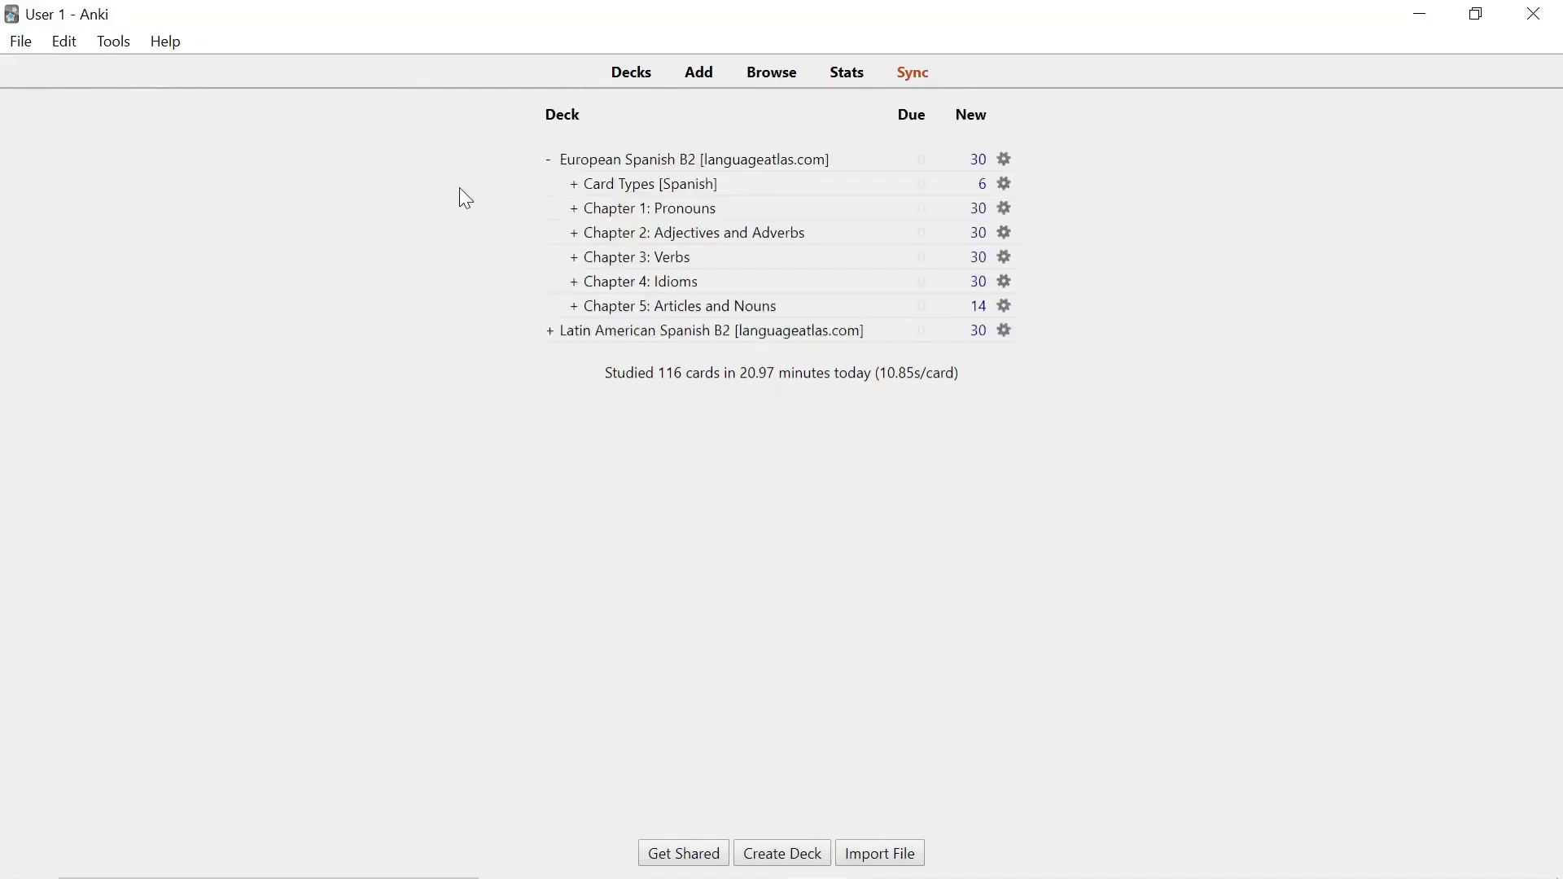
click(551, 161)
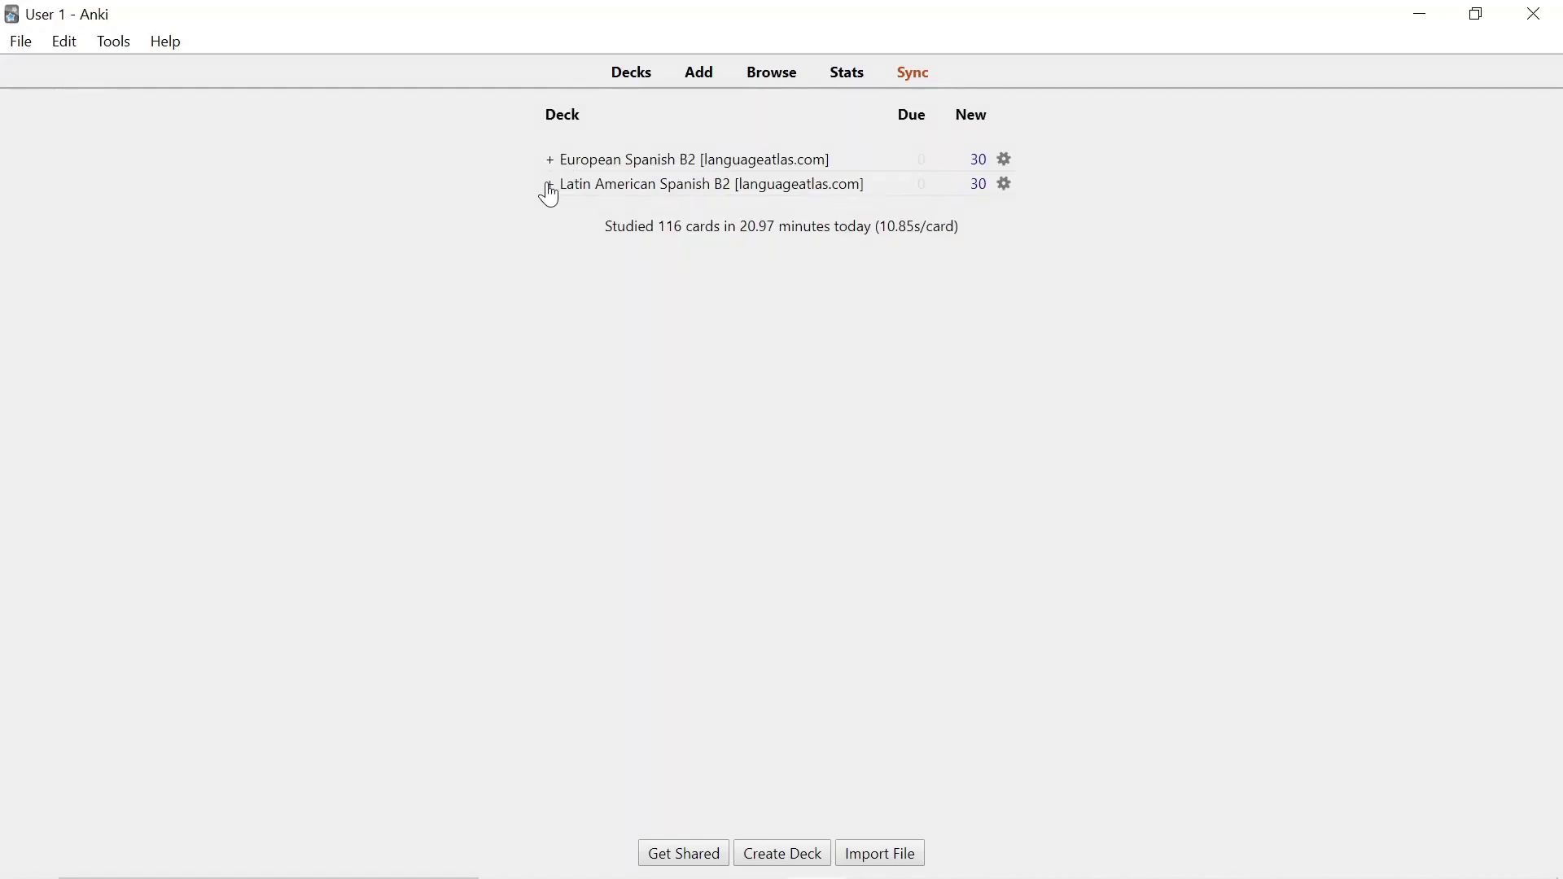
Examine the chapters of the Latin American Spanish B2 deck and its Chapter 1: Pronouns subdecks, and collapse the deck.
click(550, 187)
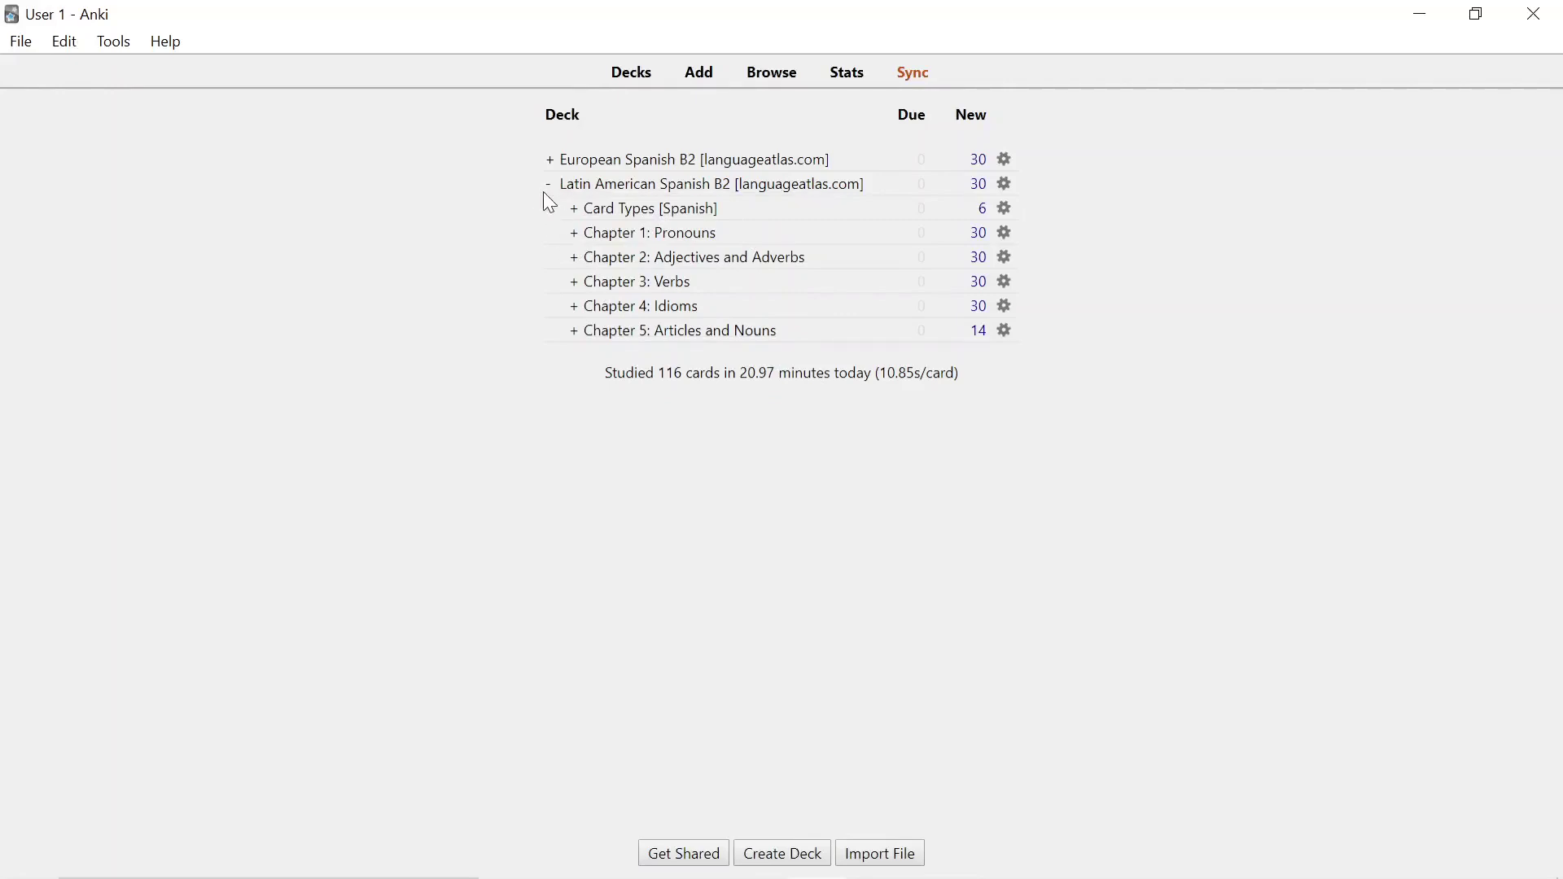
click(575, 235)
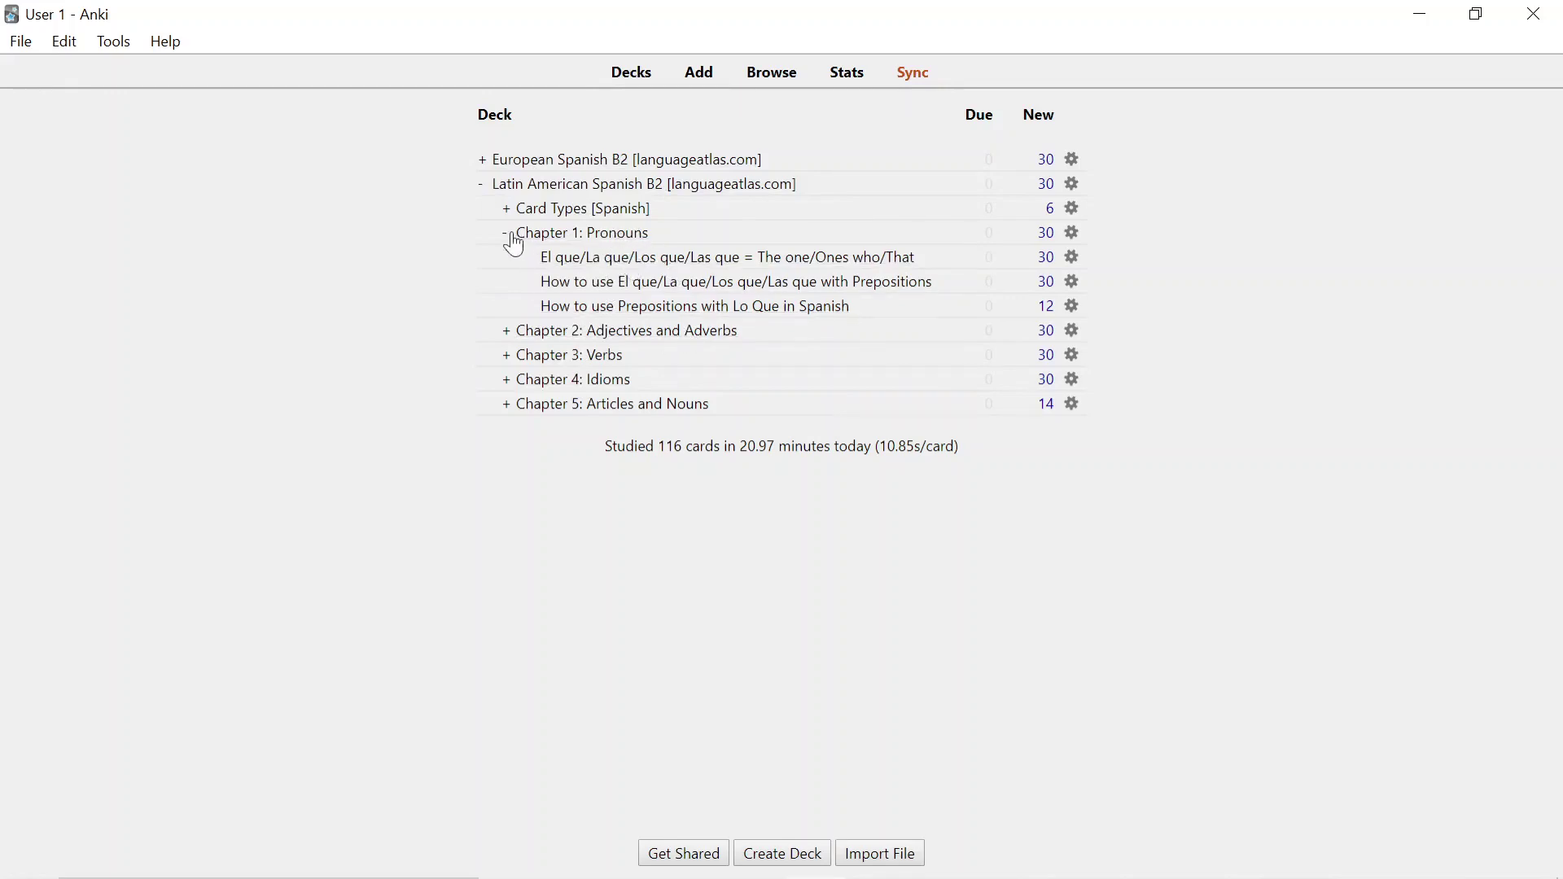
click(481, 187)
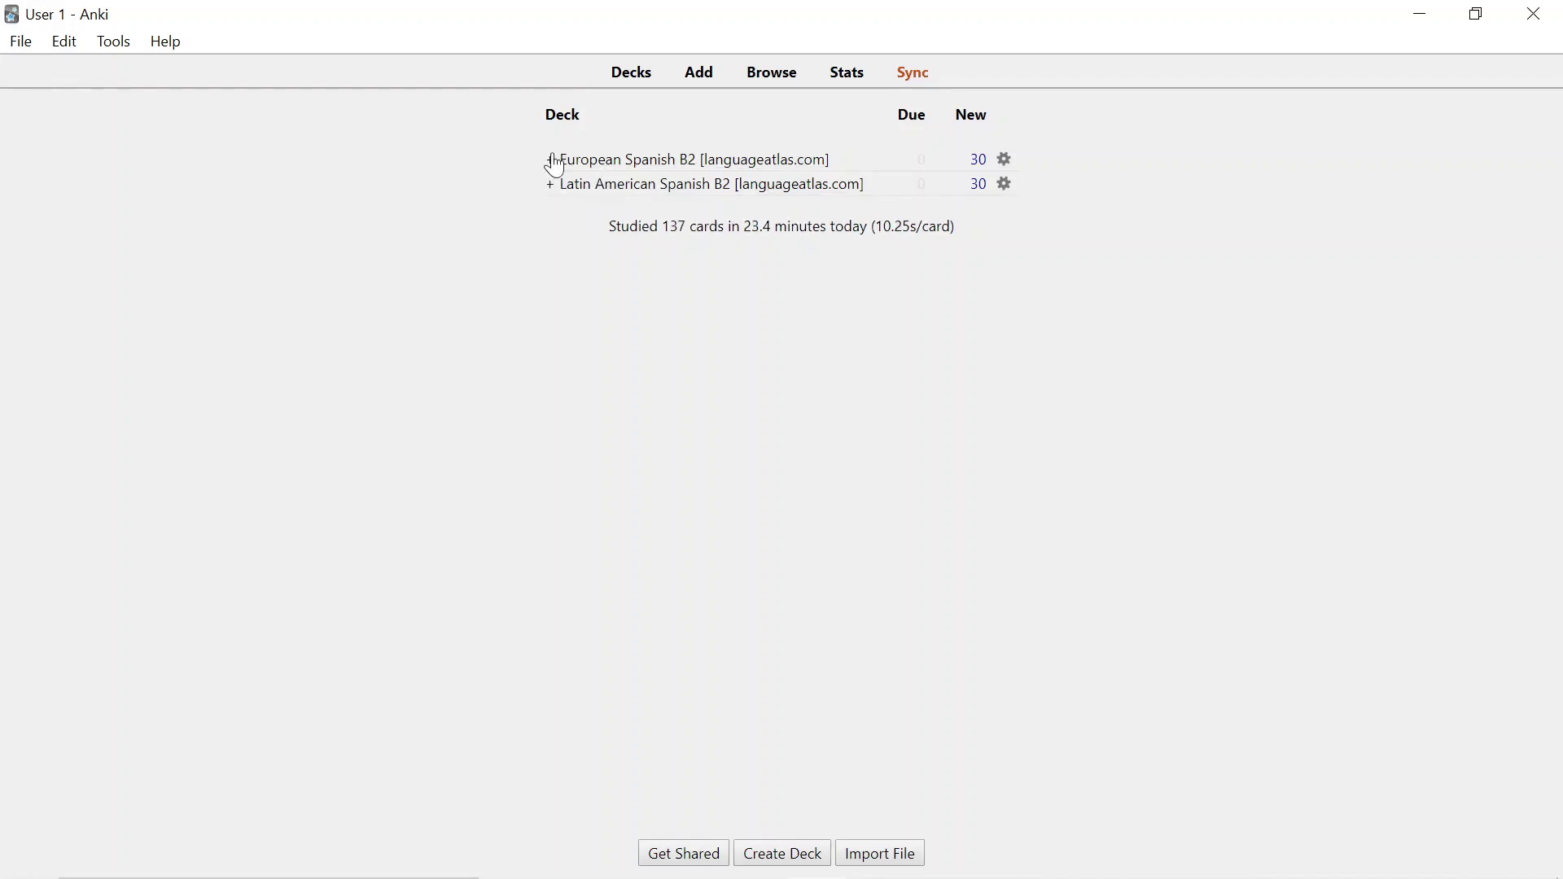
Start studying the All regular verbs subdeck of Tense 2: Conditional Perfect Tense in the European Spanish B2 deck.
click(553, 161)
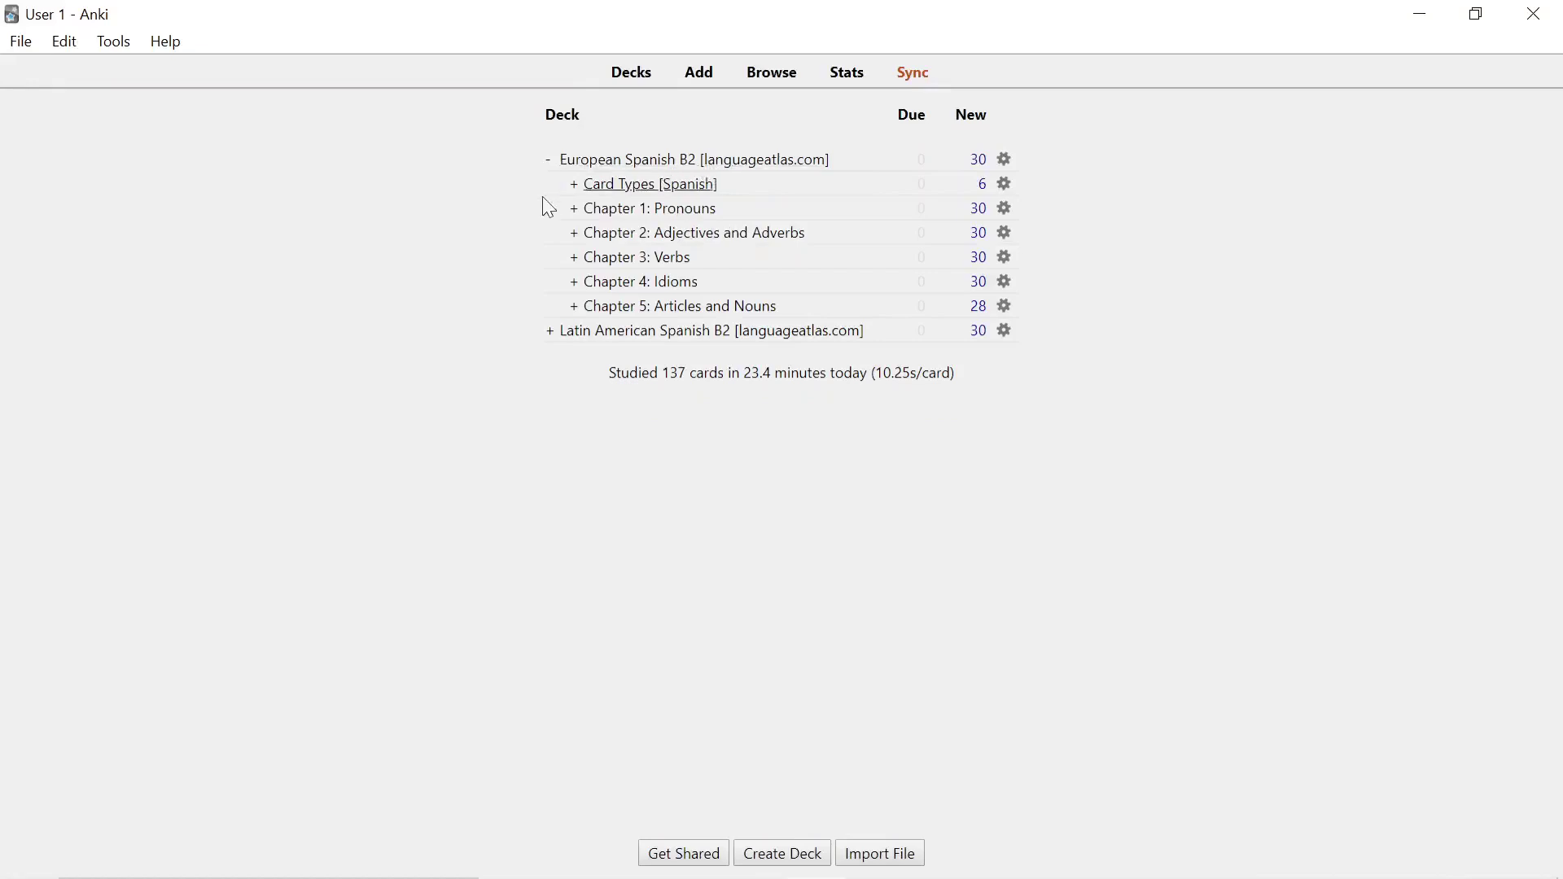
click(575, 259)
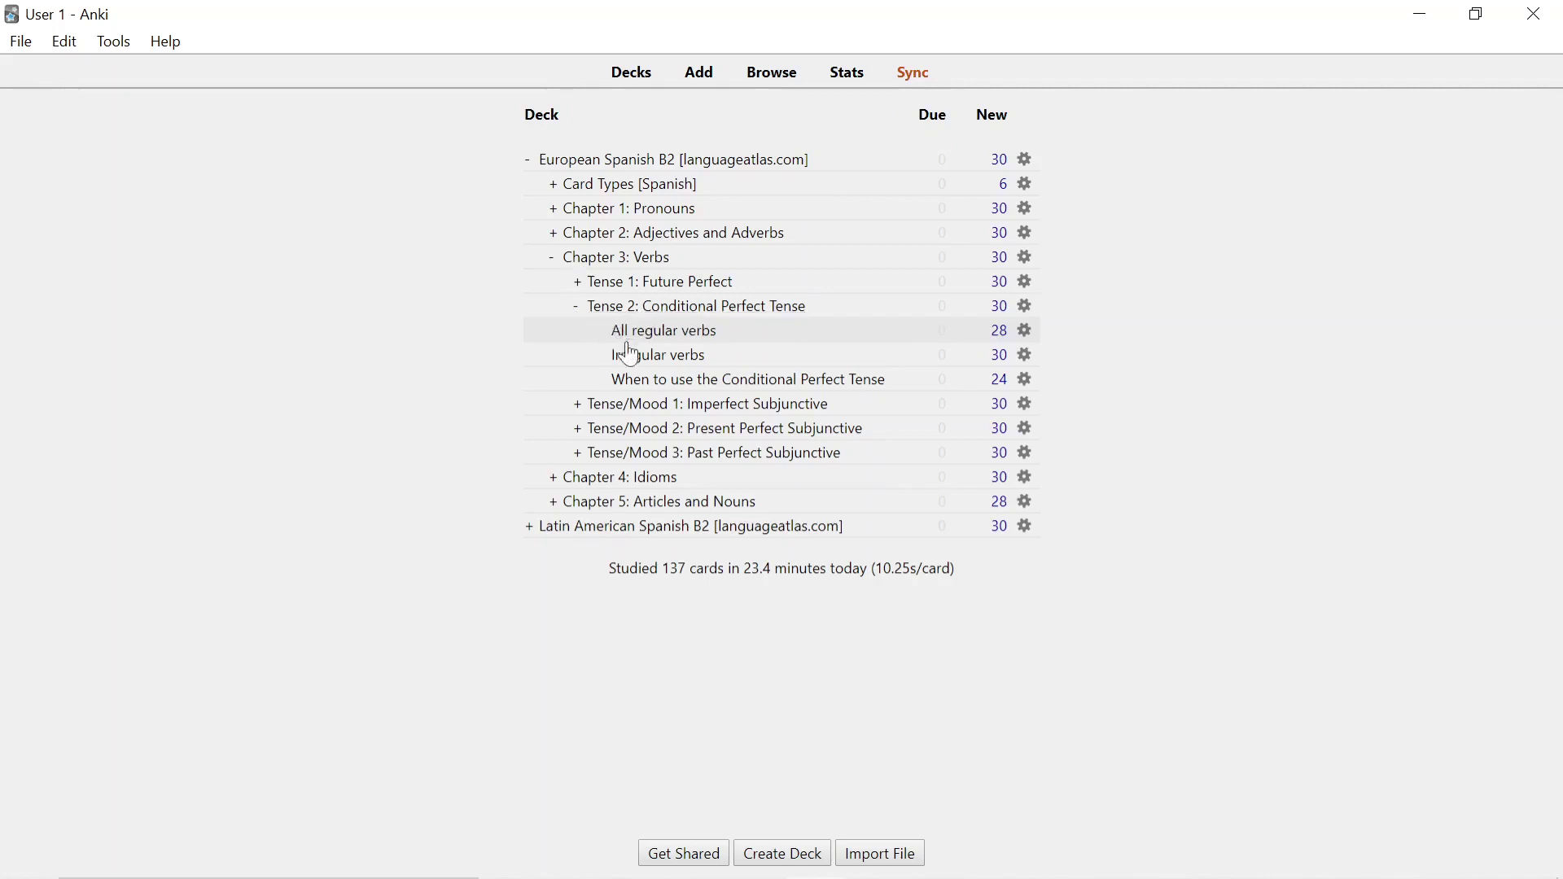
click(679, 333)
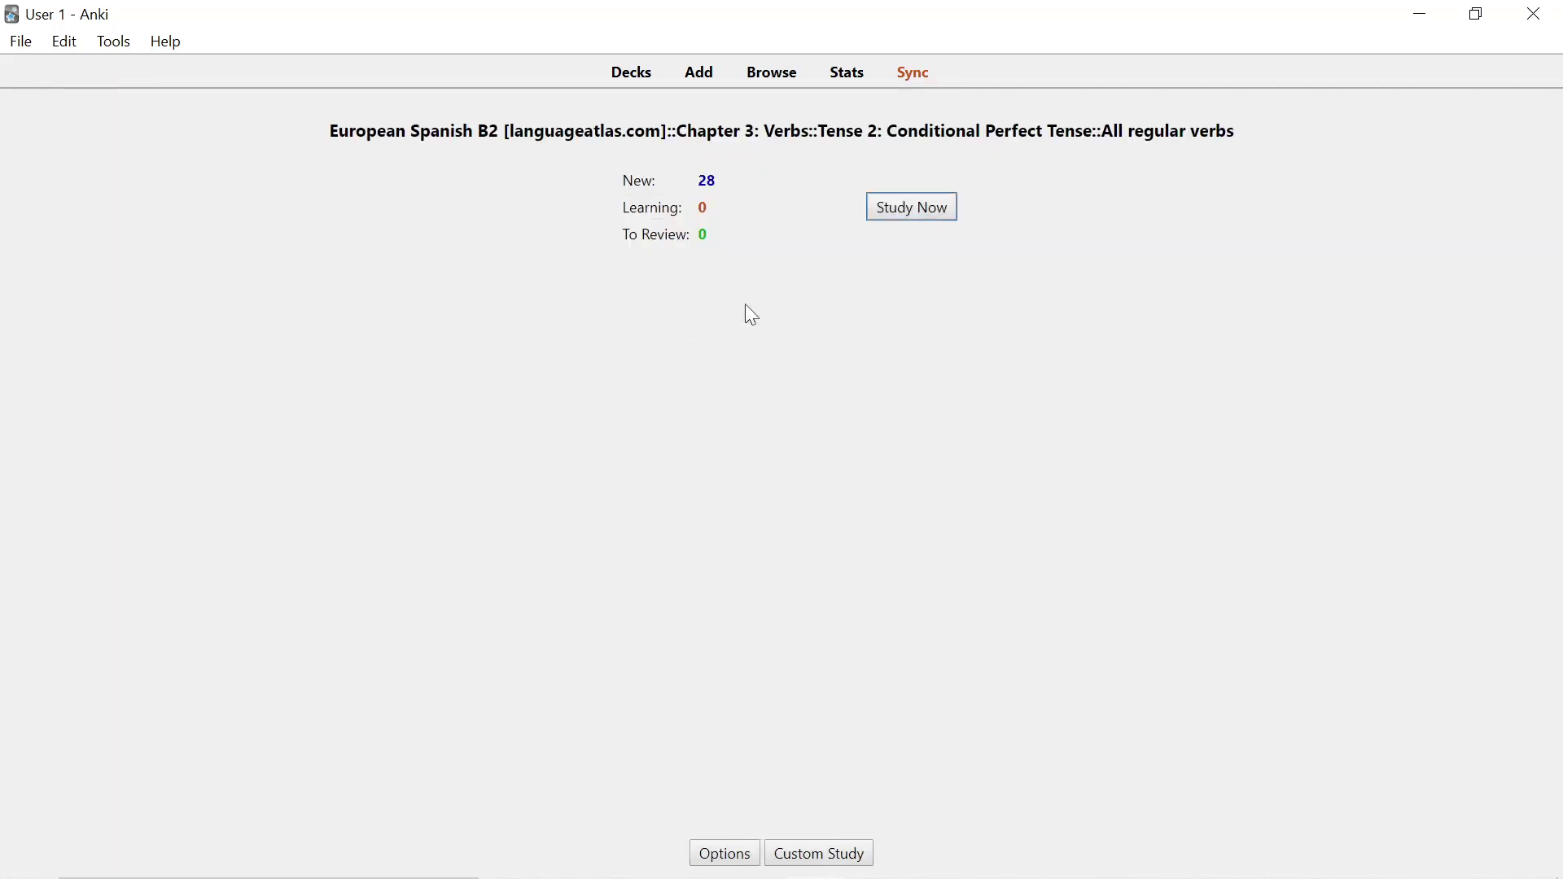
click(890, 224)
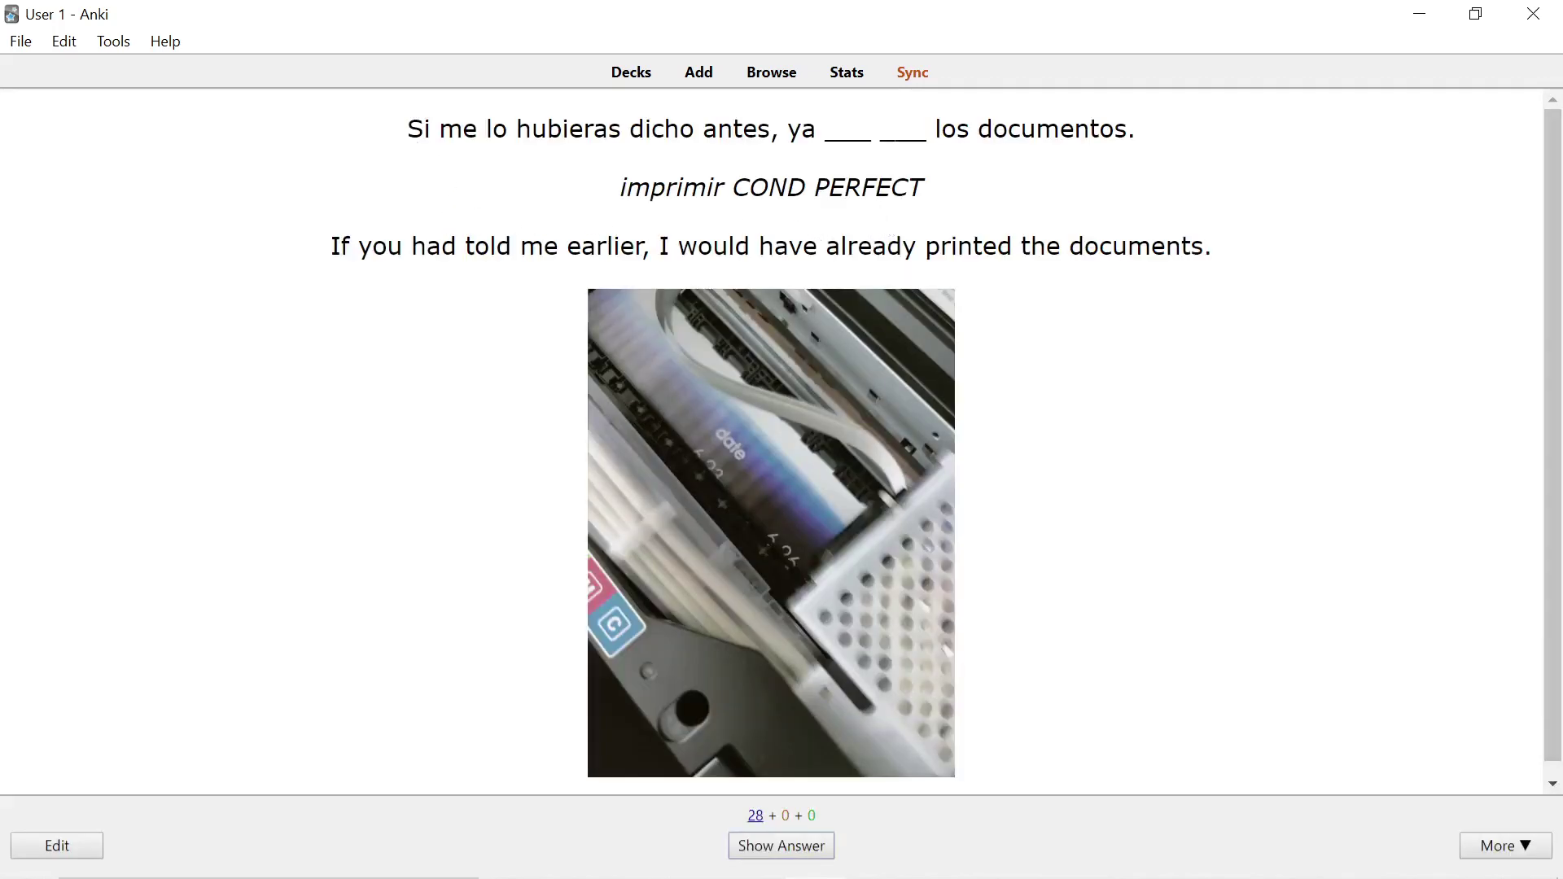
Examine the question side of the imprimir card: the sentence with its blanks, the verb hint, the English translation and the picture.
drag(825, 130, 896, 132)
click(887, 137)
drag(339, 247, 563, 246)
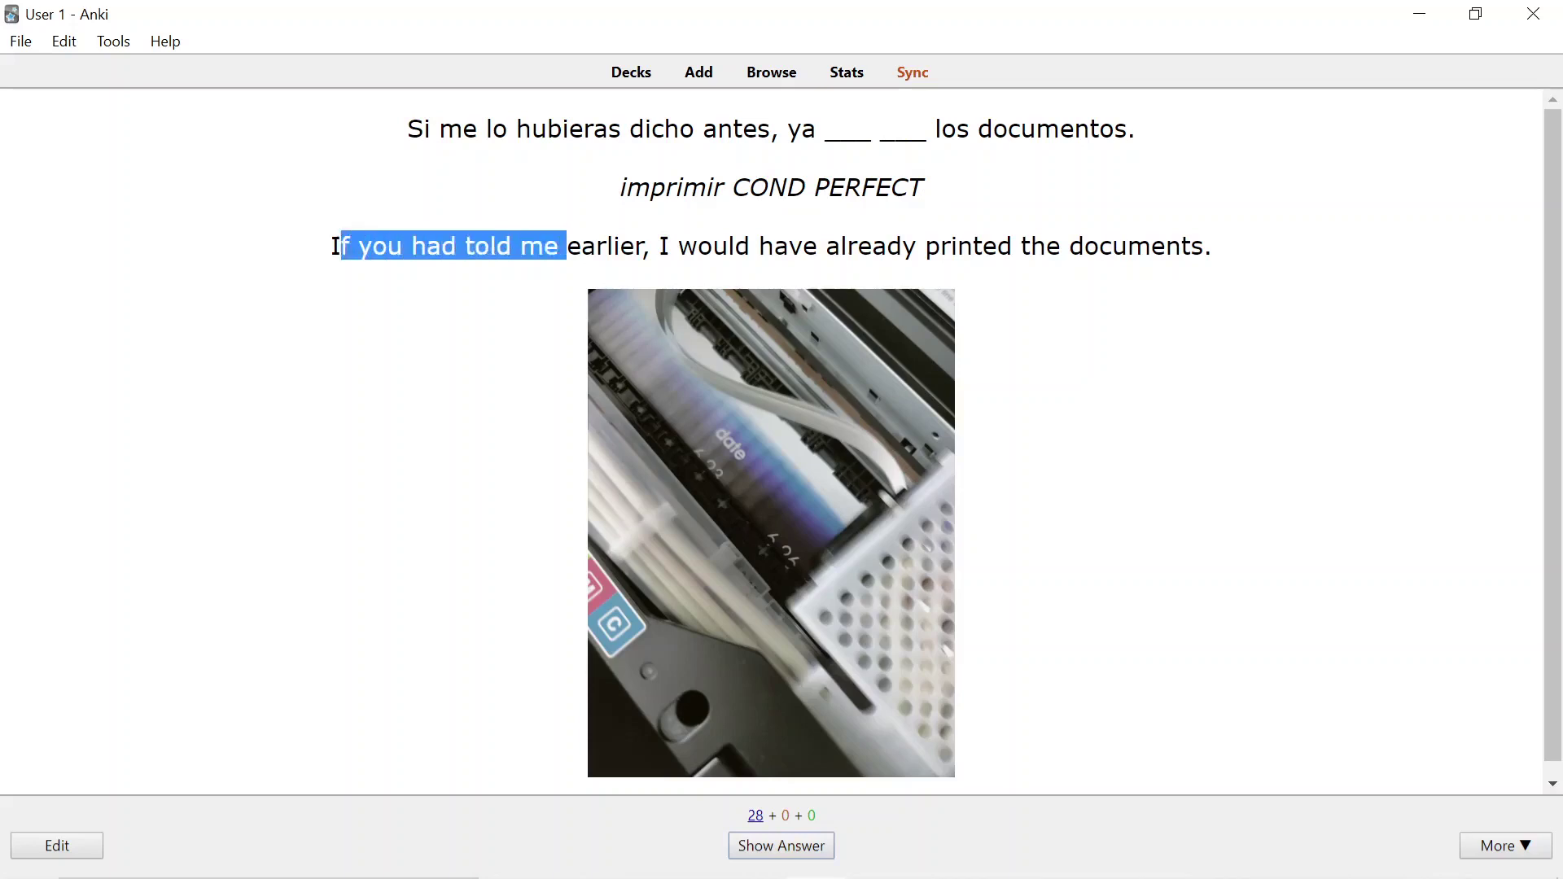
click(564, 247)
scroll(771, 439, down, 1)
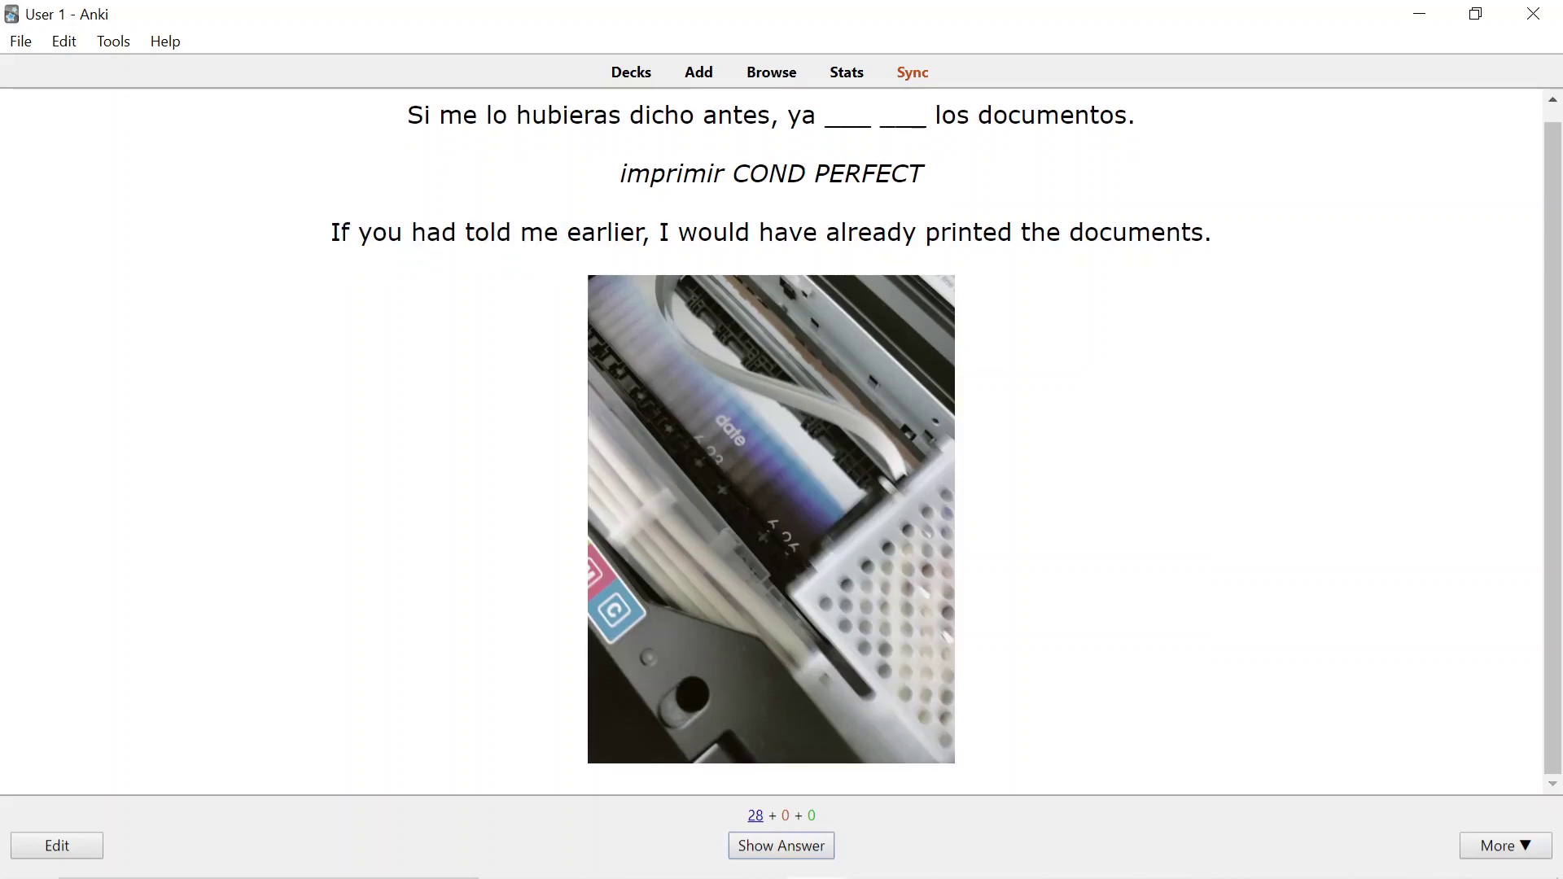
scroll(851, 407, up, 1)
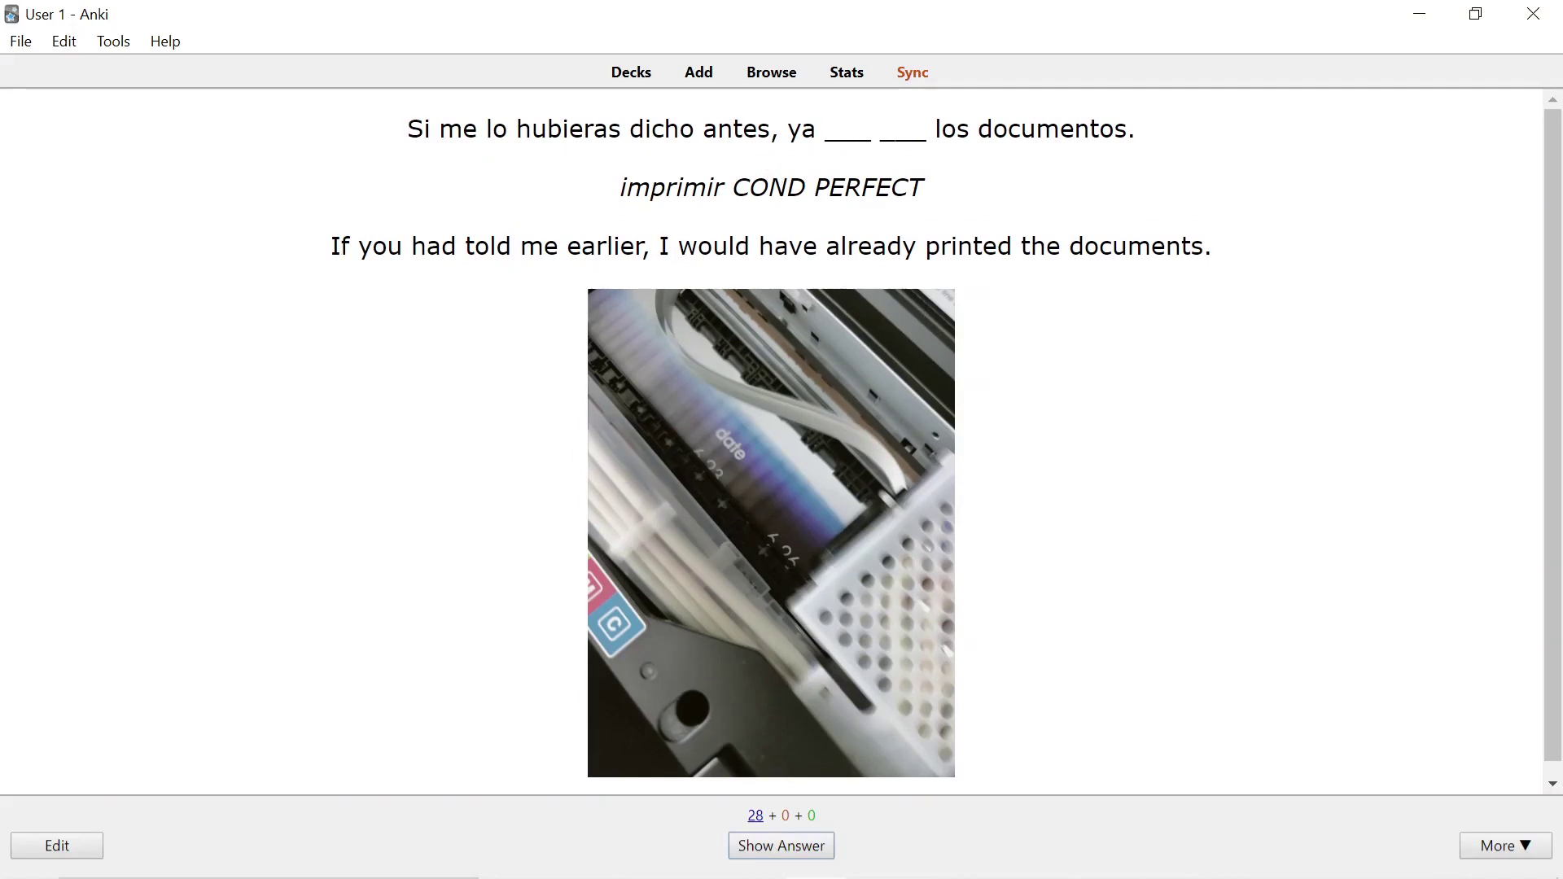
drag(824, 130, 926, 131)
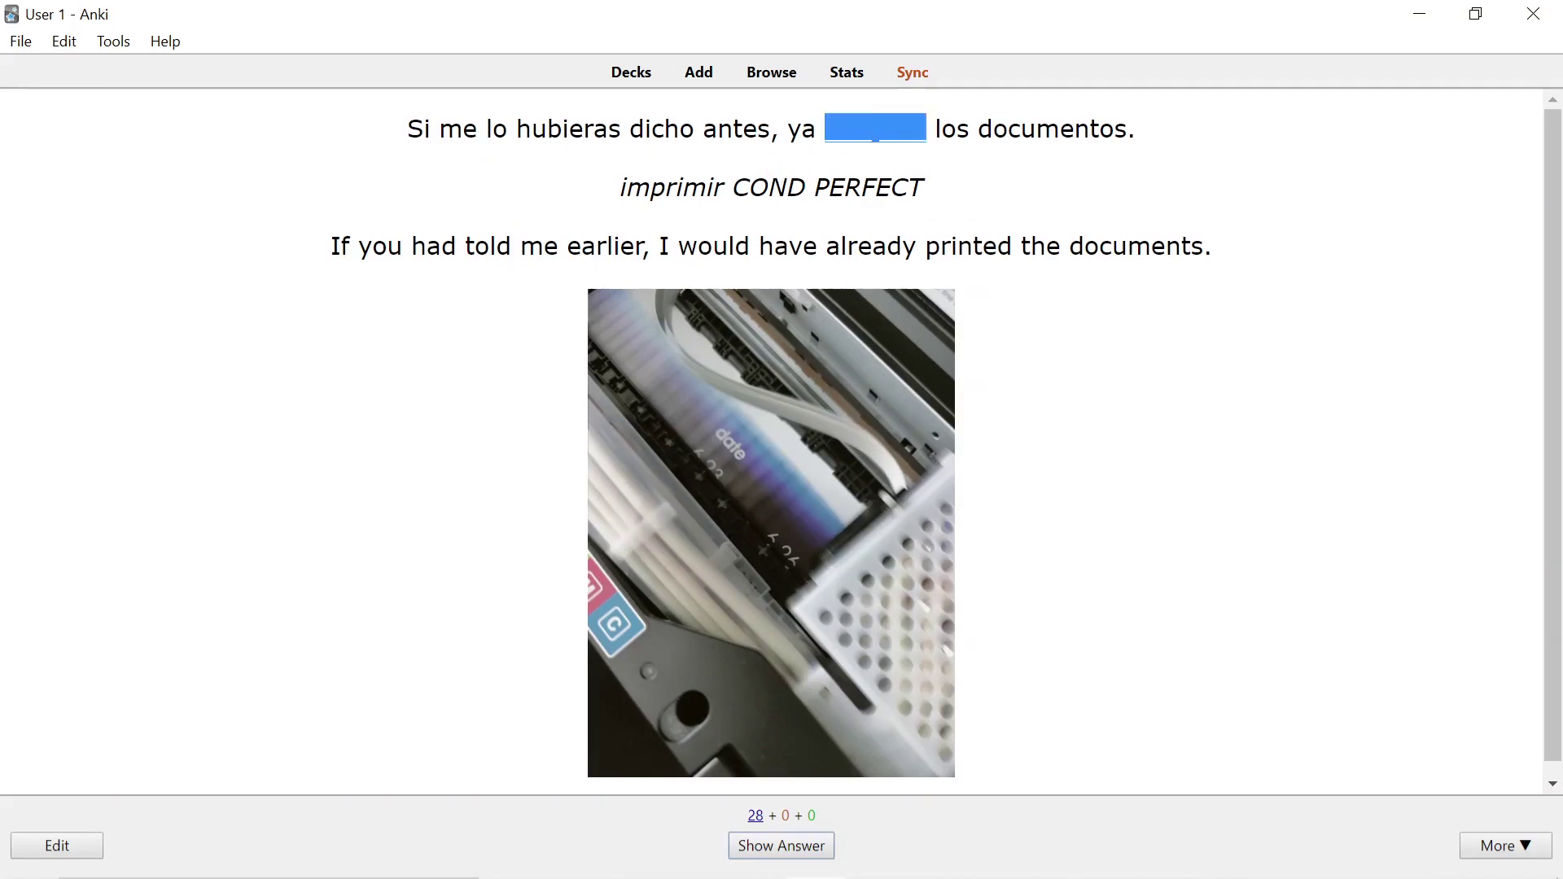
click(875, 137)
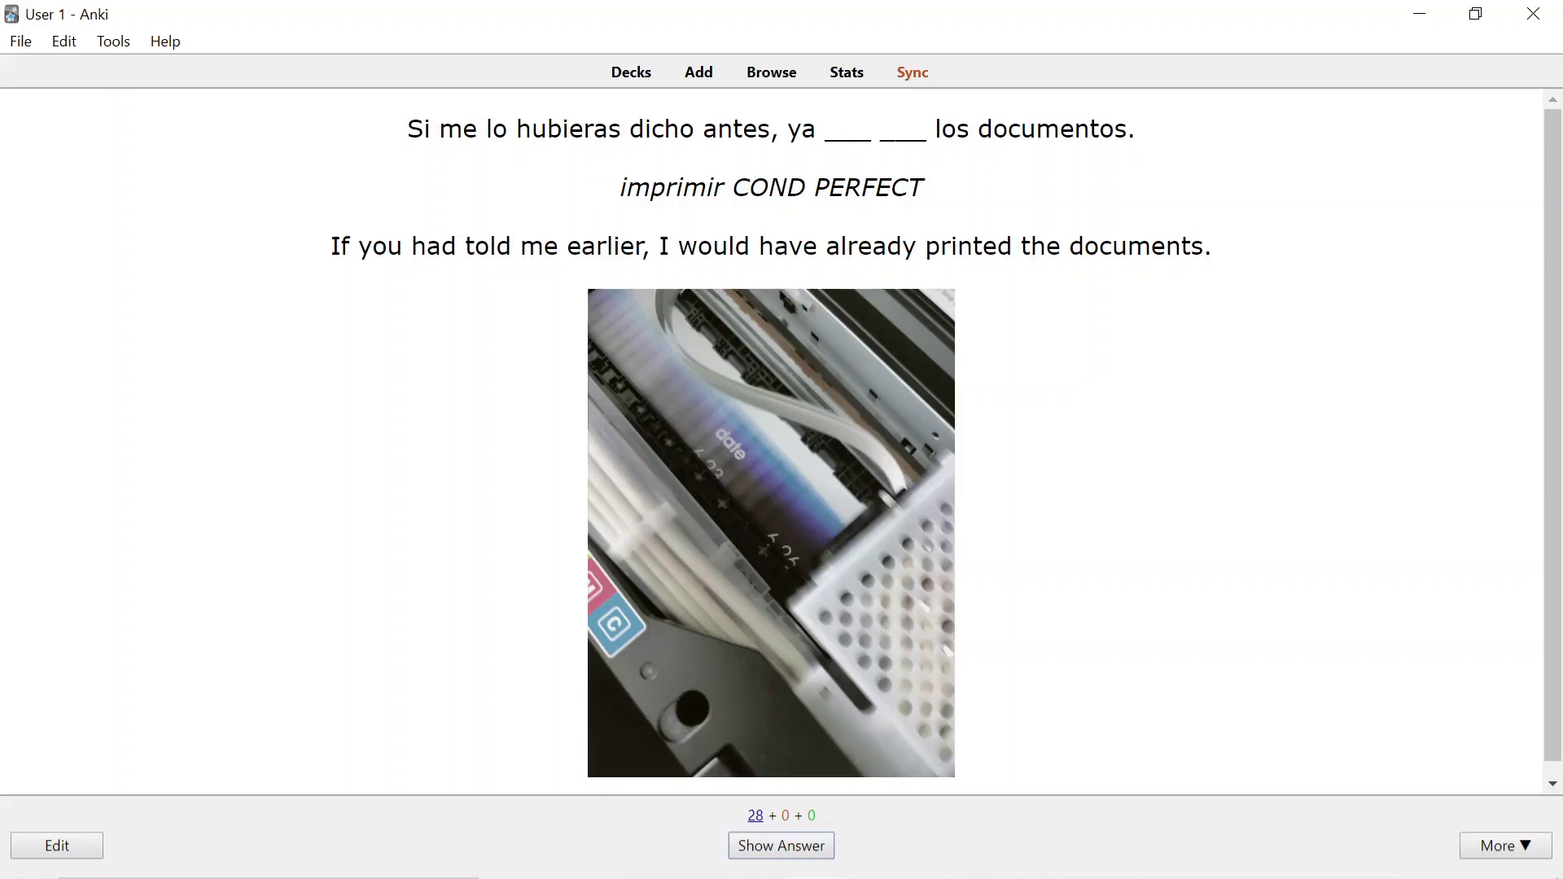
Reveal the answer of the imprimir card, highlight "habría imprimido" in the sentence and play its audio.
key(space)
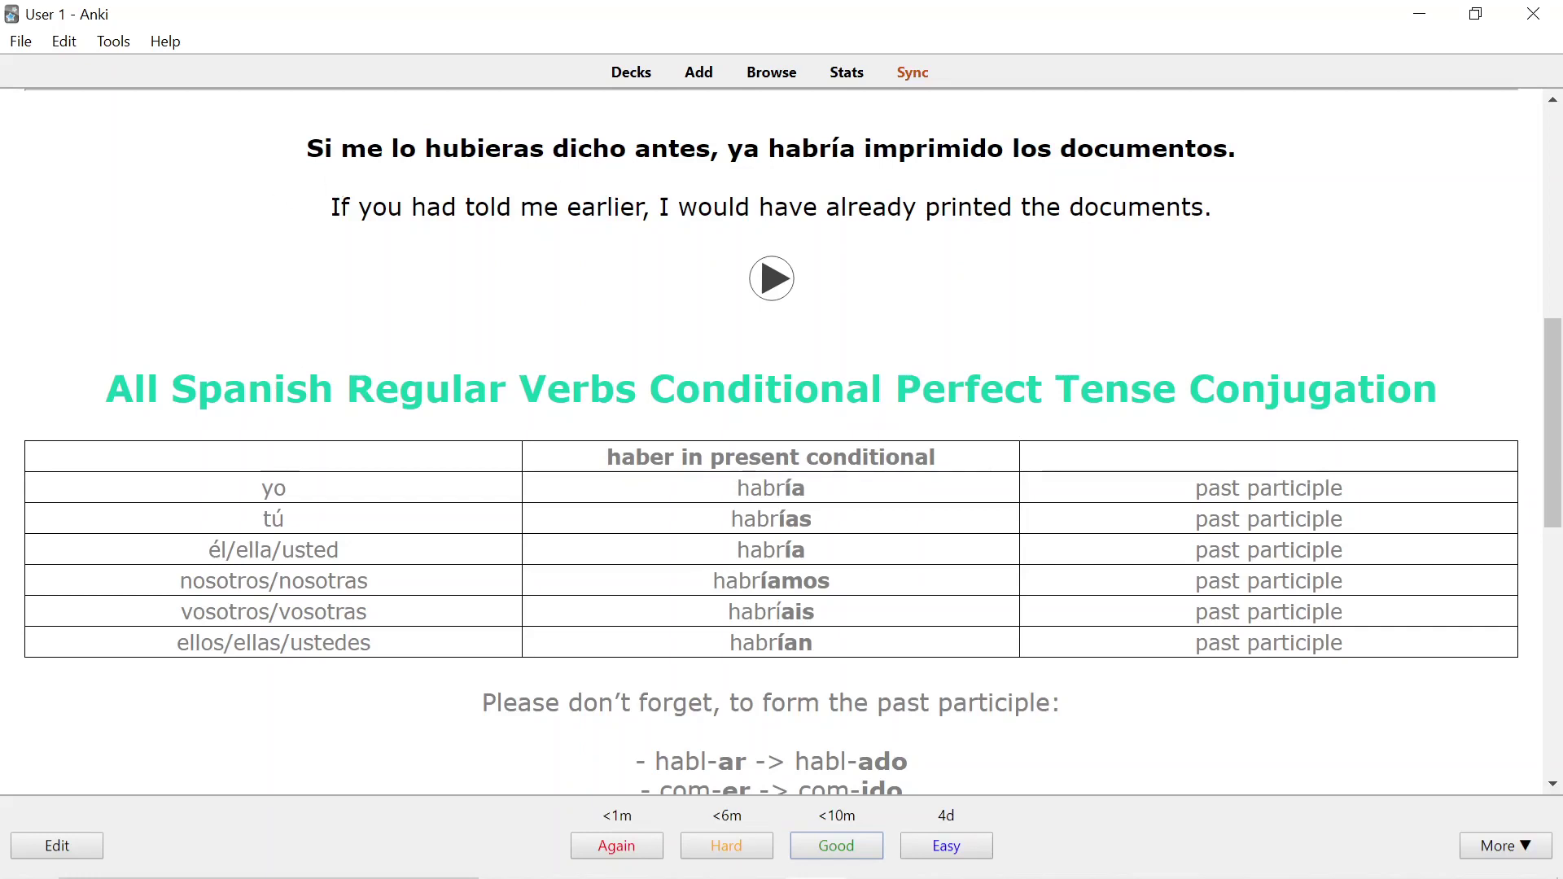
drag(766, 148, 1006, 148)
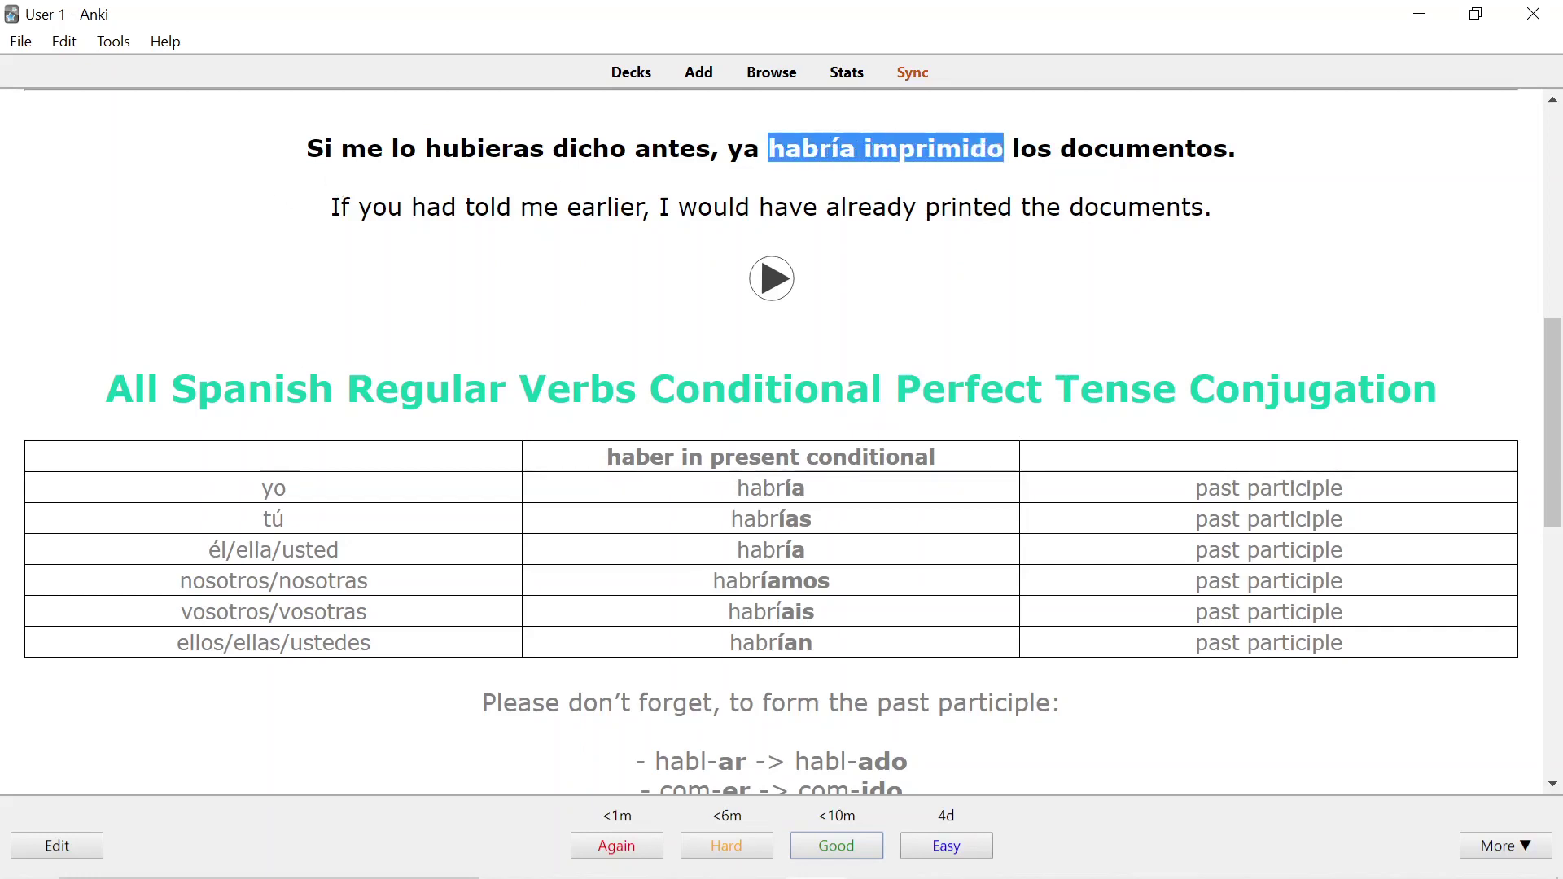
click(1006, 148)
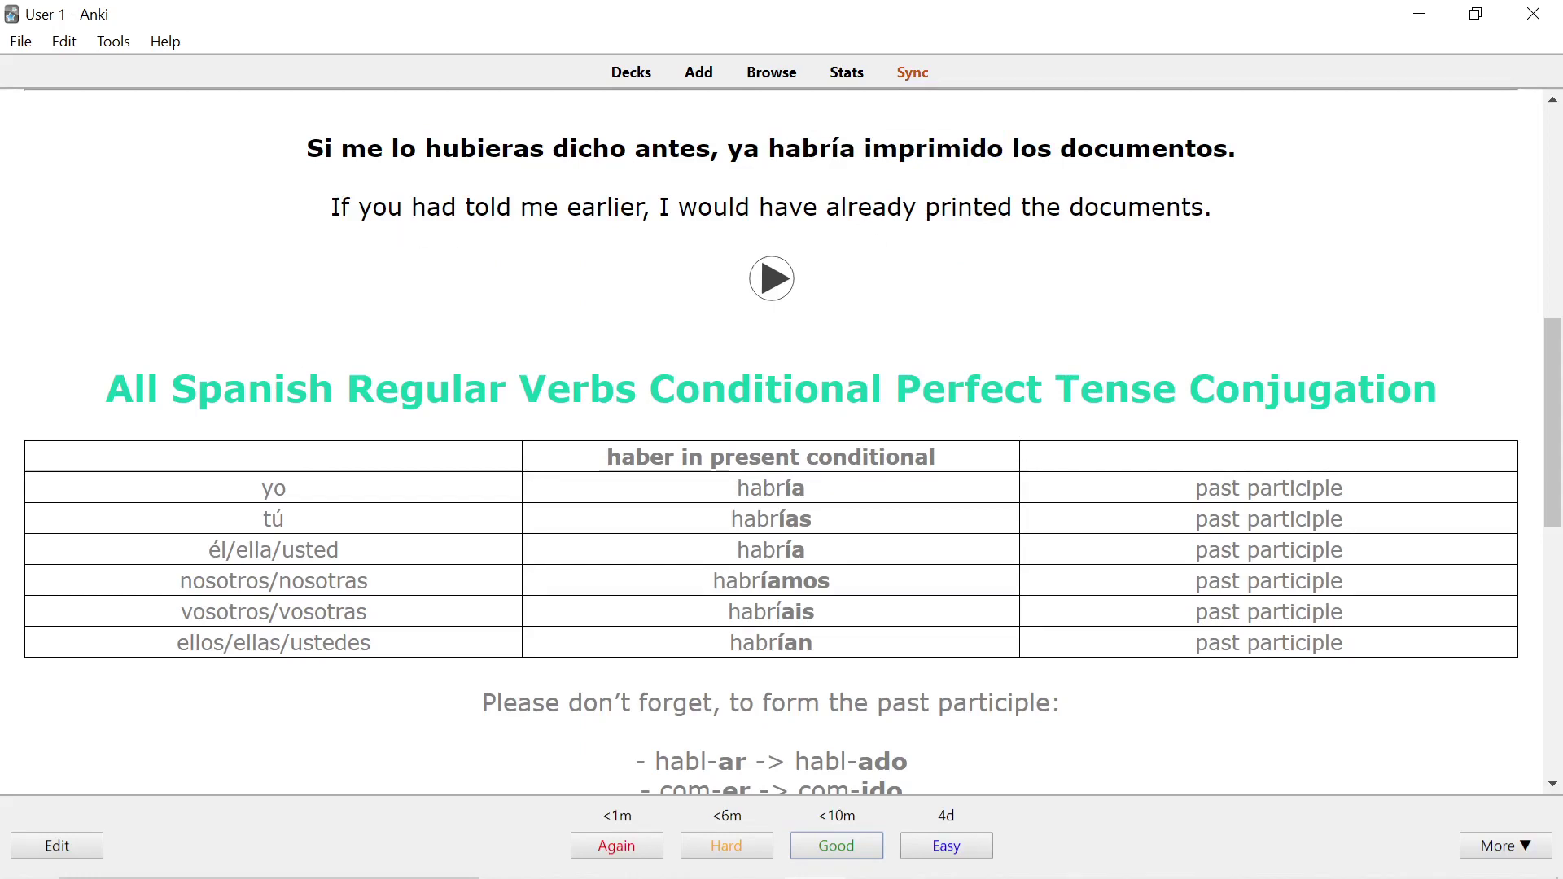
click(772, 278)
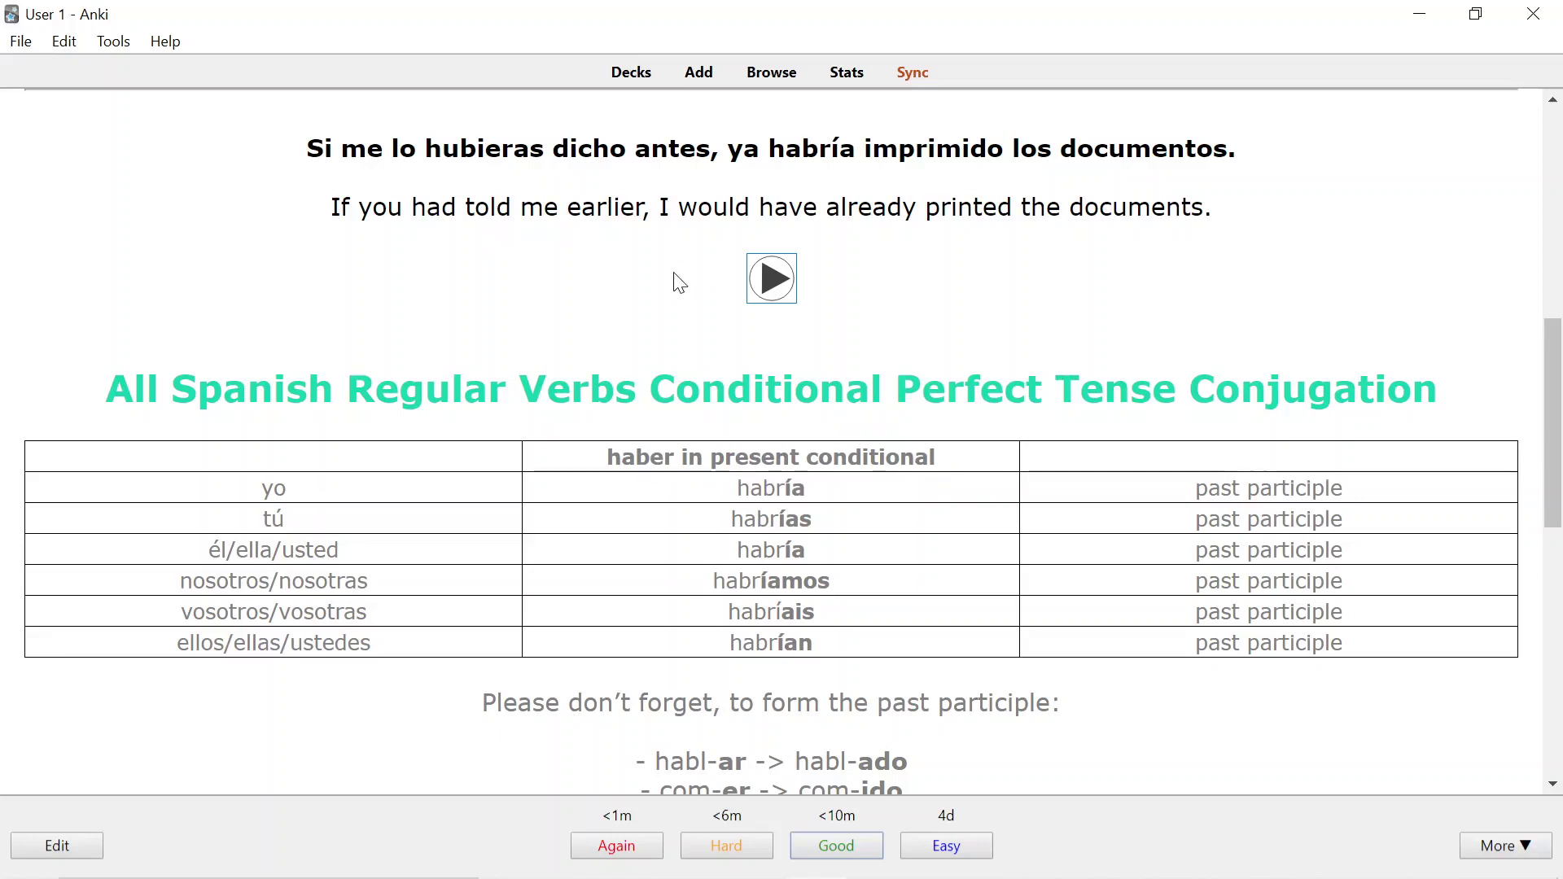
Read the card's conjugation table, past participle rules and Regular Verbs Conjugation Method down to the lesson link.
scroll(675, 287, down, 1)
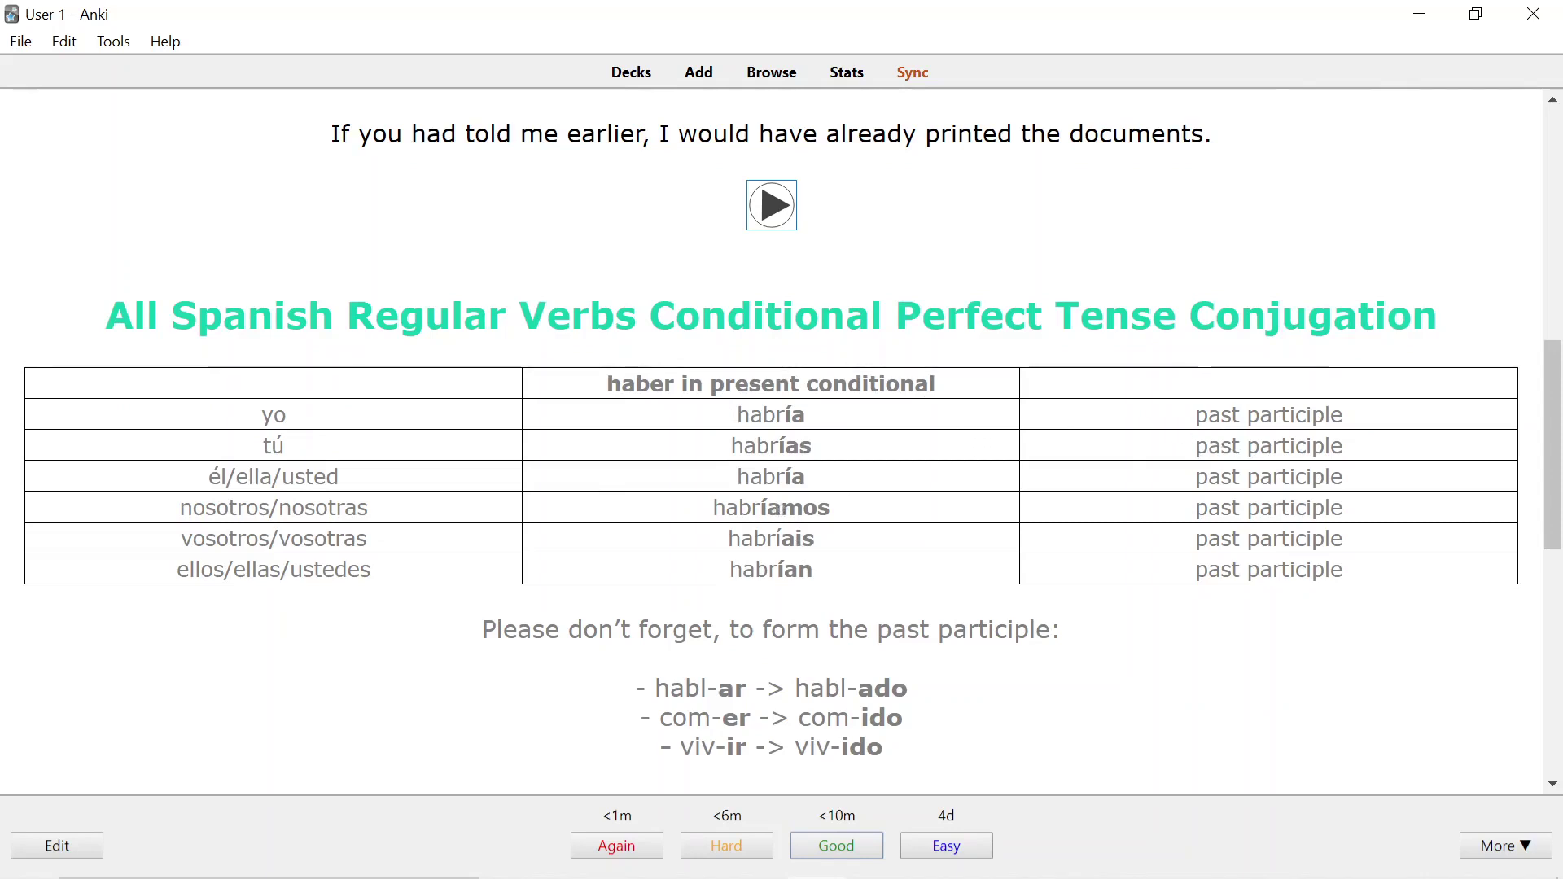
scroll(956, 439, down, 3)
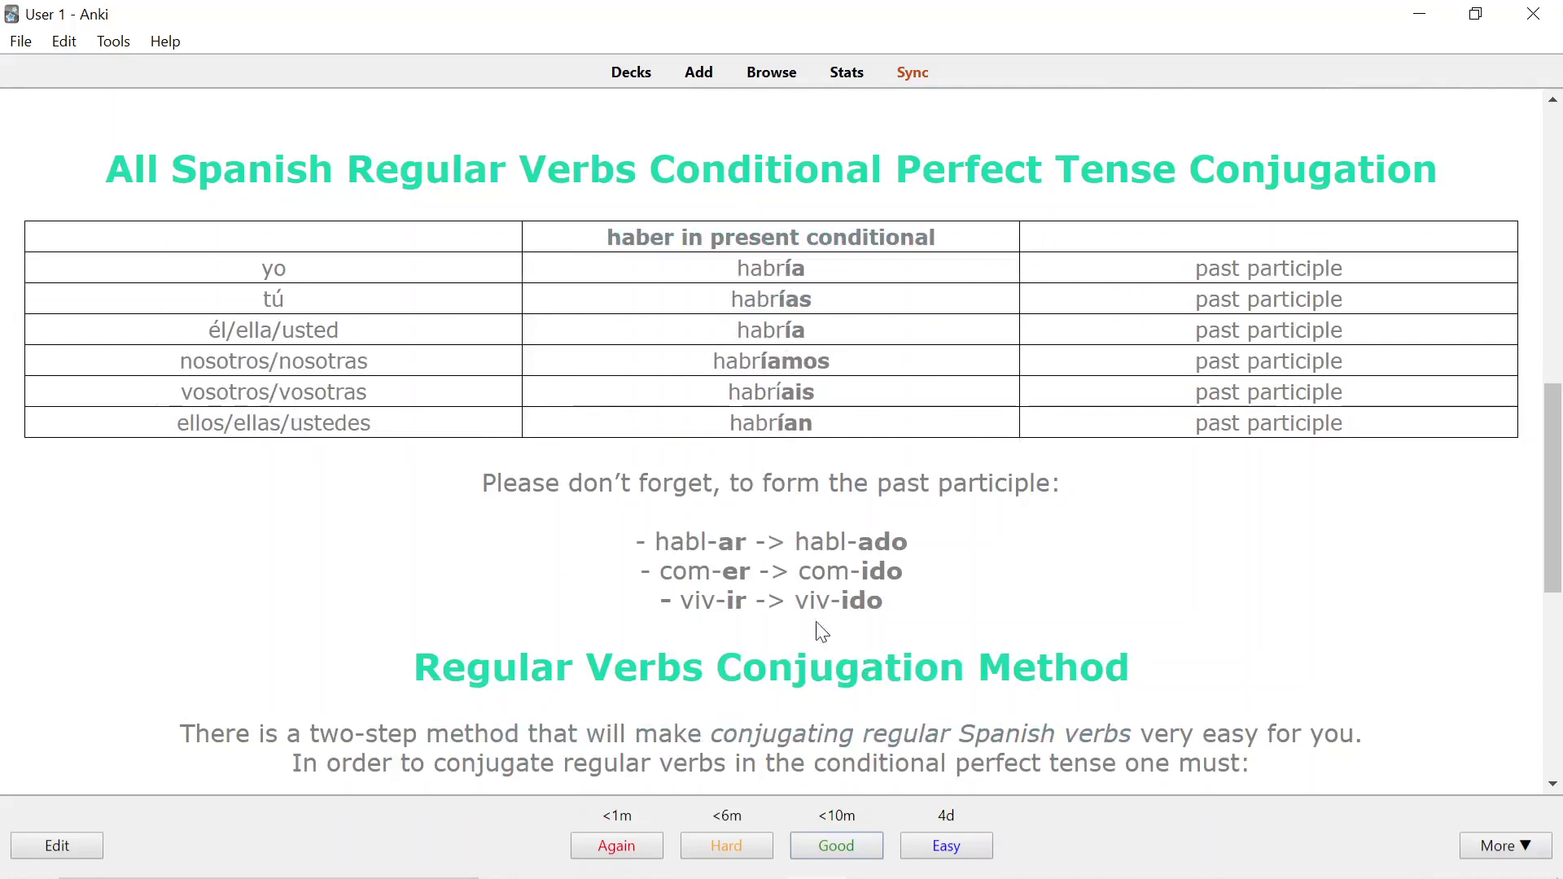
scroll(772, 439, down, 3)
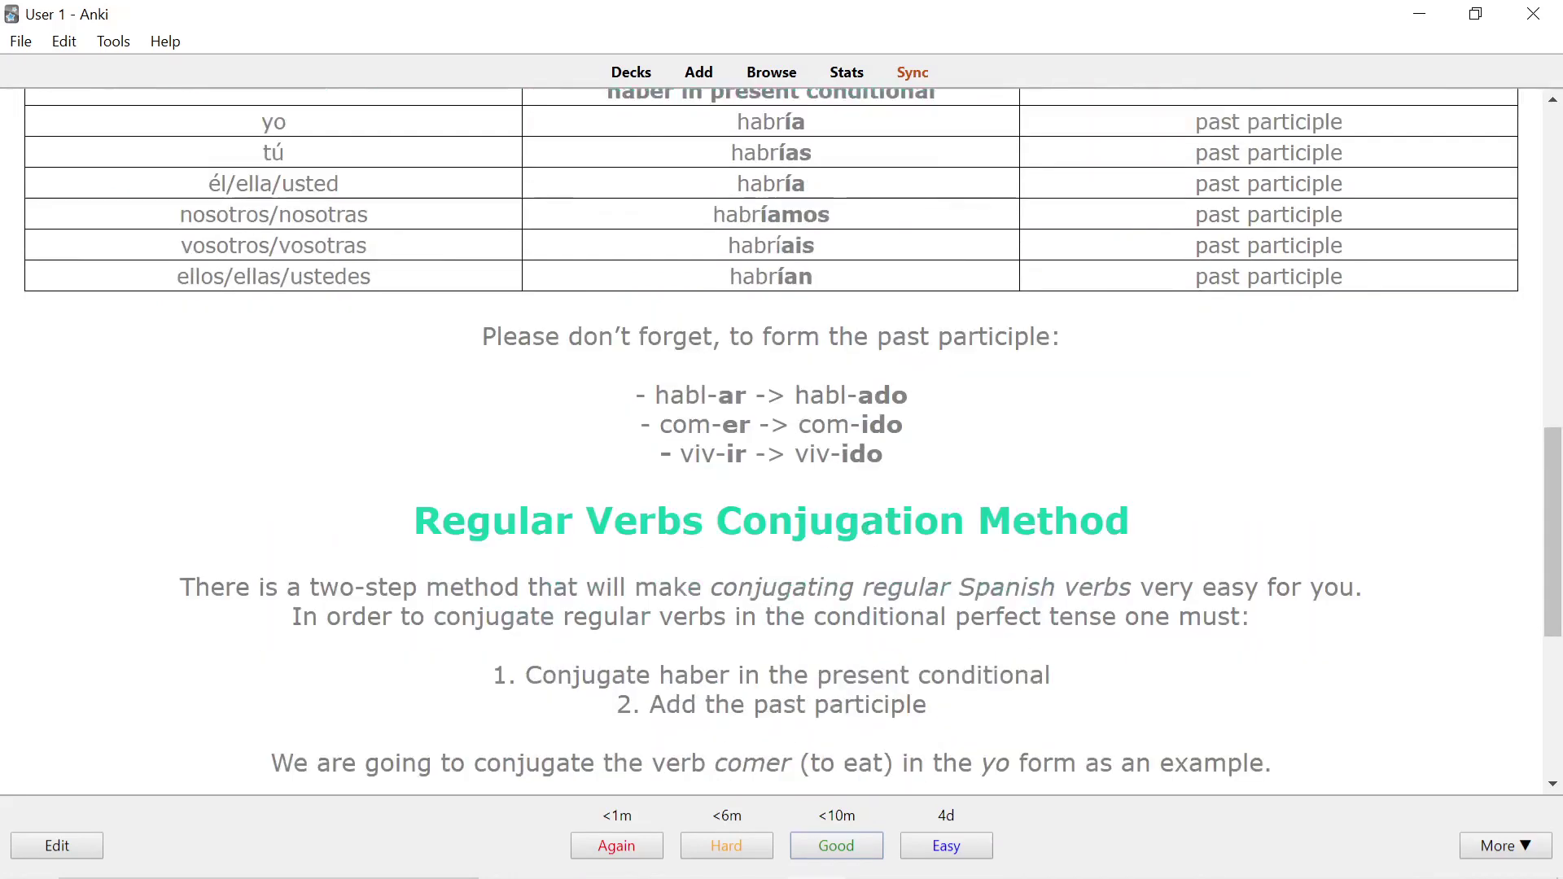
drag(413, 529, 1104, 521)
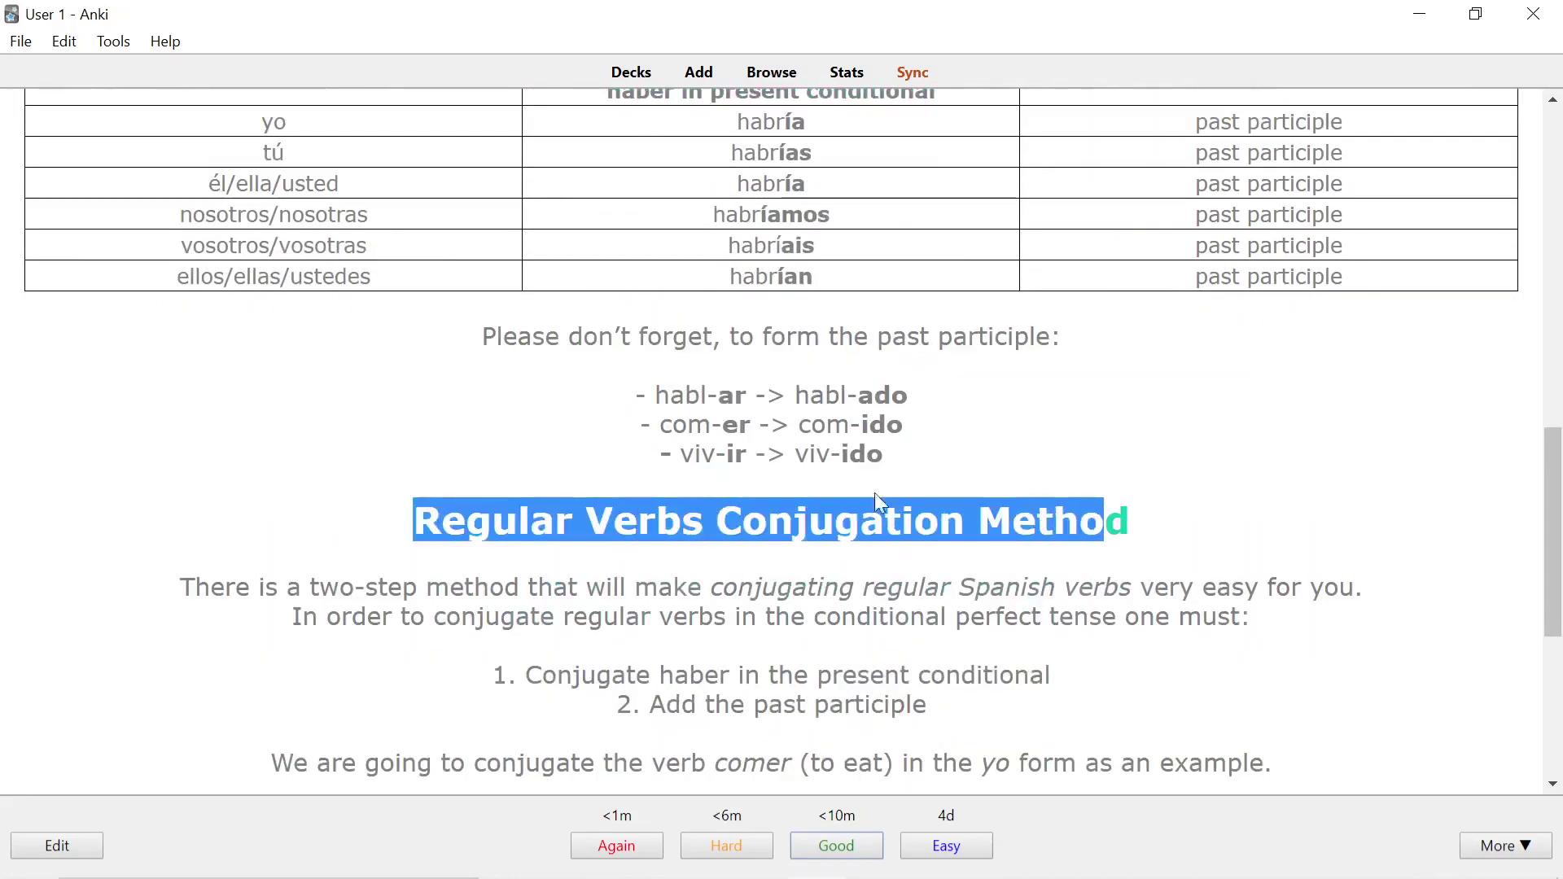
click(485, 447)
scroll(460, 363, down, 1)
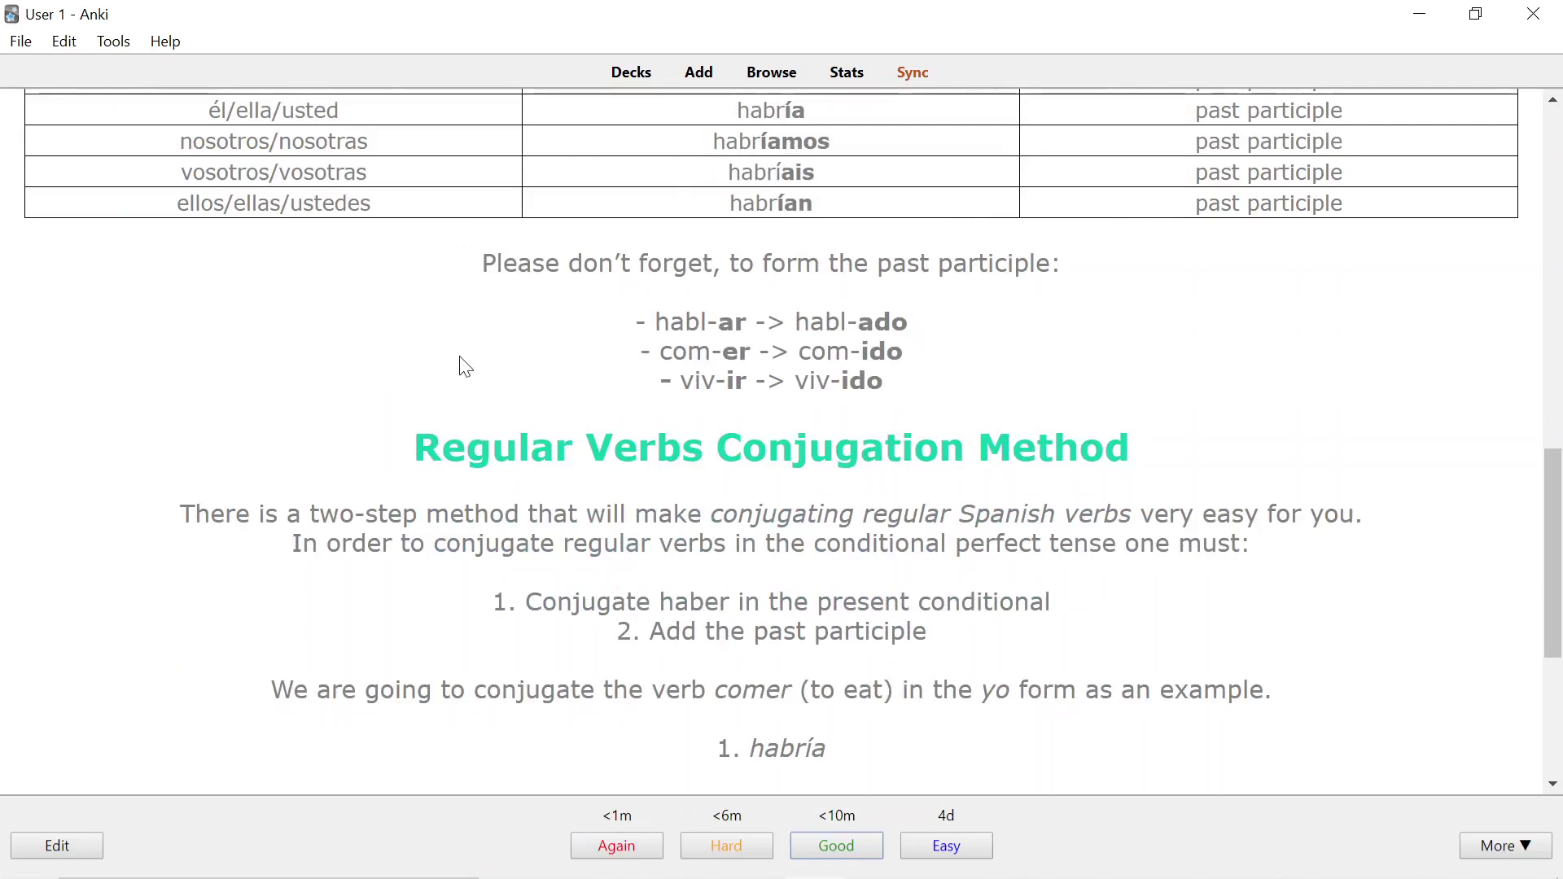
scroll(459, 356, down, 1)
scroll(459, 356, up, 6)
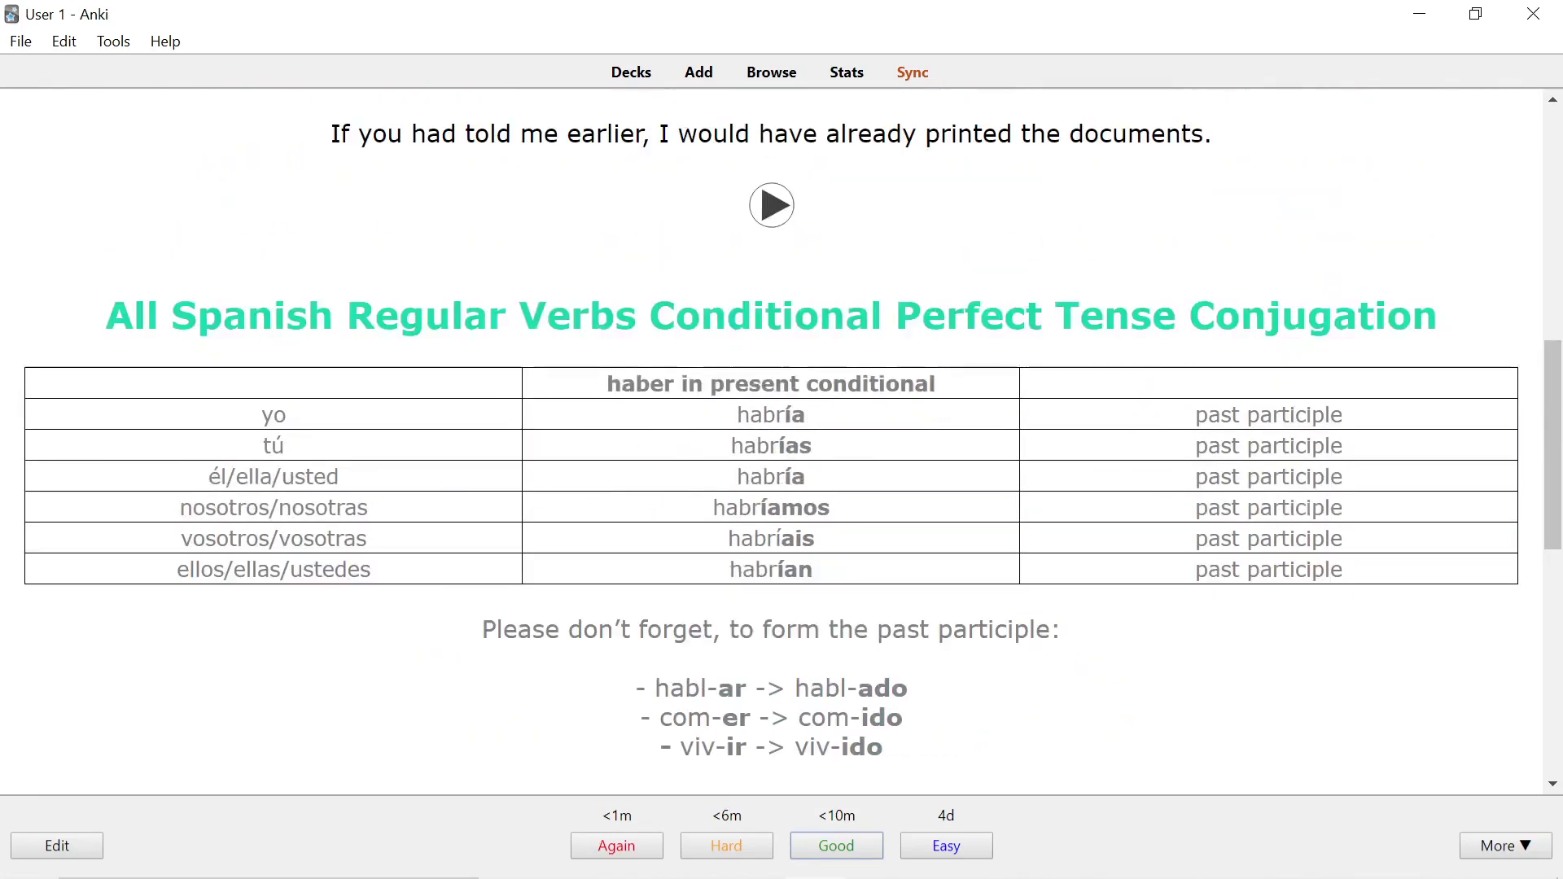
scroll(673, 306, down, 9)
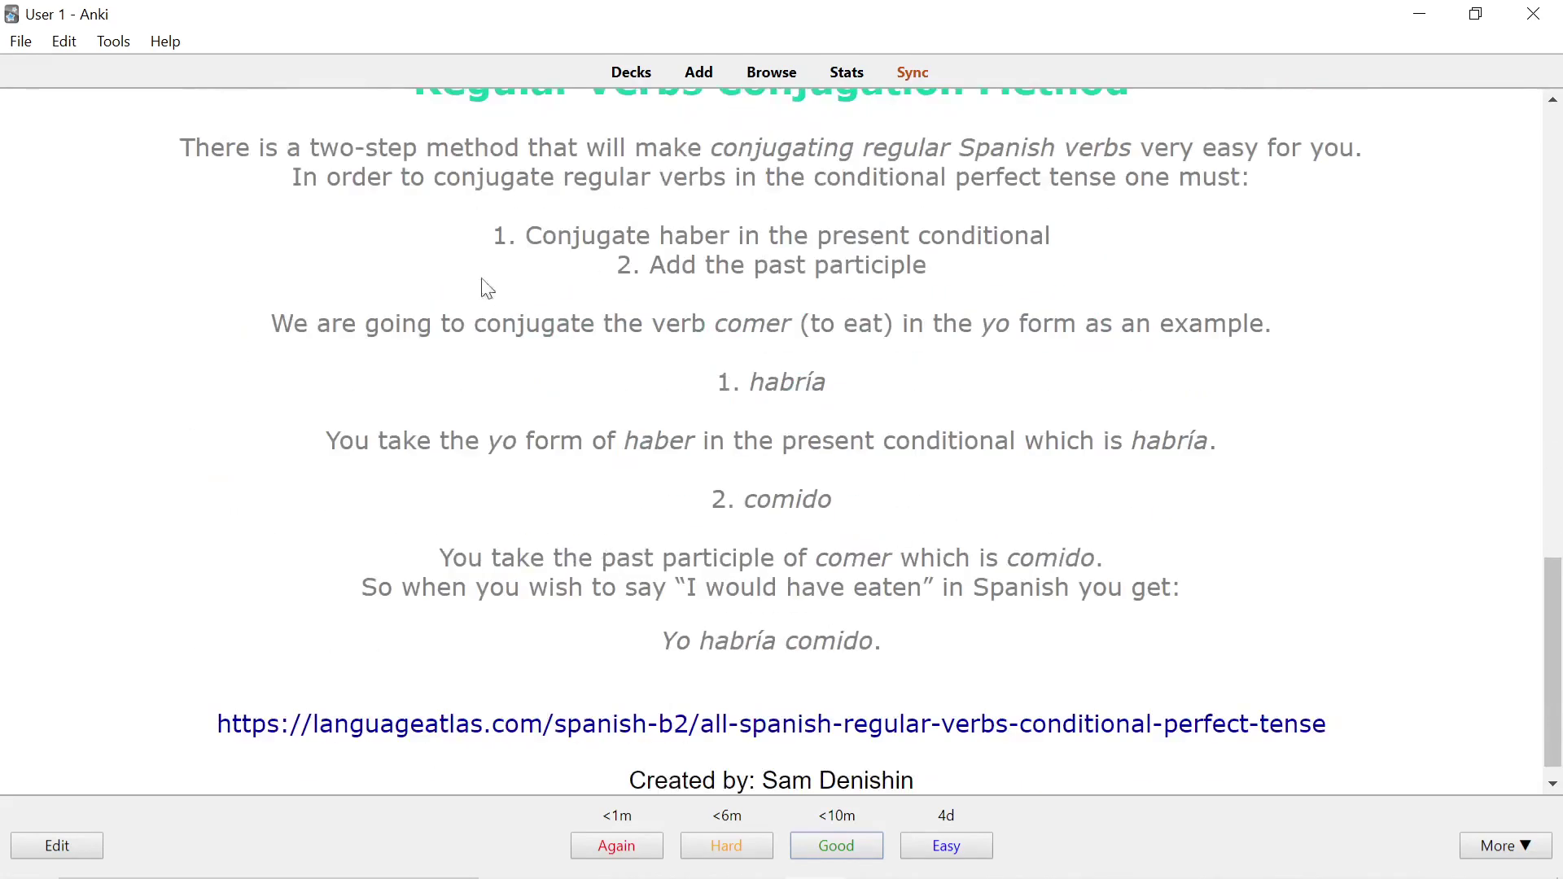
scroll(586, 513, down, 1)
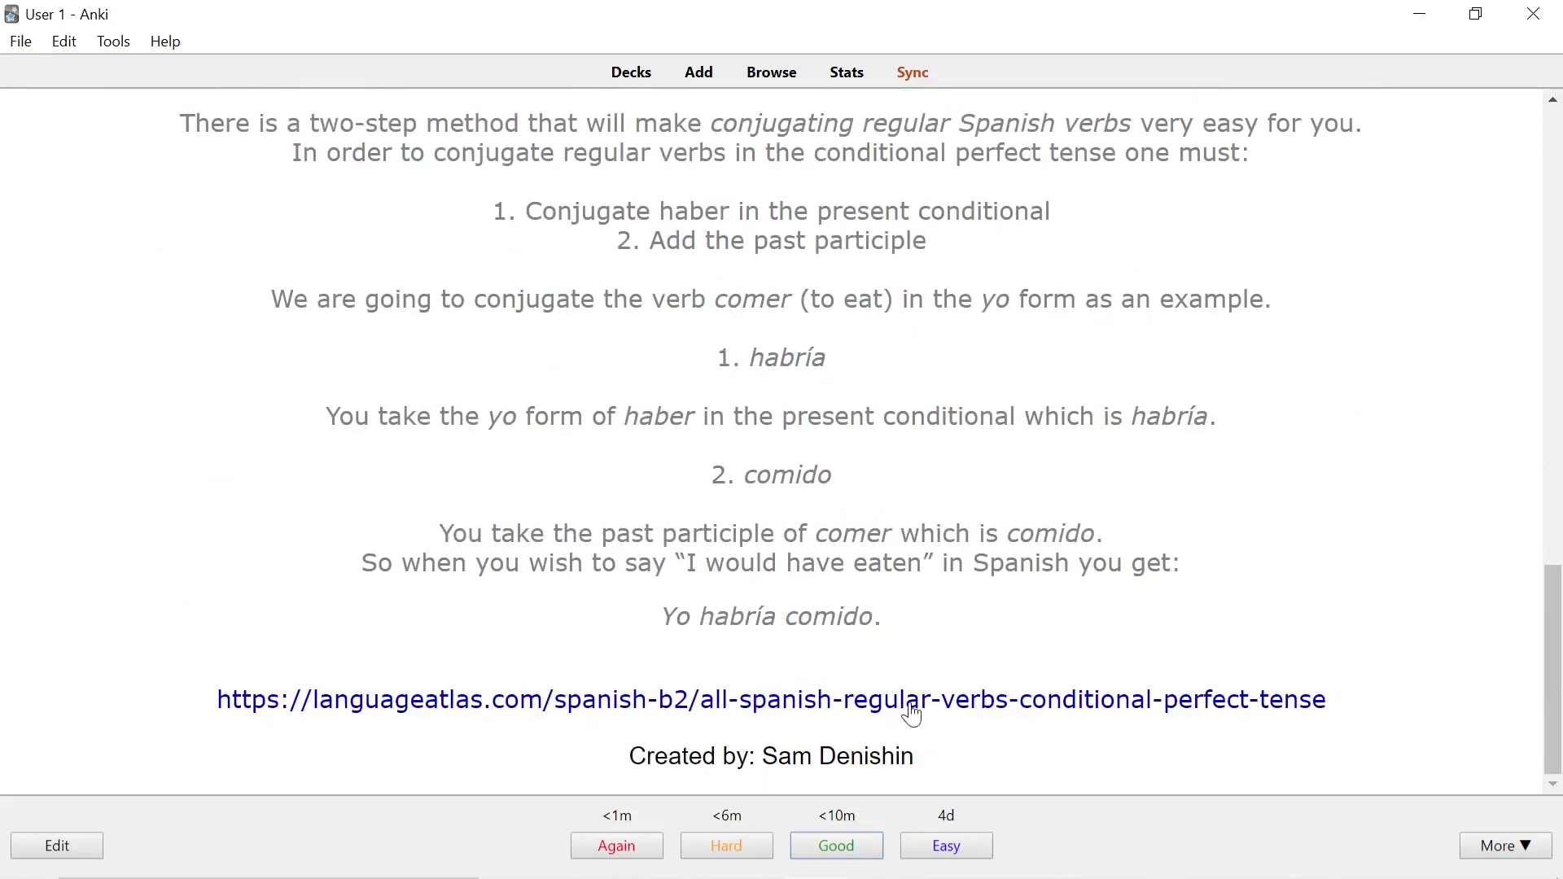
Return to the start of the imprimir card and review the blanks in its question sentence.
scroll(912, 714, up, 8)
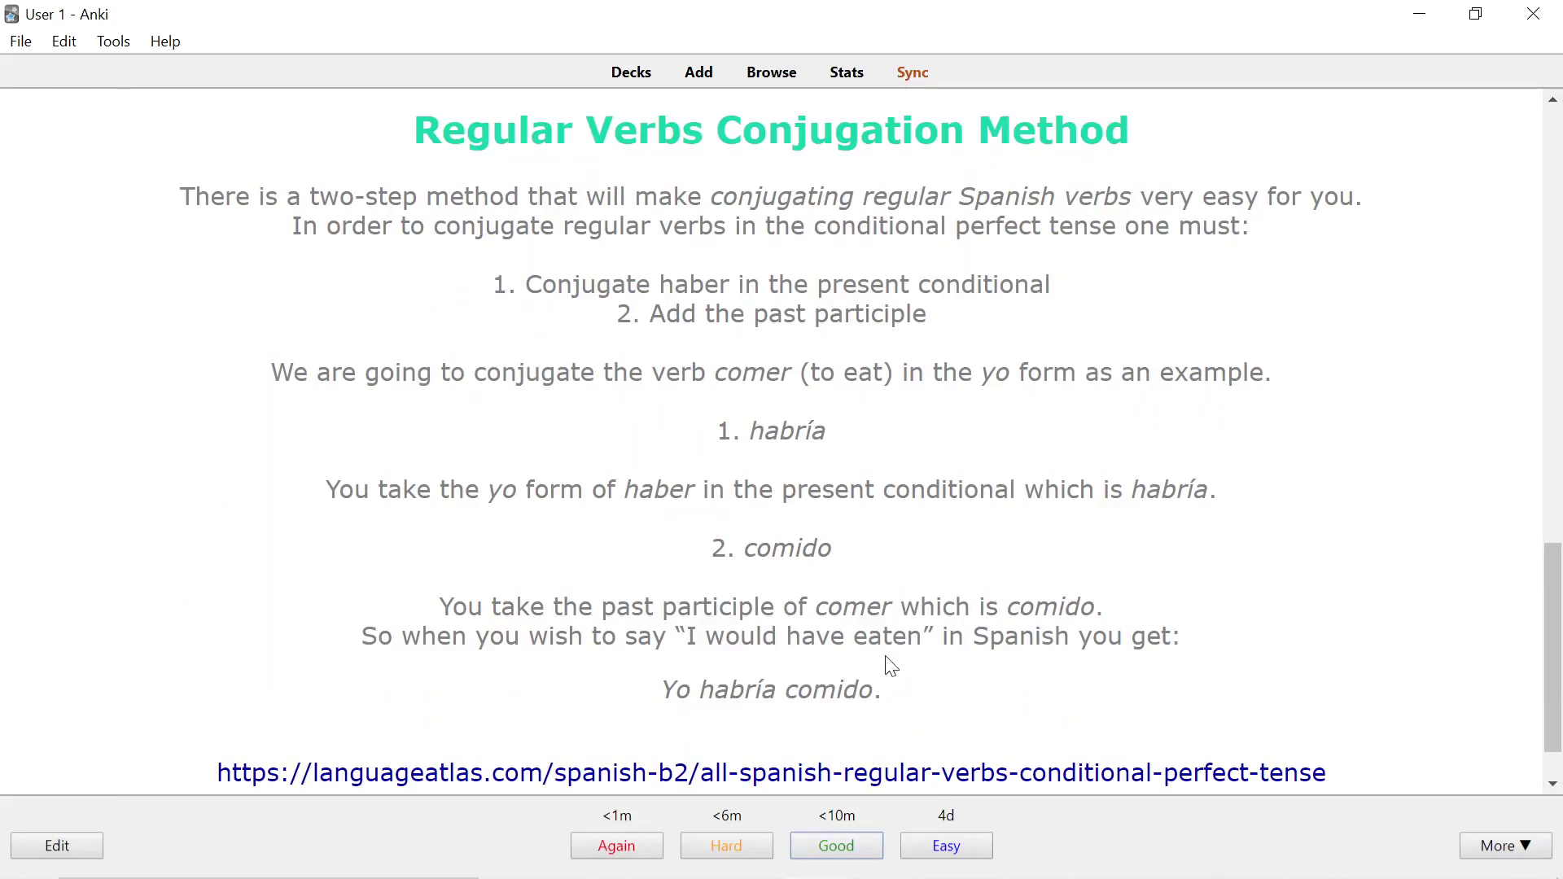
scroll(705, 482, up, 3)
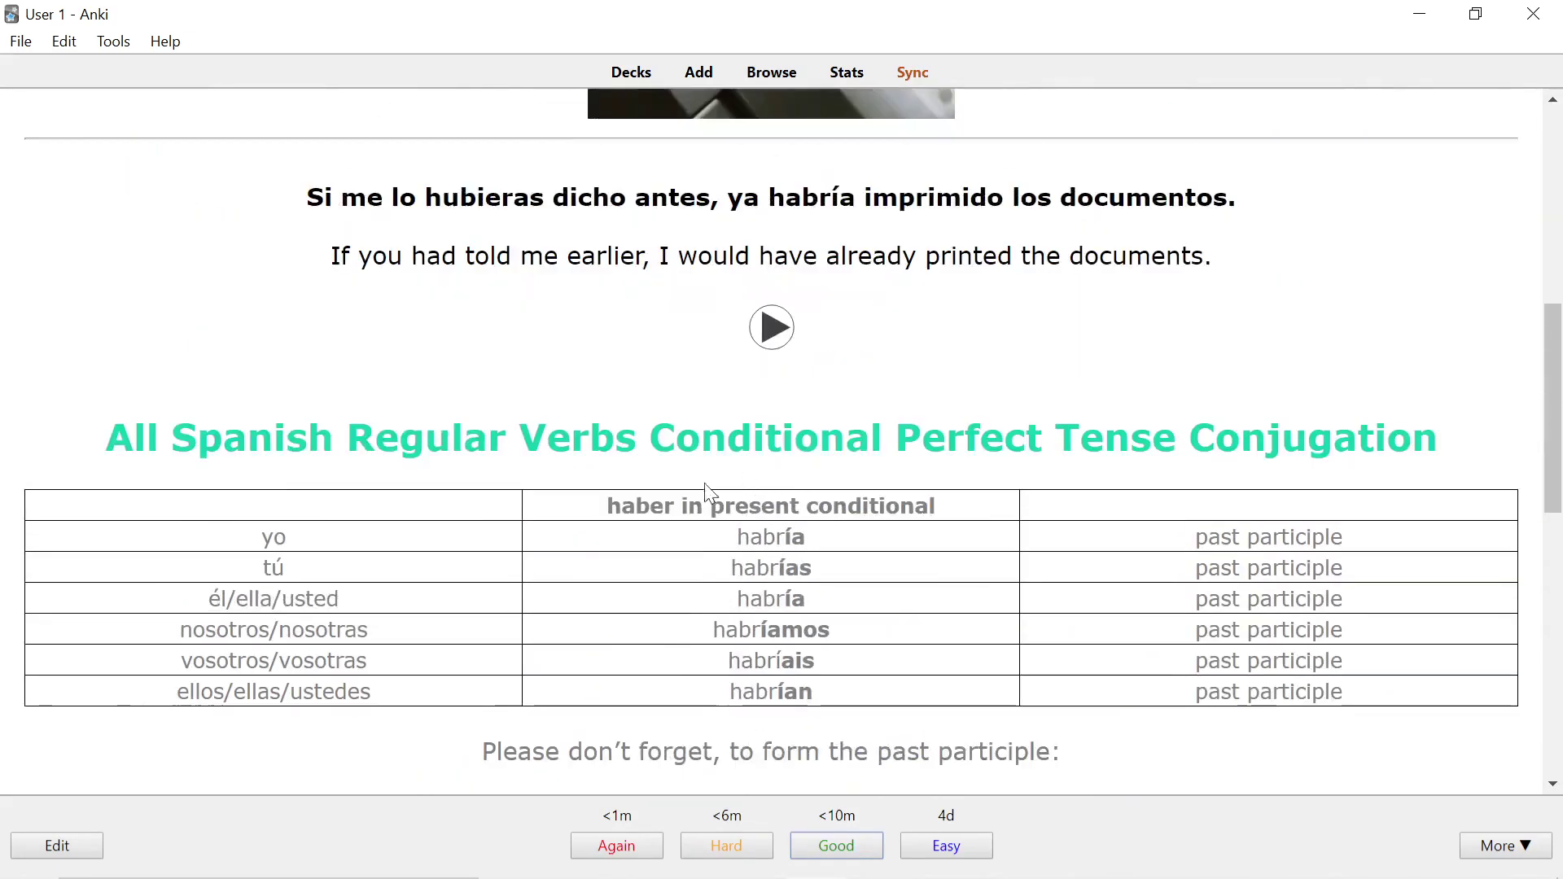
scroll(705, 482, up, 2)
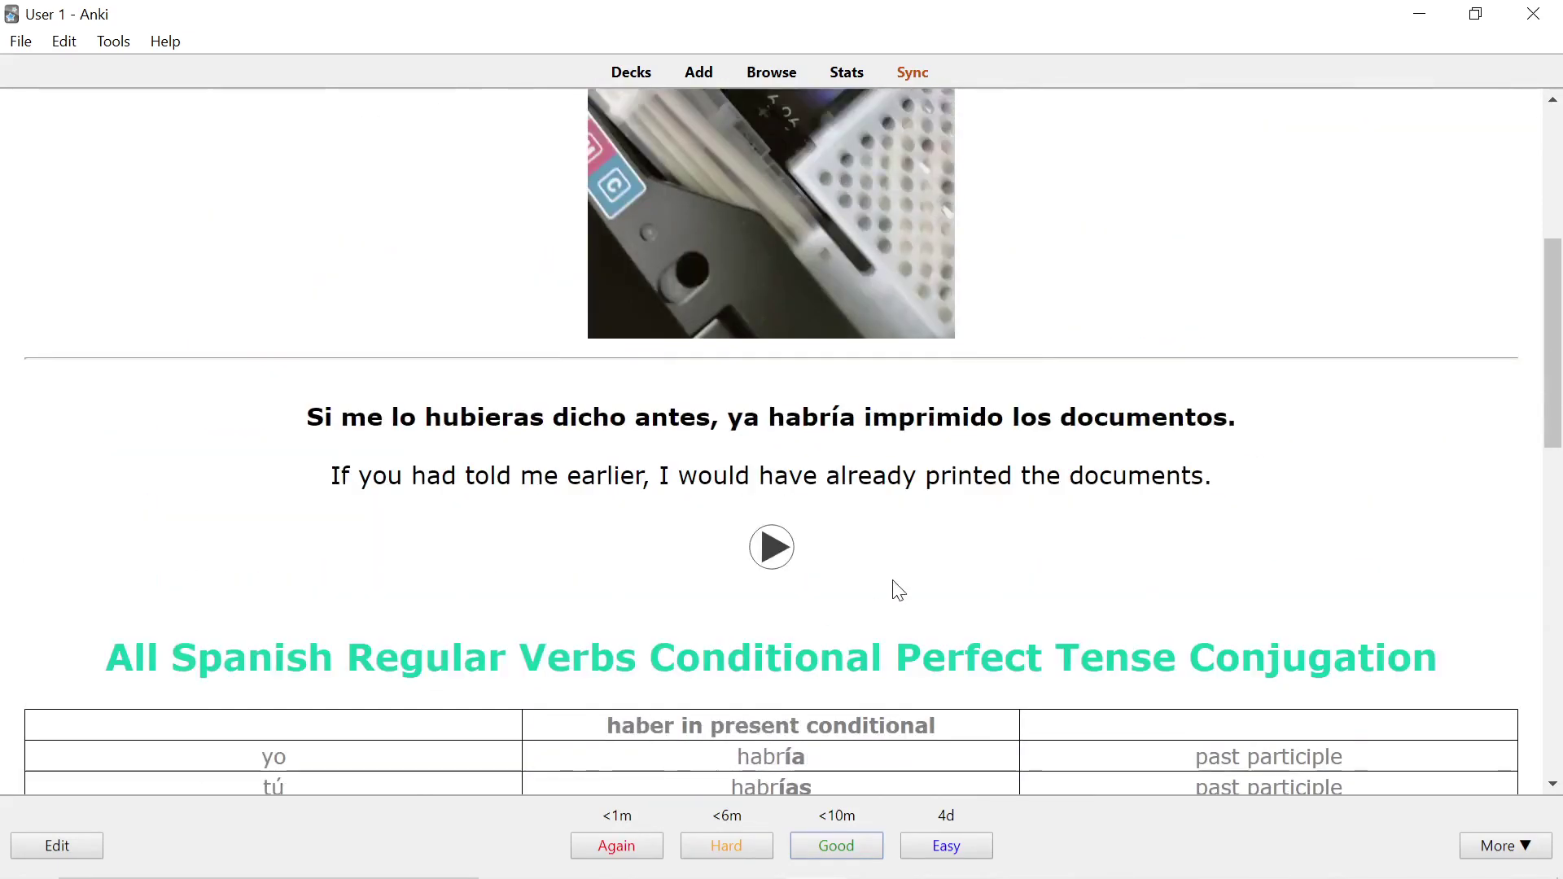
scroll(920, 569, up, 3)
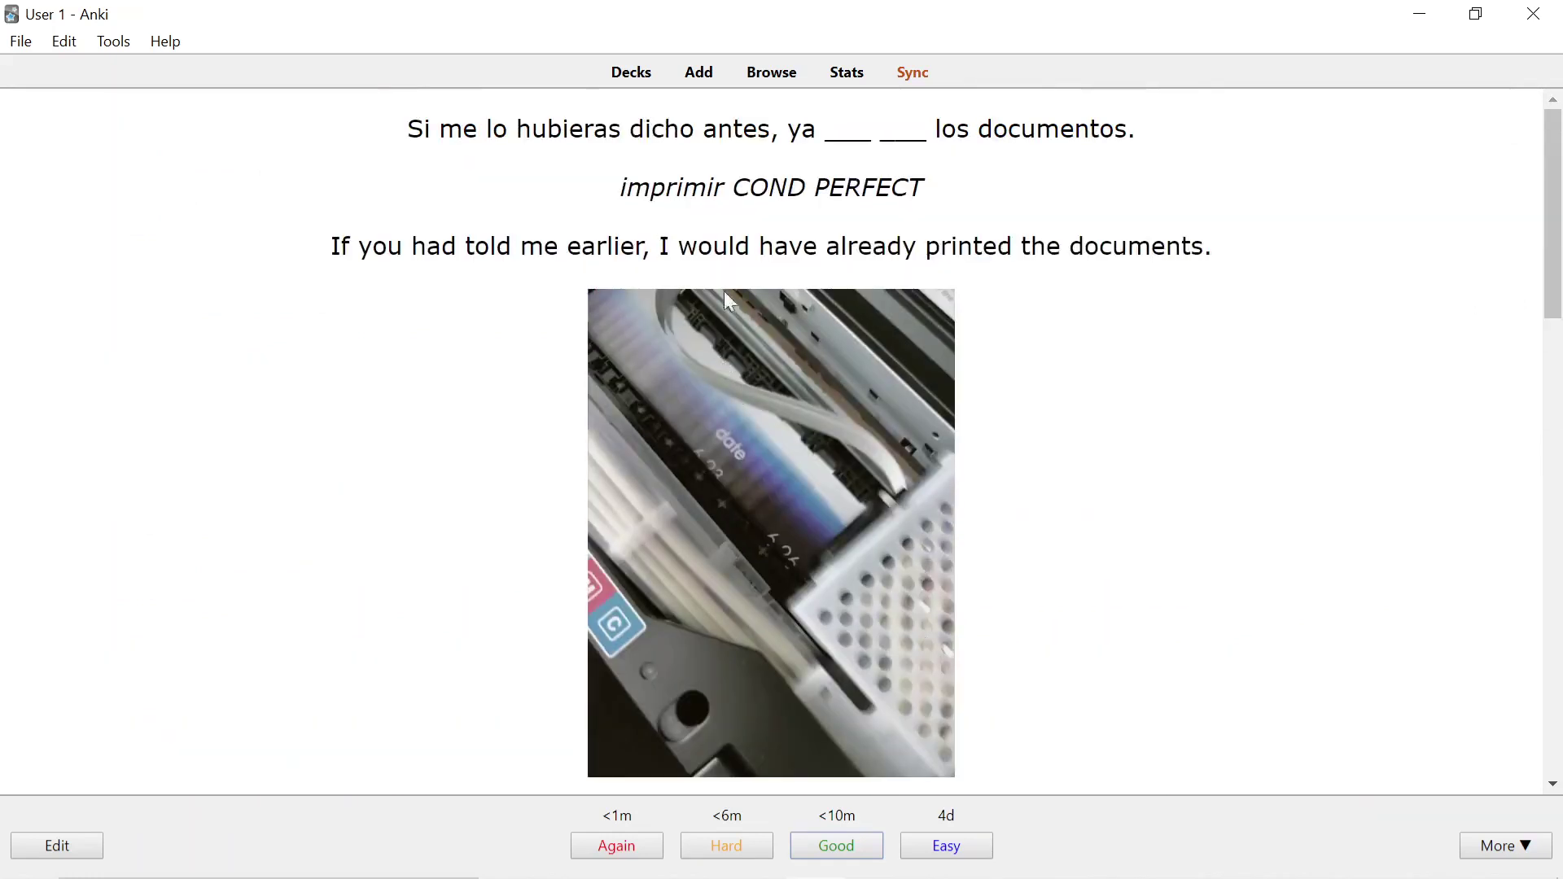
drag(824, 131, 927, 130)
click(918, 131)
Rate the imprimir card Good and continue revealing and rating cards Good until the typed-answer version of the imprimir card.
key(space)
key(space)
key(space)
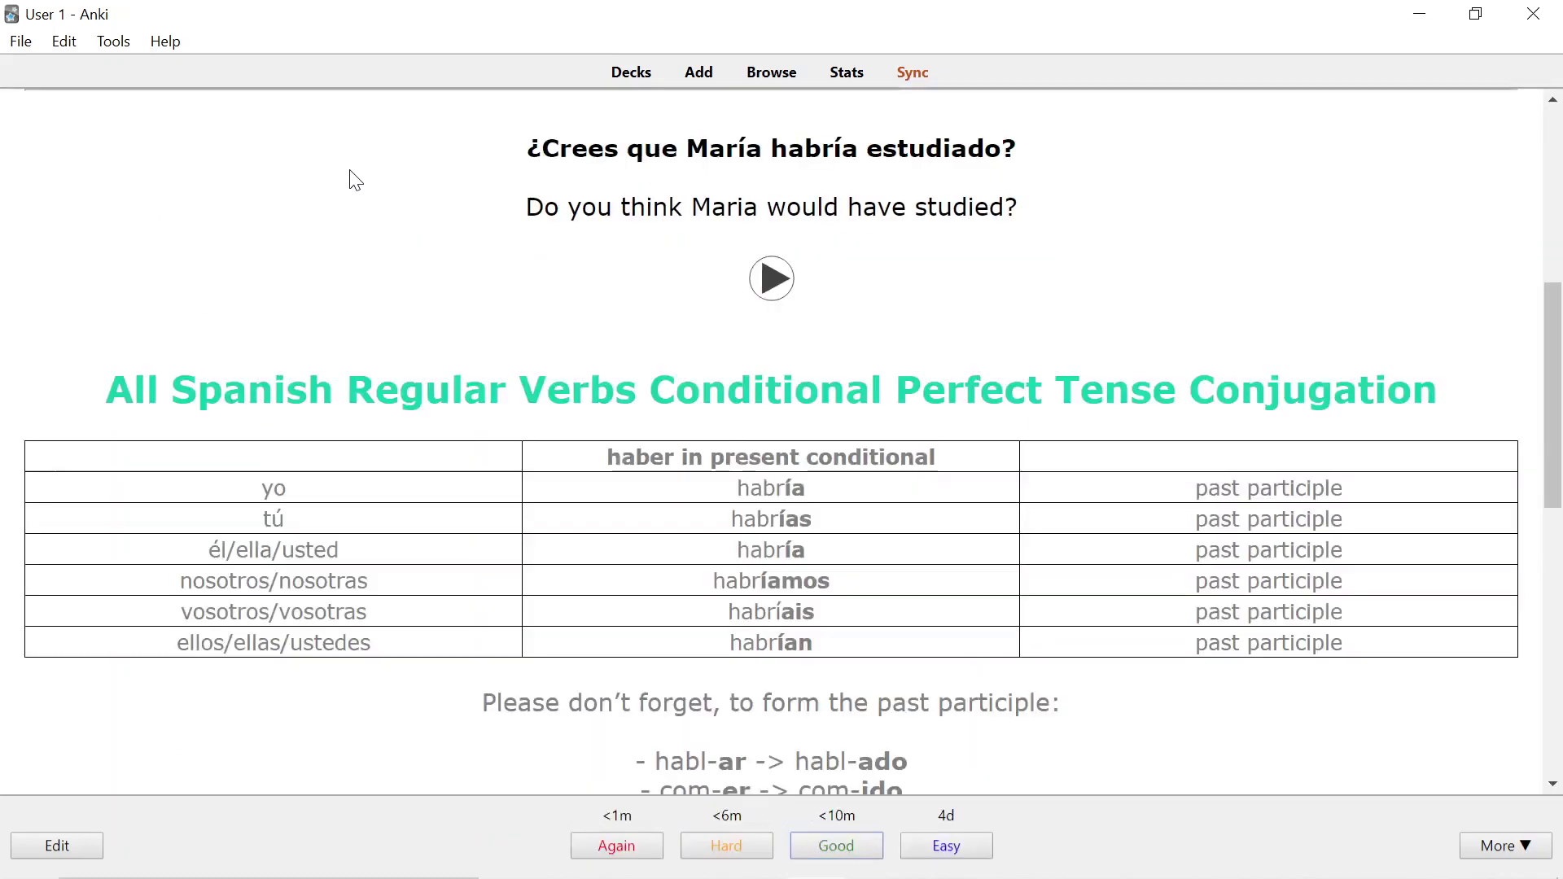
key(space)
key(space)
key(space)
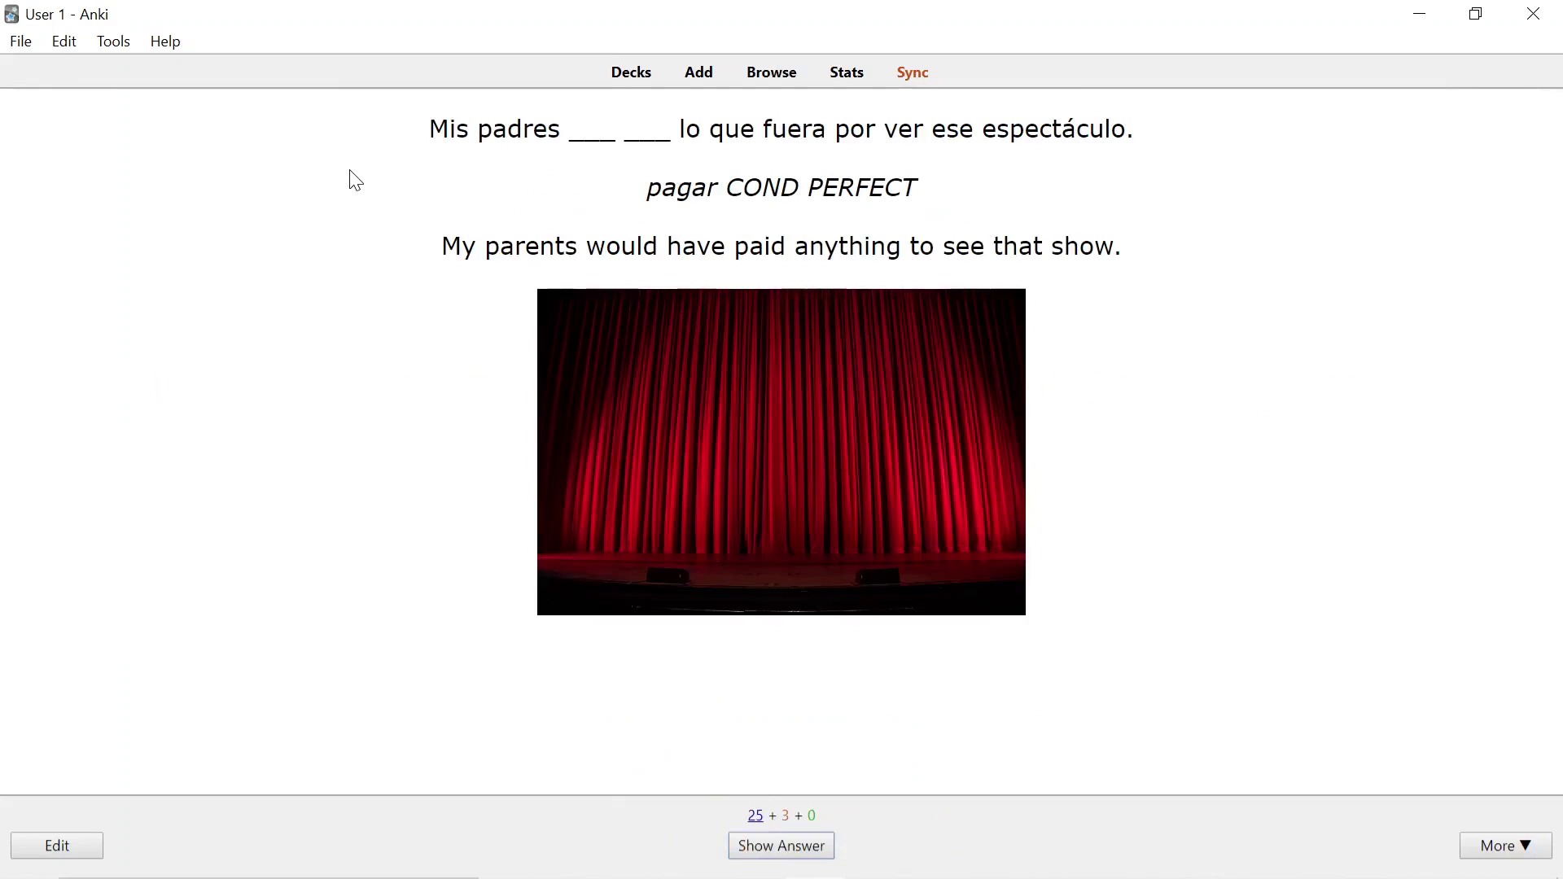
key(space)
key(space)
key(space)
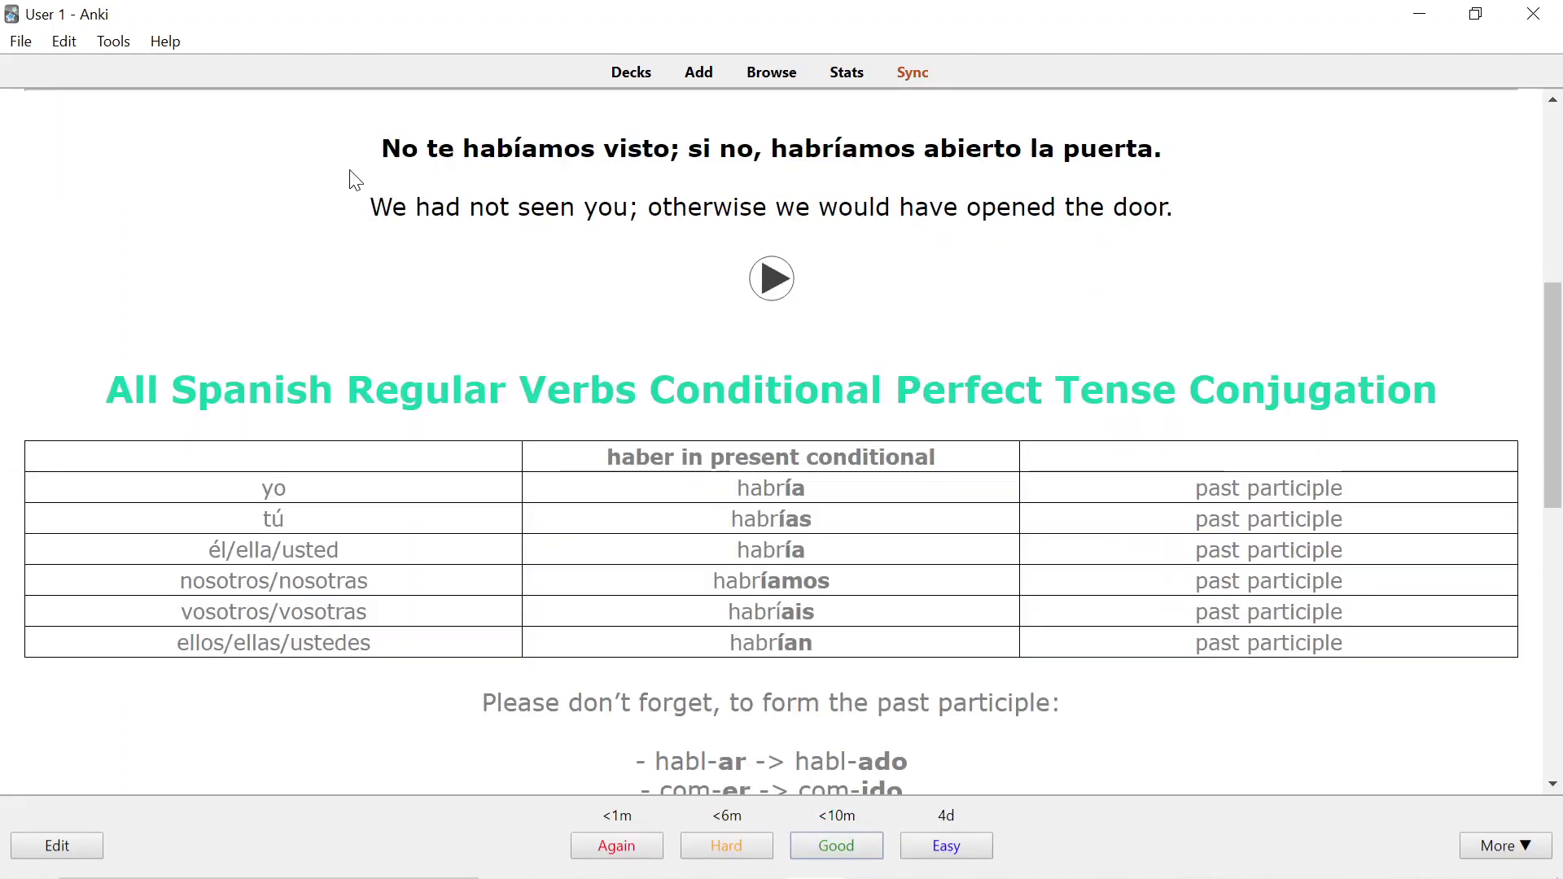
key(space)
key(space)
key(space)
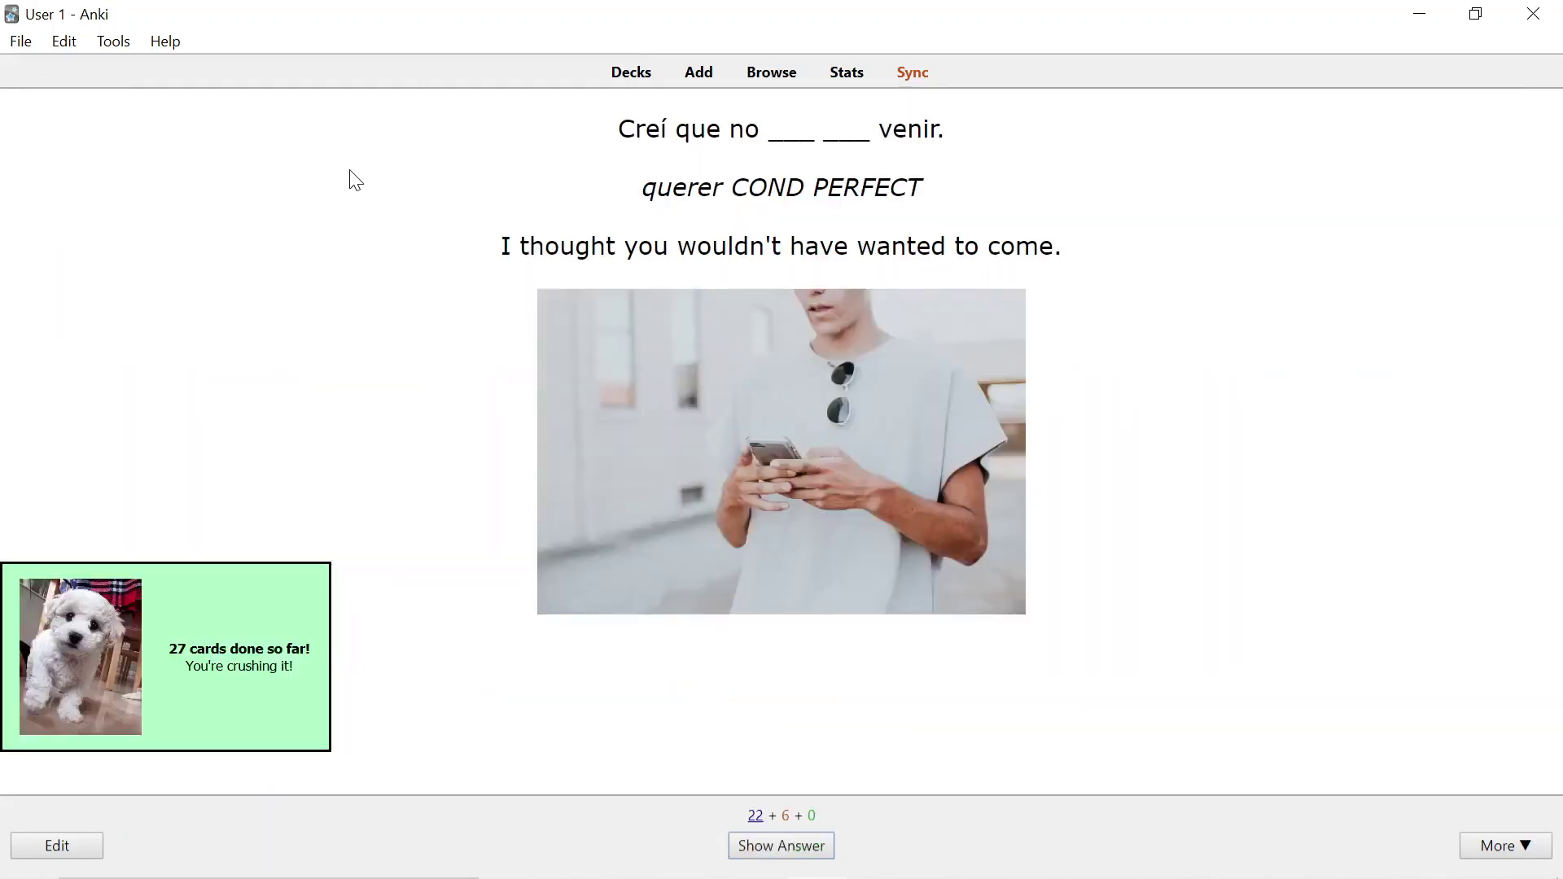
key(space)
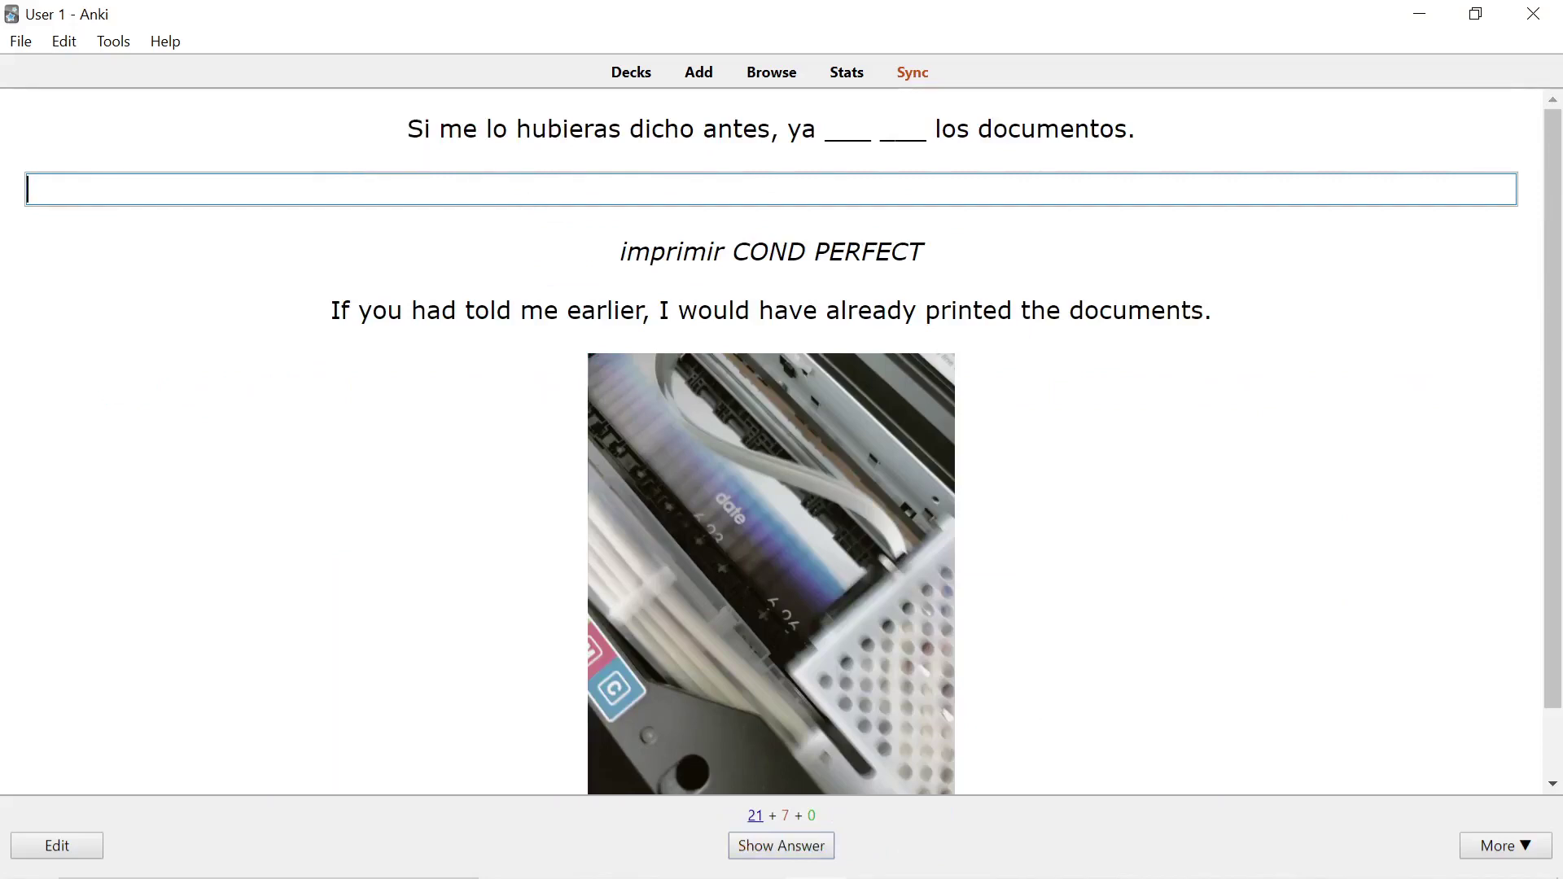
Answer the typed imprimir card with "habría imprimido", check the answer and rate the card Good.
text(habría imprimido)
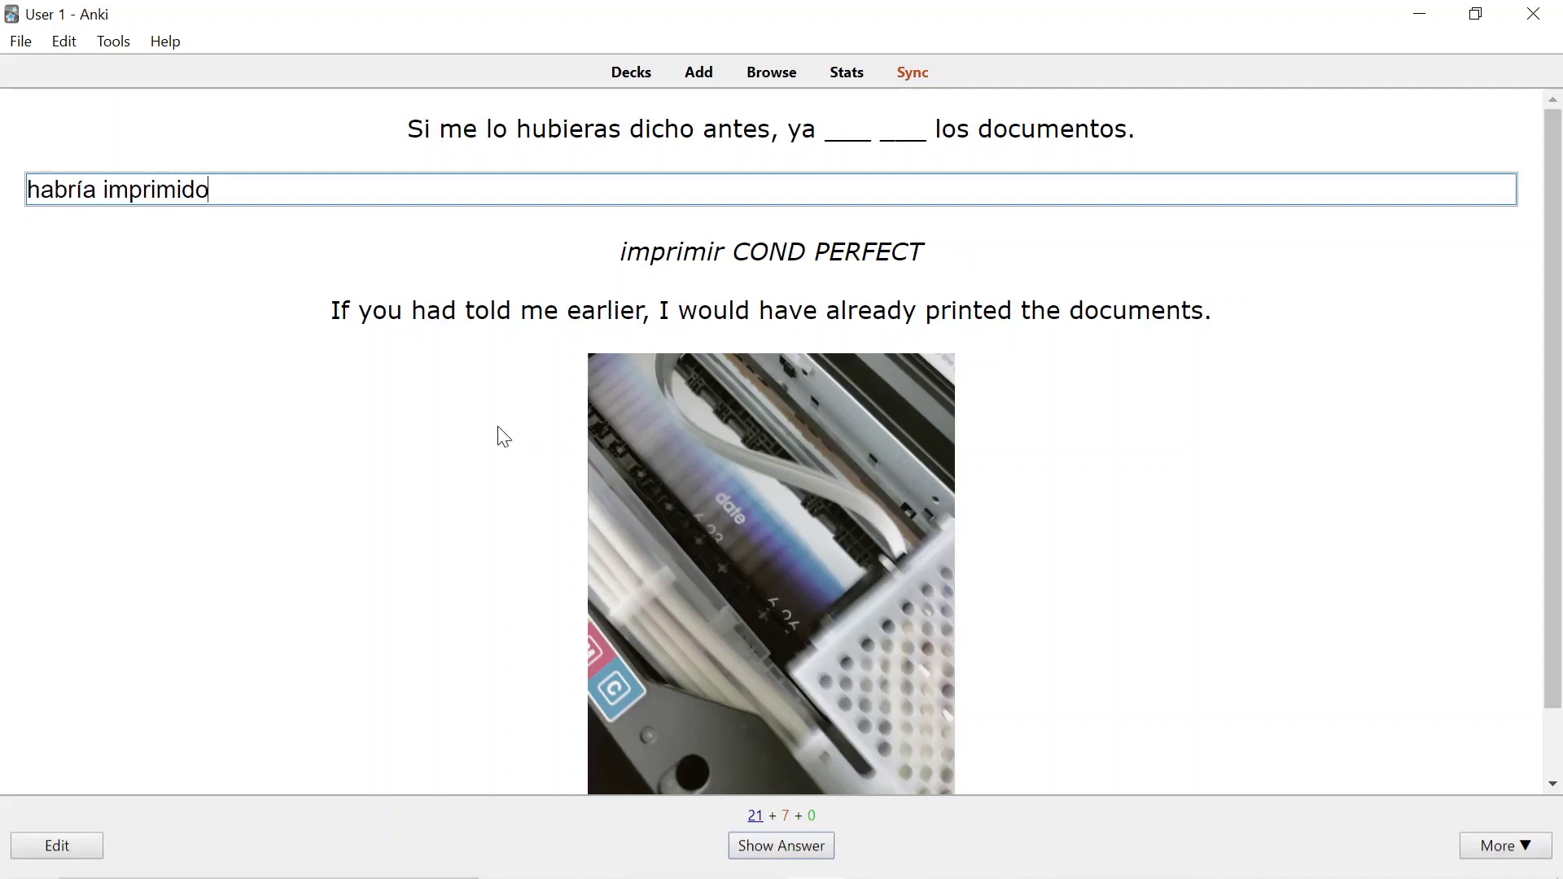
key(Return)
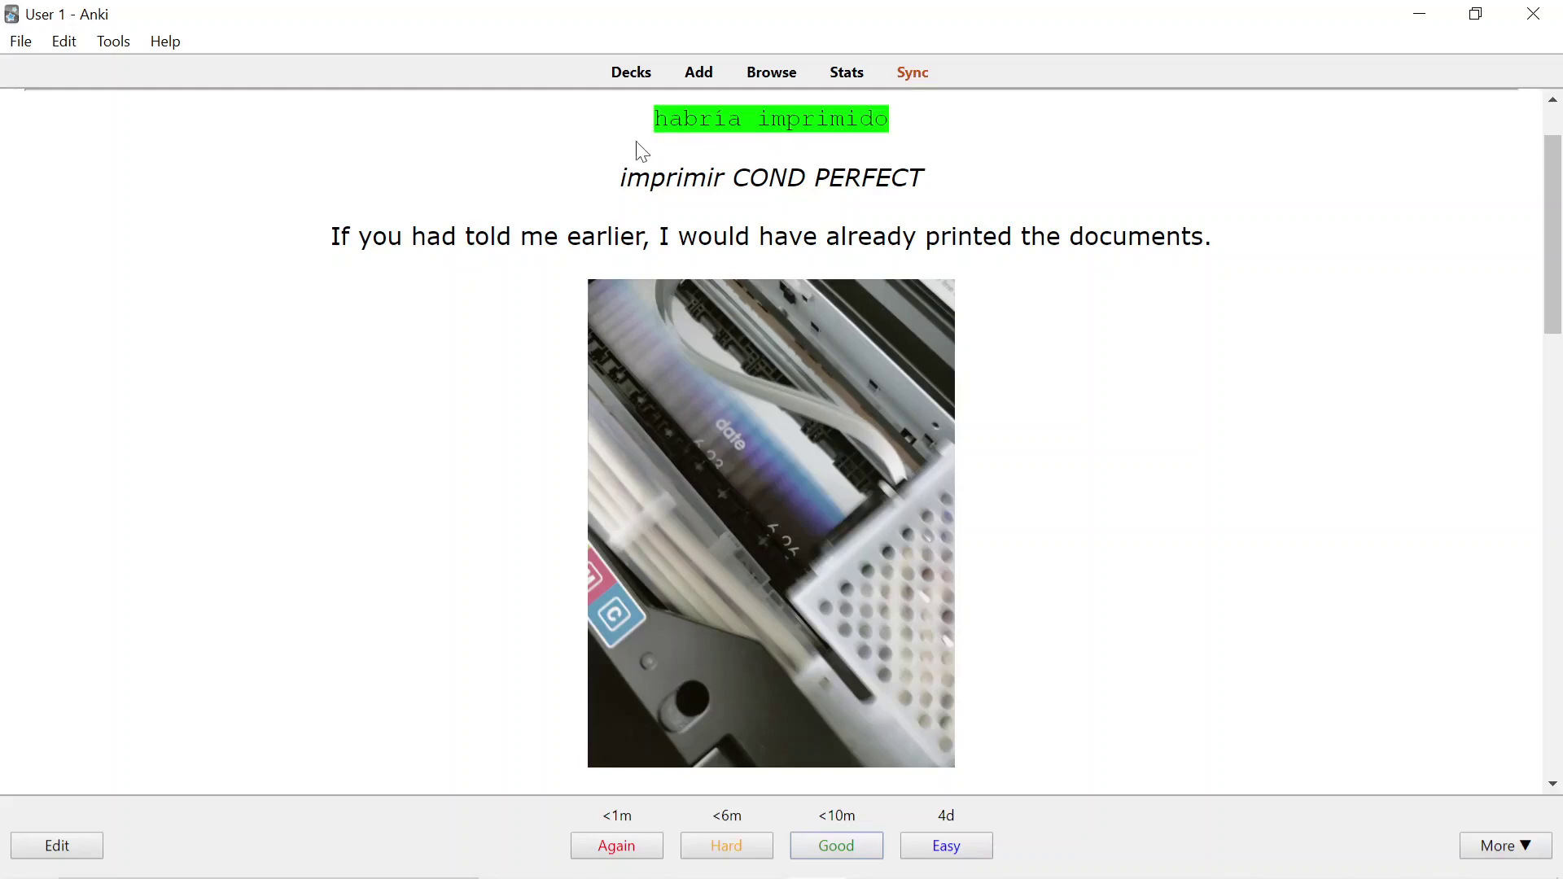
key(space)
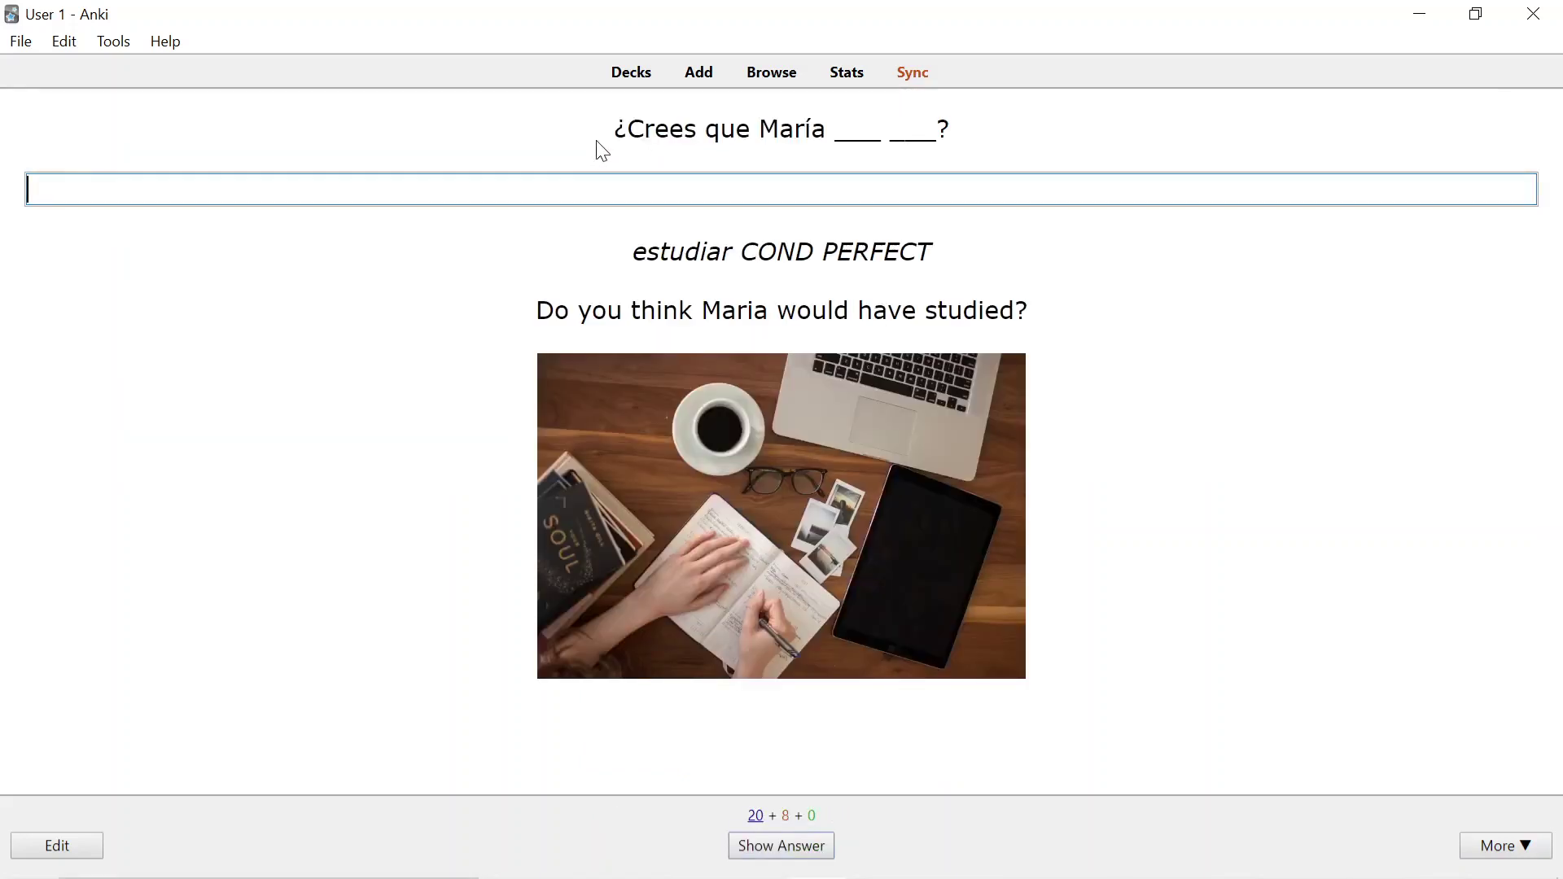
Answer the typed estudiar card with "habes estudias", check it and compare the marked mistakes with the correct answer.
text(habes estudias)
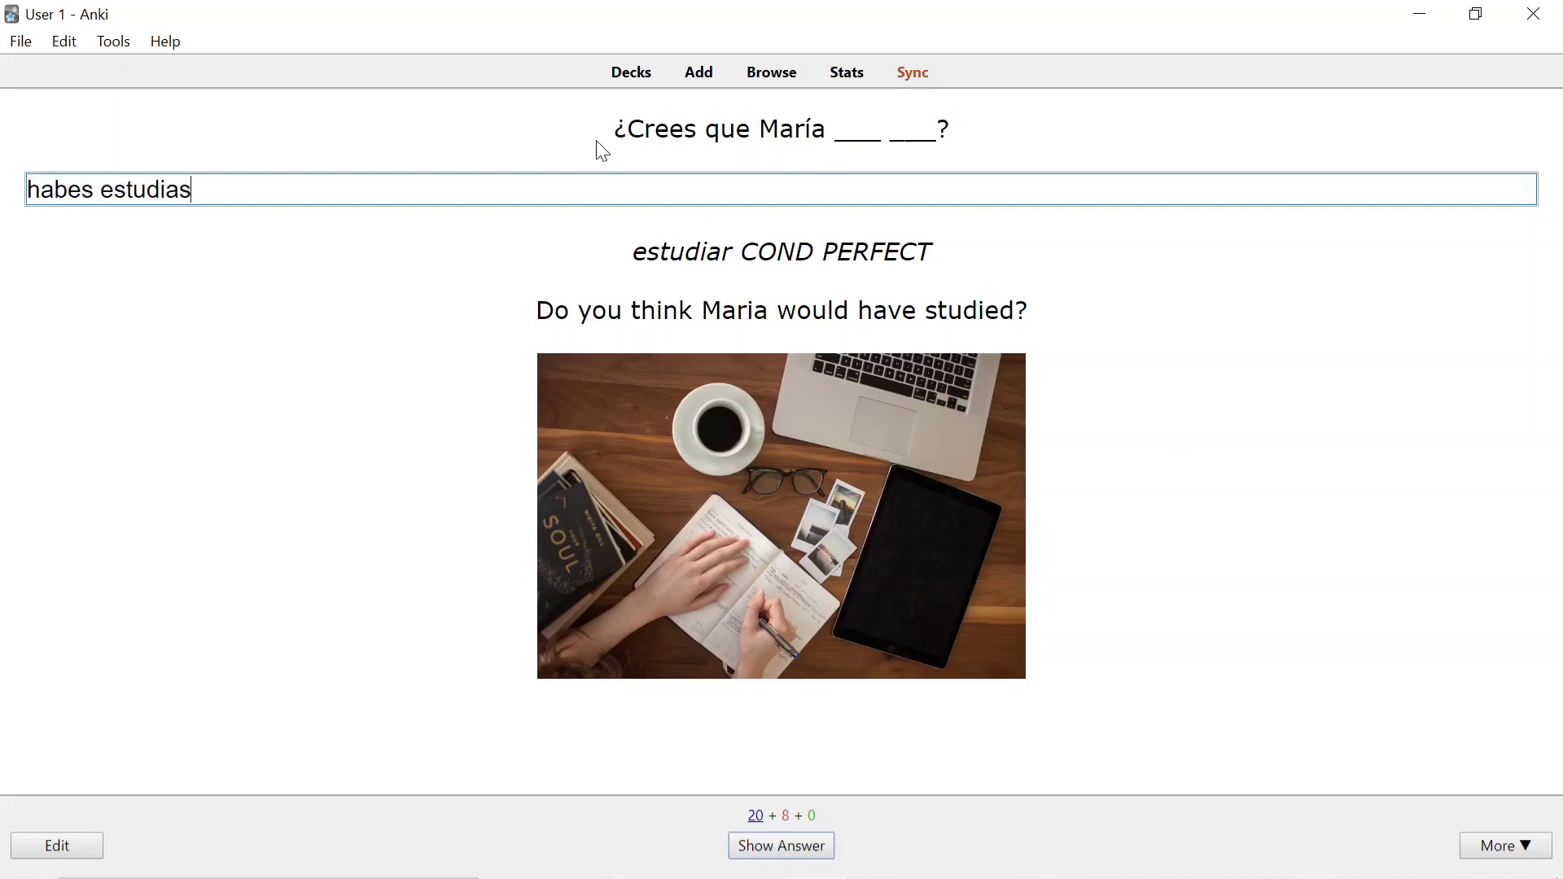
key(Return)
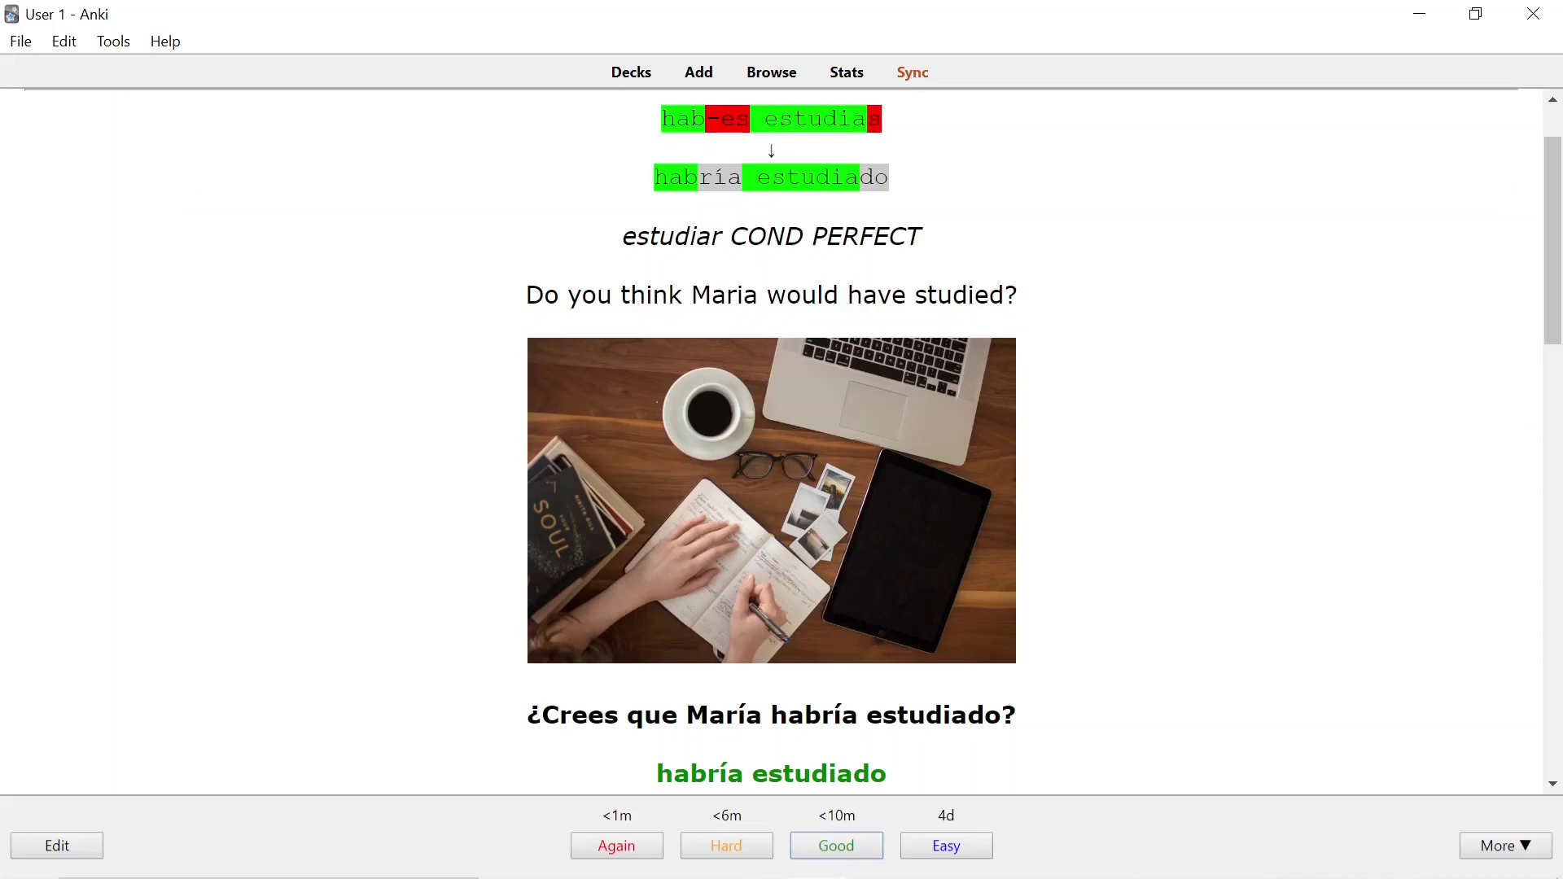
drag(705, 119, 735, 119)
click(735, 119)
scroll(831, 533, down, 4)
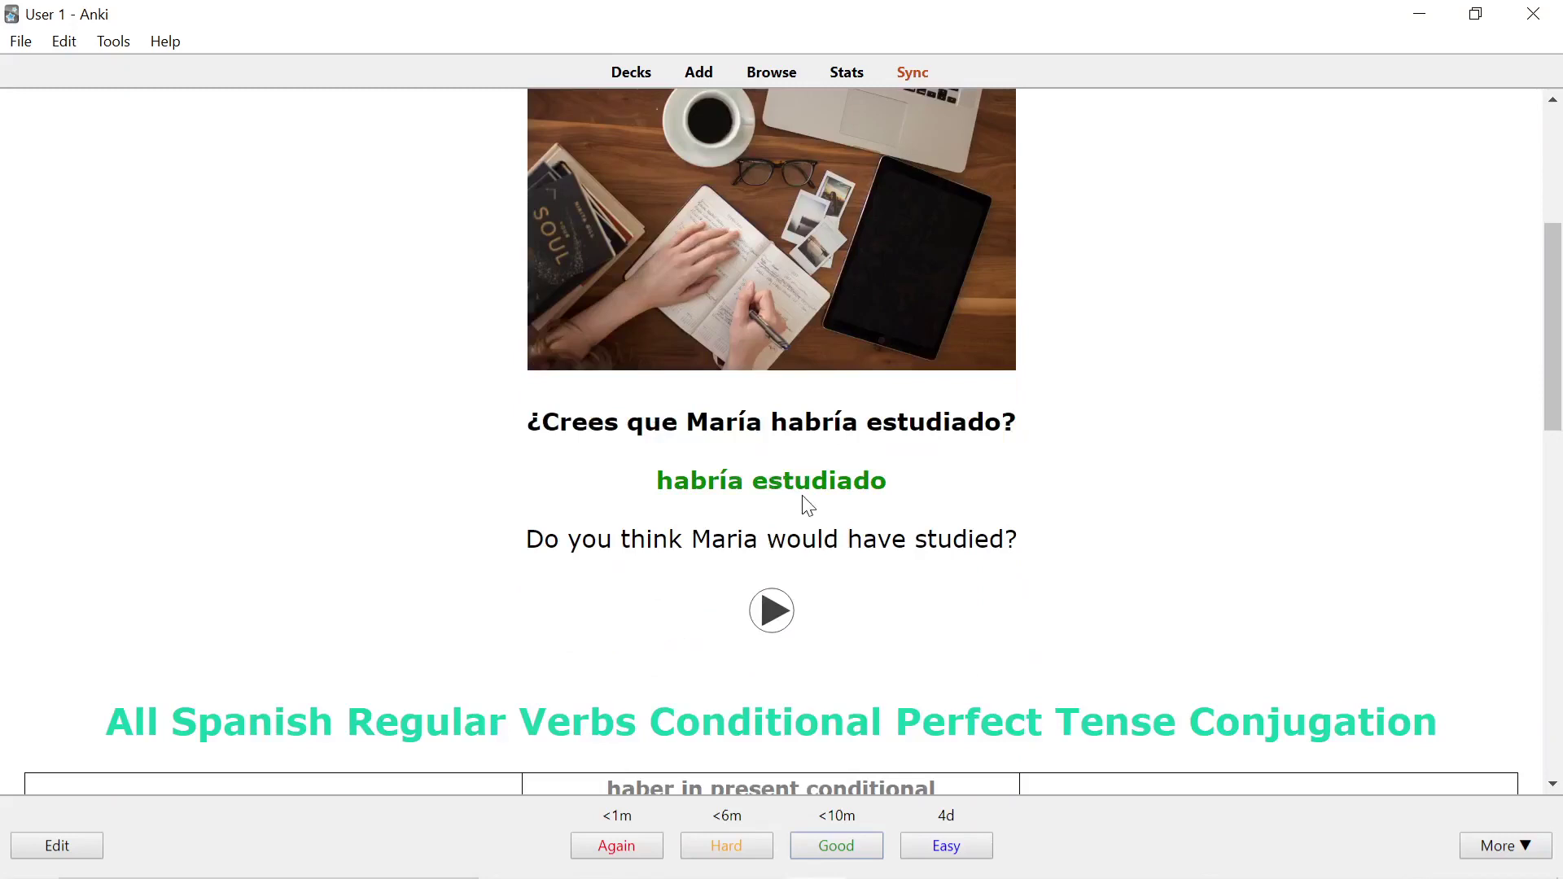
scroll(802, 497, up, 5)
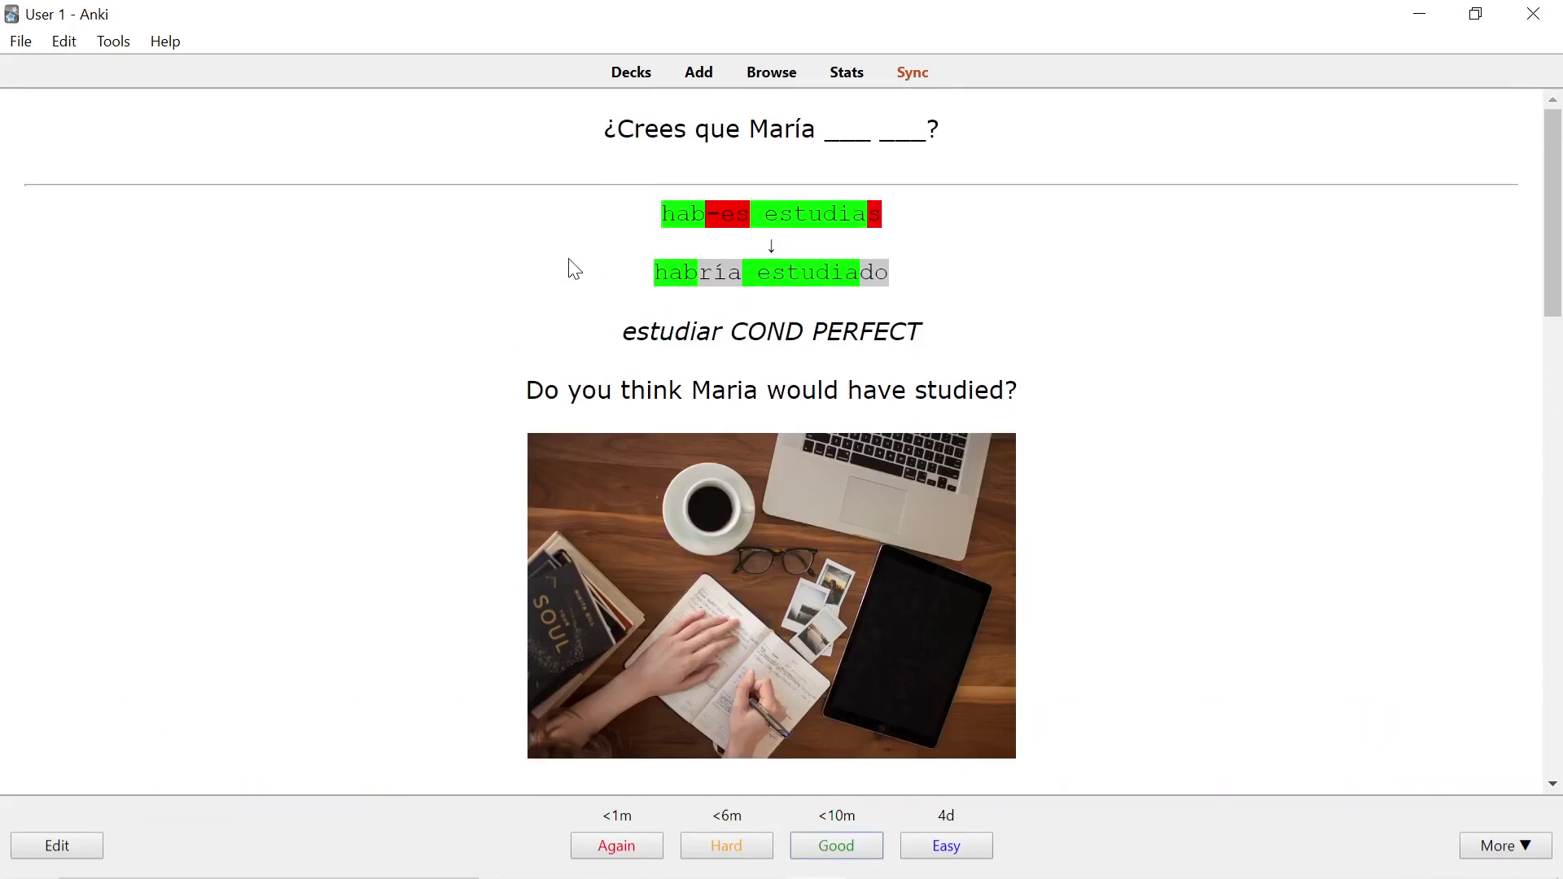
Rate the estudiar card Good and move through the abrir card to the vestir card's answer, leaving the typed answers blank.
key(space)
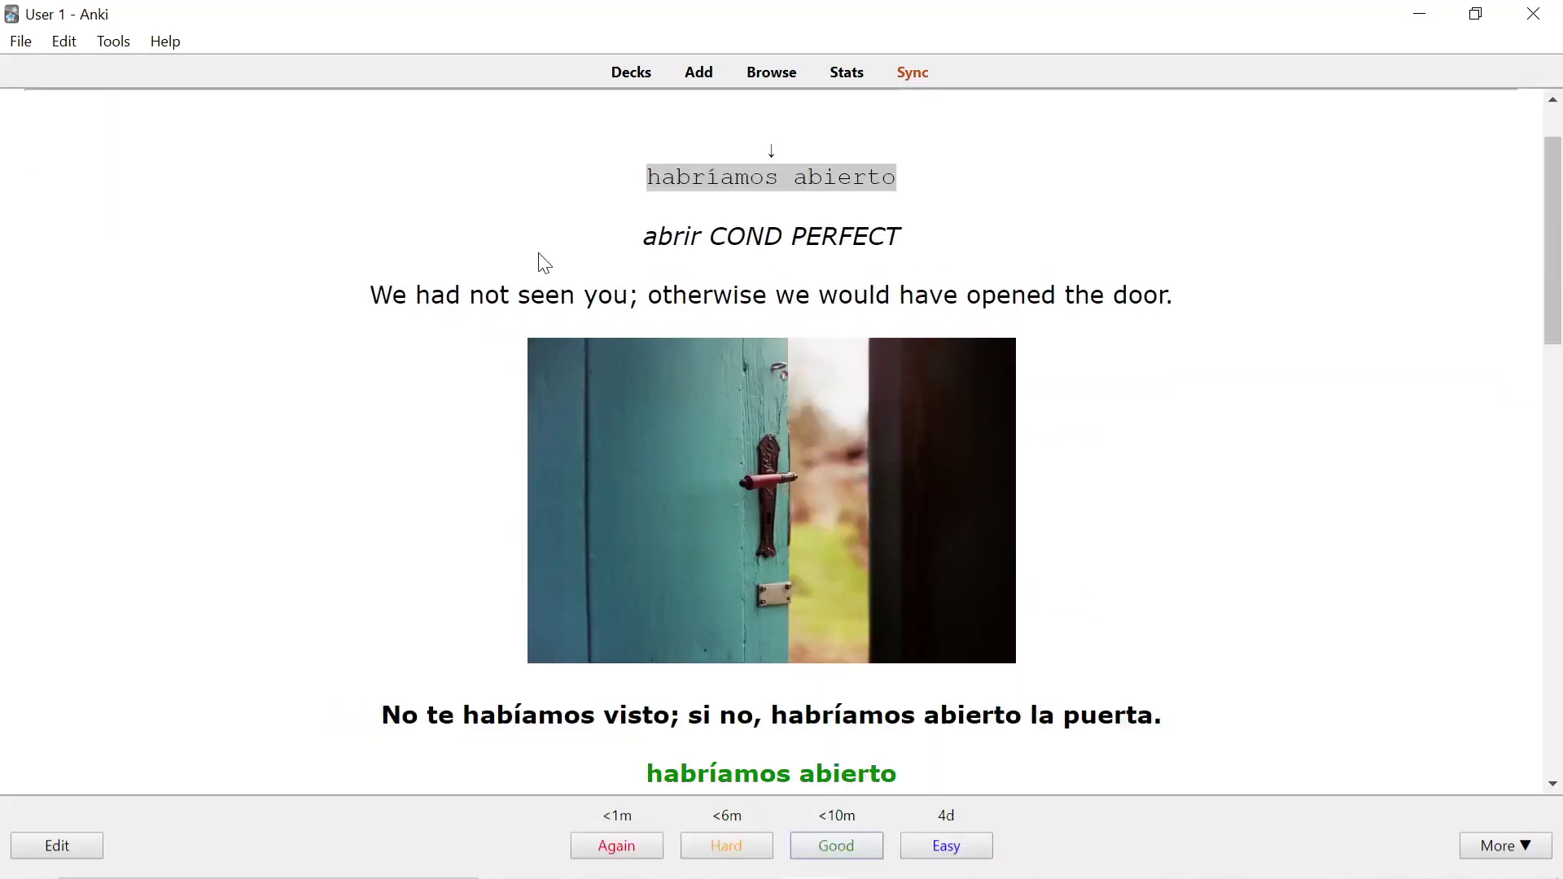
key(space)
key(Return)
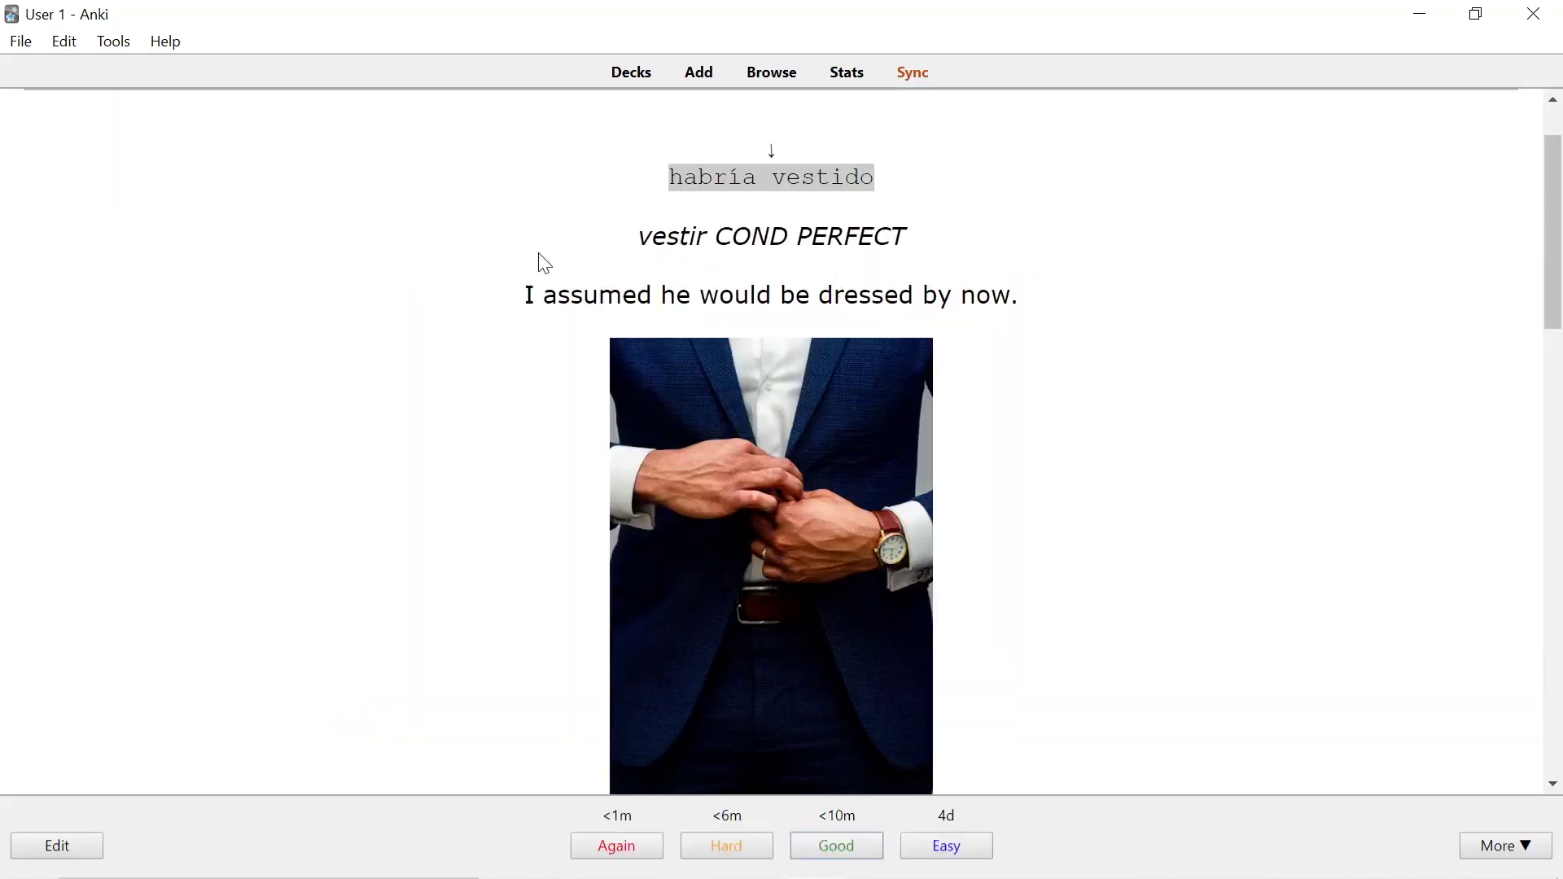
Rate the vestir card Good, advance to the Spanish-to-English imprimir card and reveal its answer to review the translation.
key(space)
key(Return)
key(space)
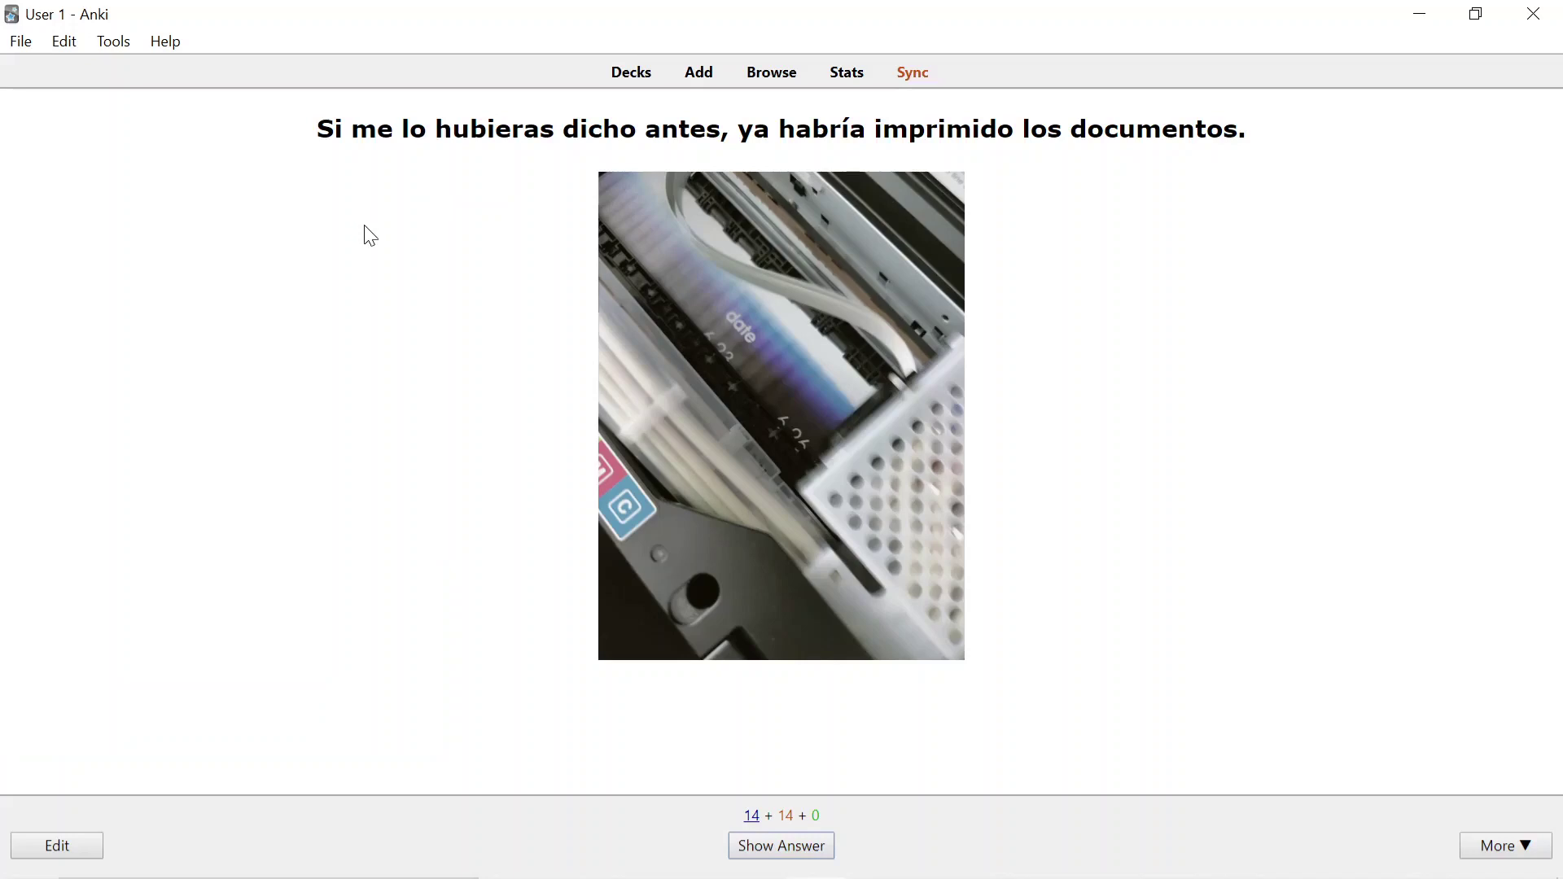
key(space)
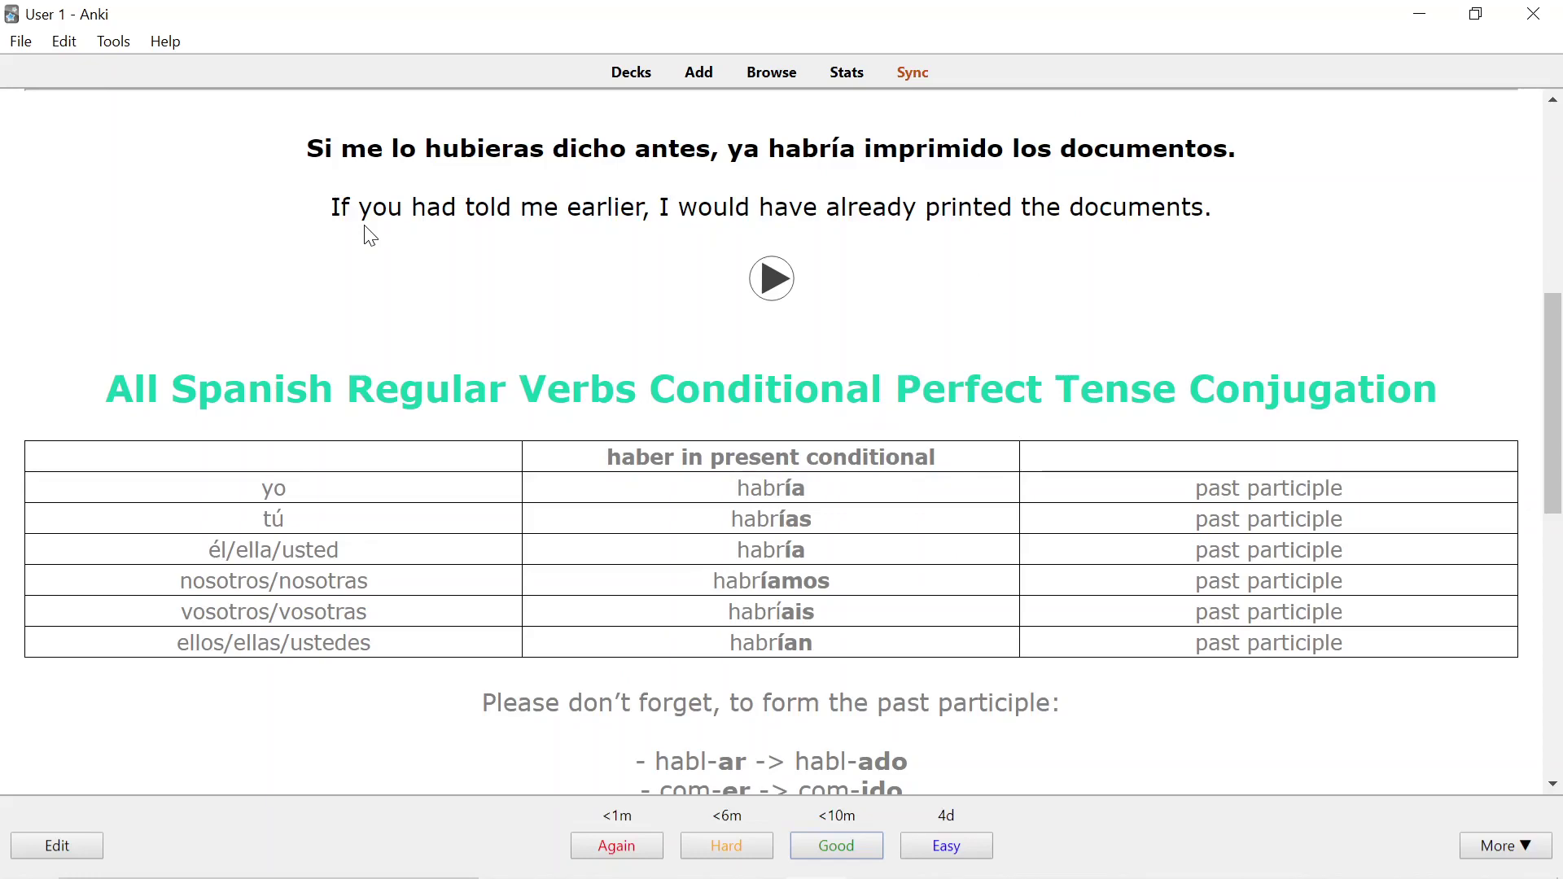
scroll(370, 236, up, 6)
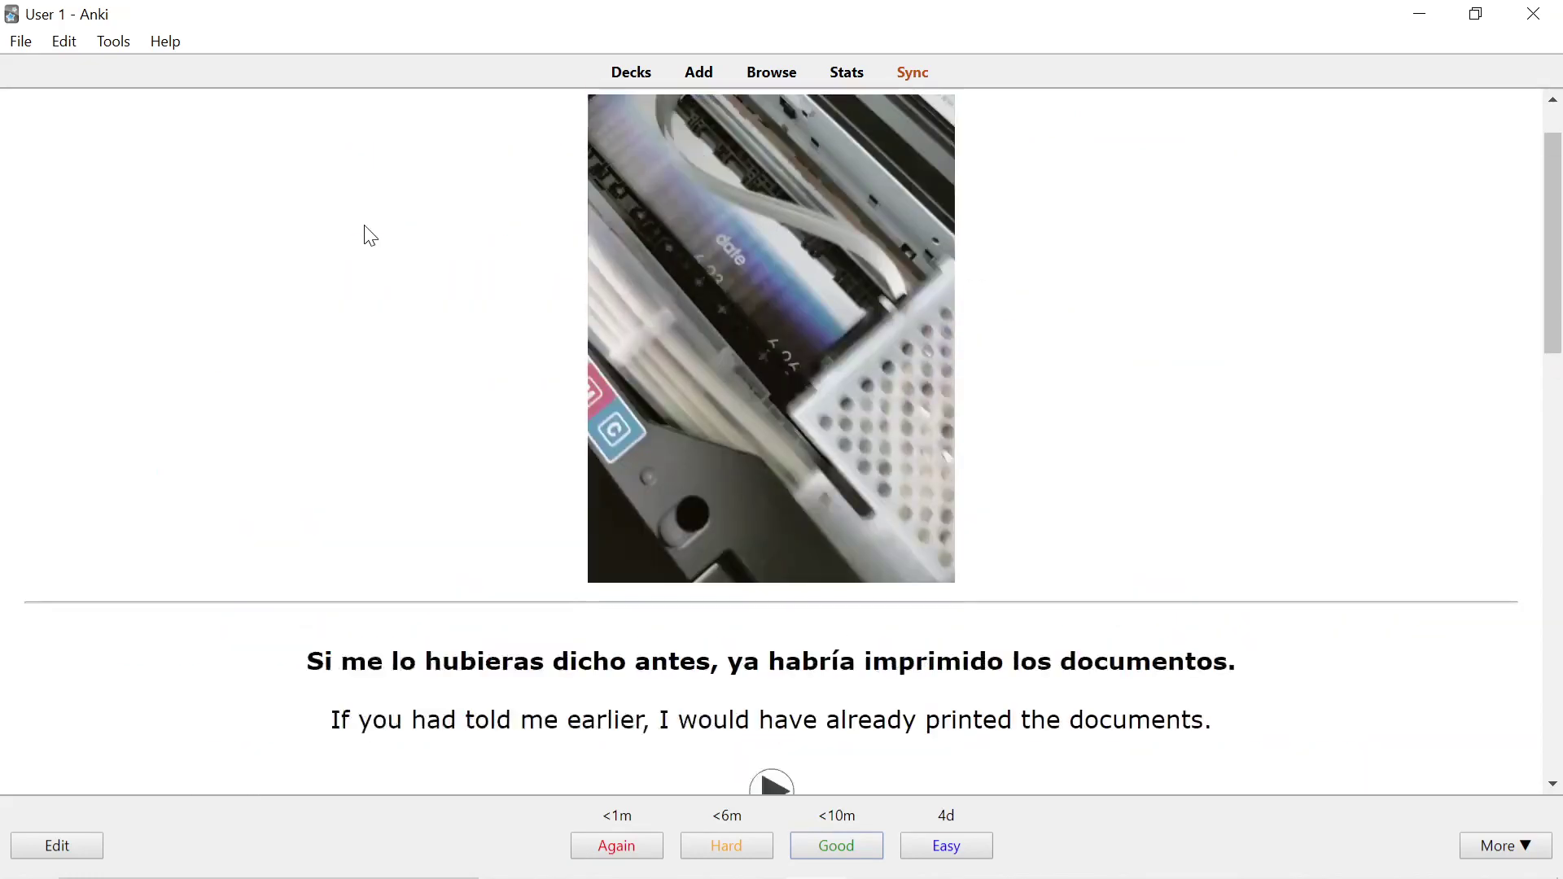
Rate the imprimir card Good and continue revealing and rating the Spanish-to-English cards Good until the English-to-Spanish imprimir card.
key(space)
key(space)
key(space)
key(space)
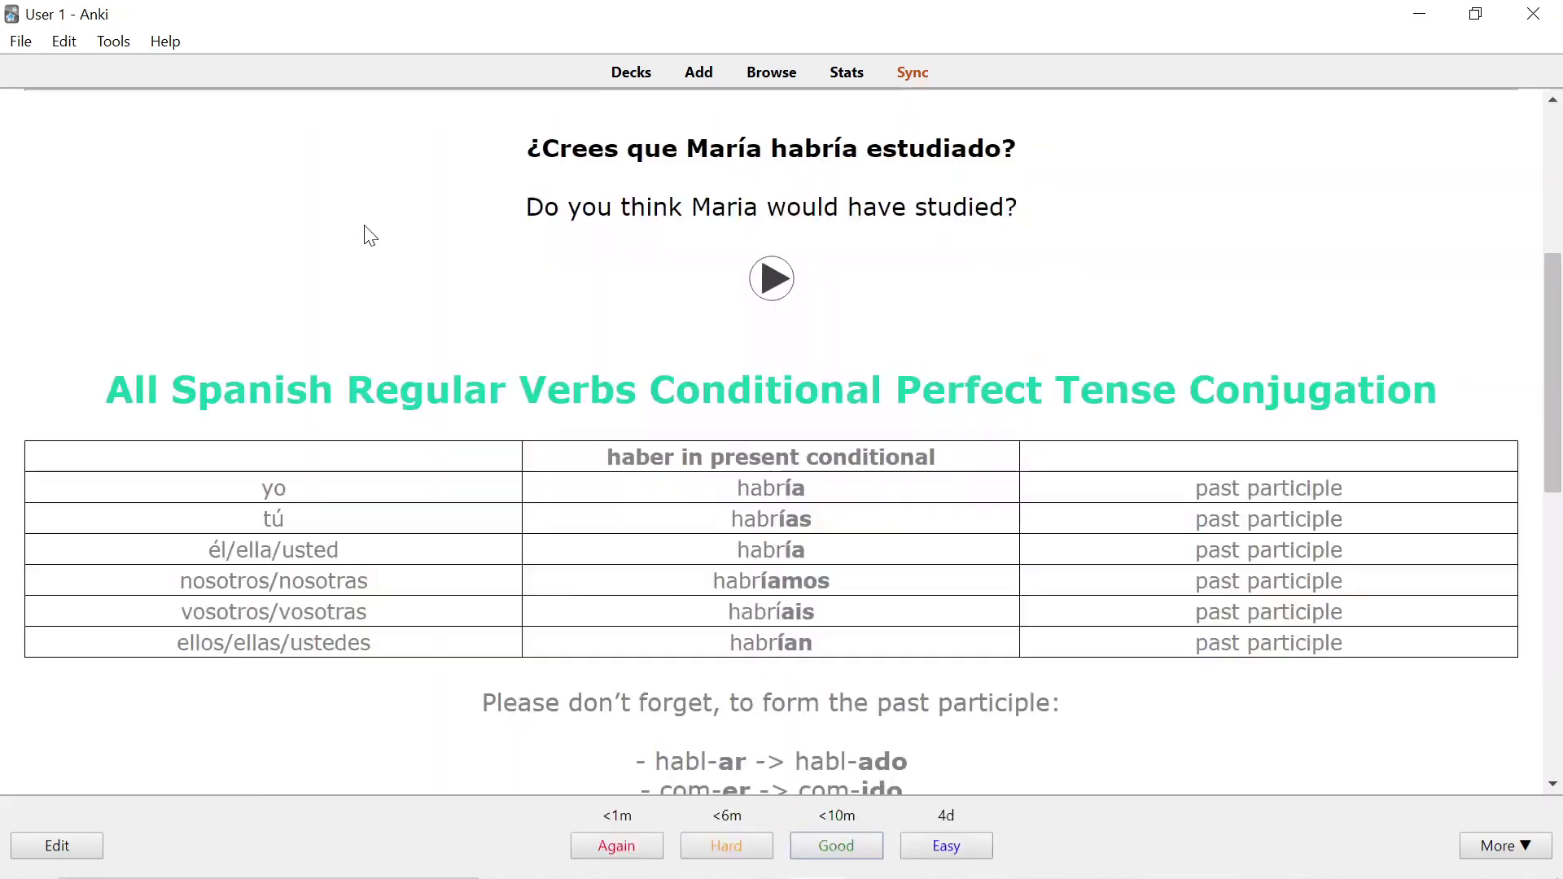
key(space)
key(space)
key(space)
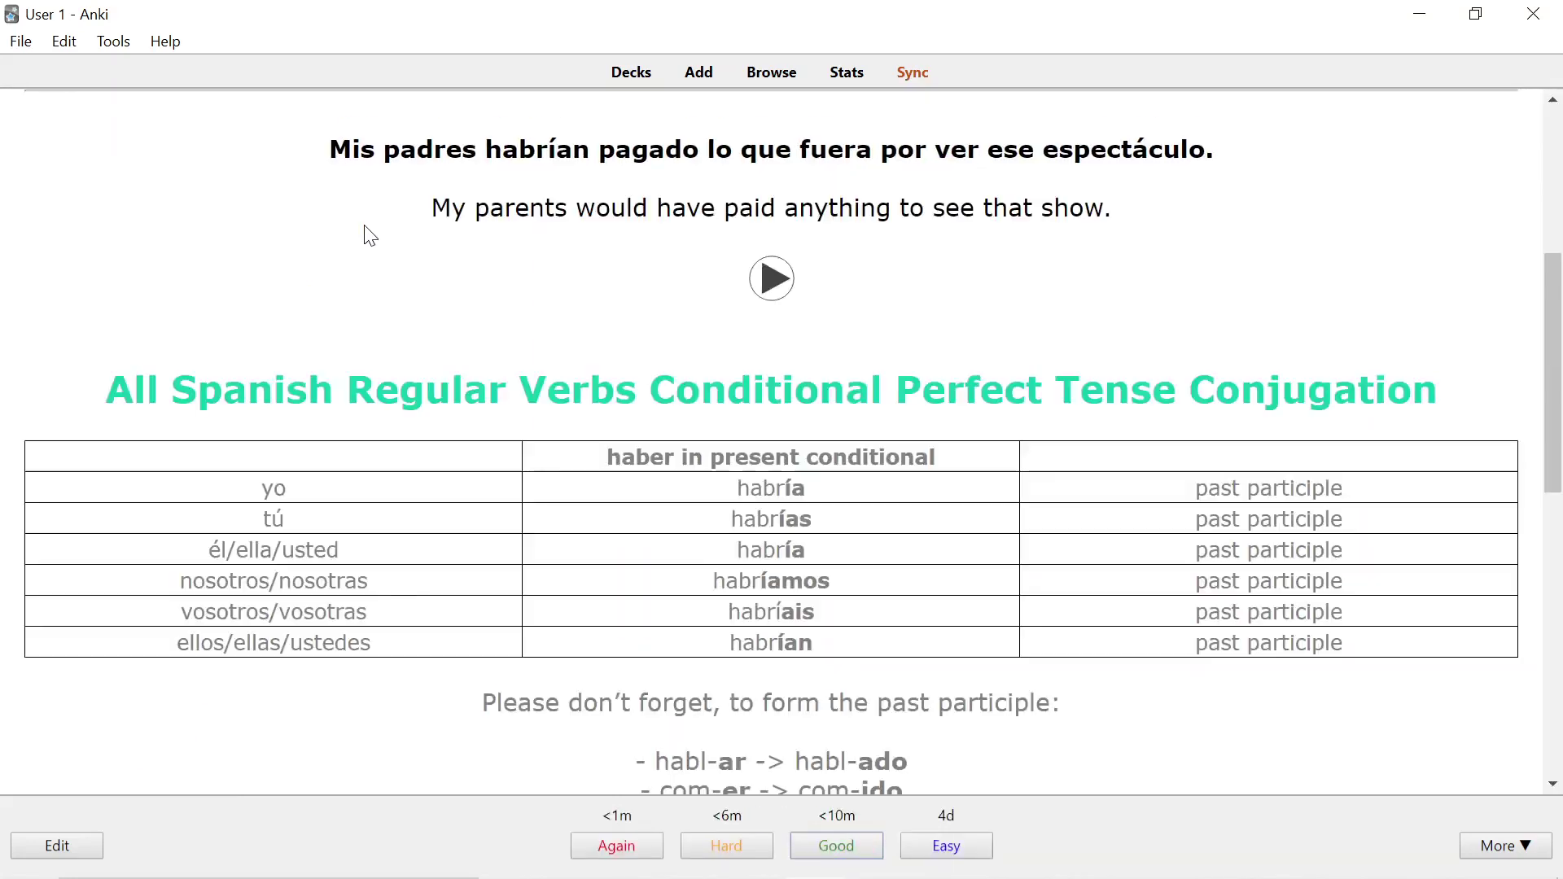
key(space)
key(space)
key(space)
key(space)
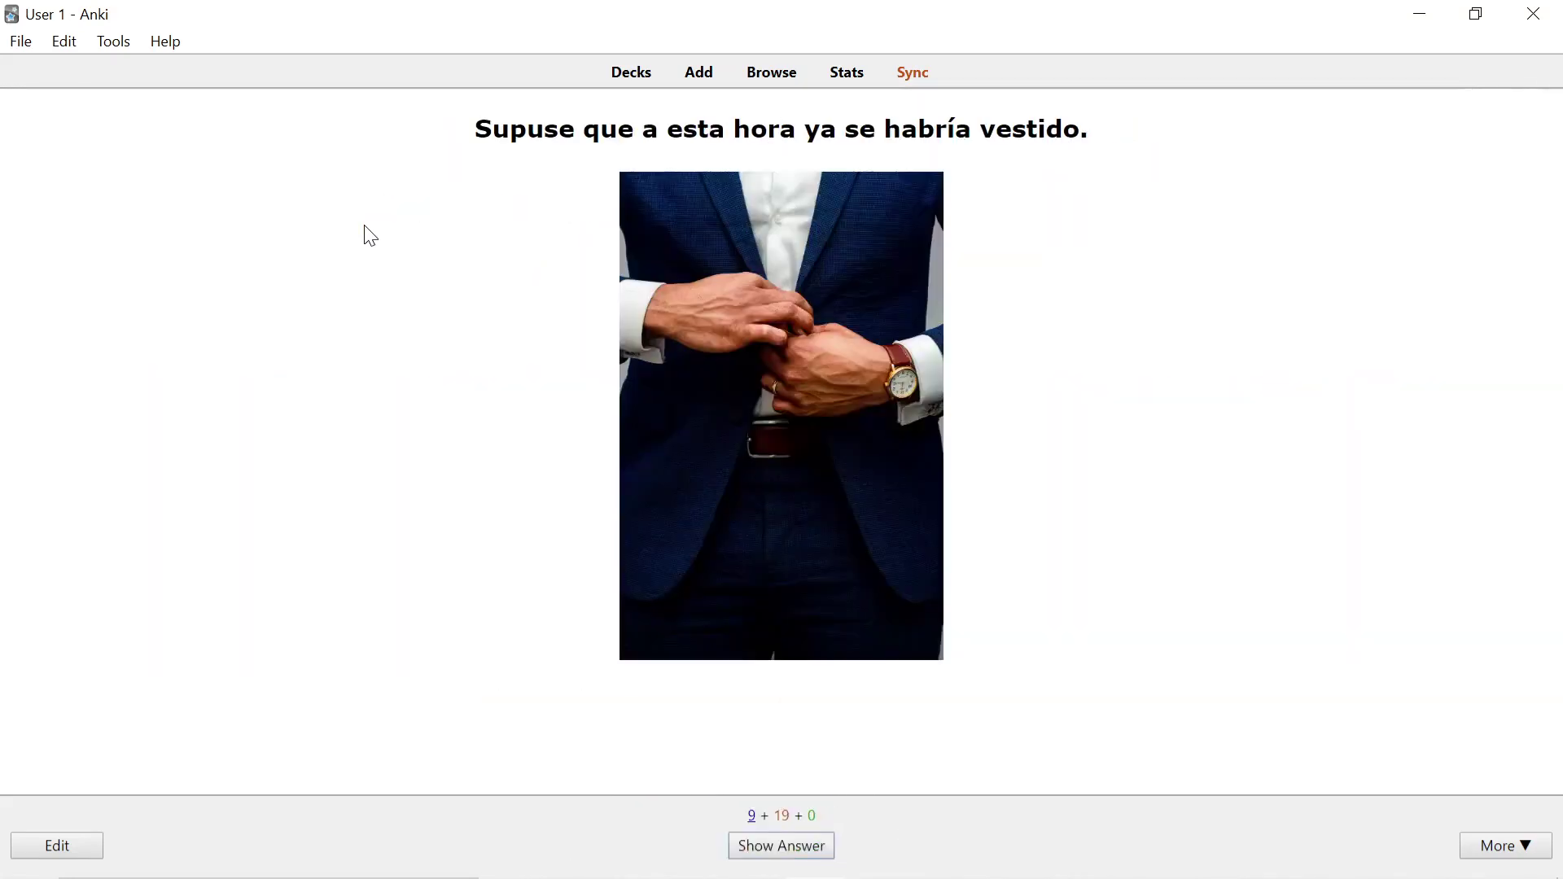
key(space)
key(space)
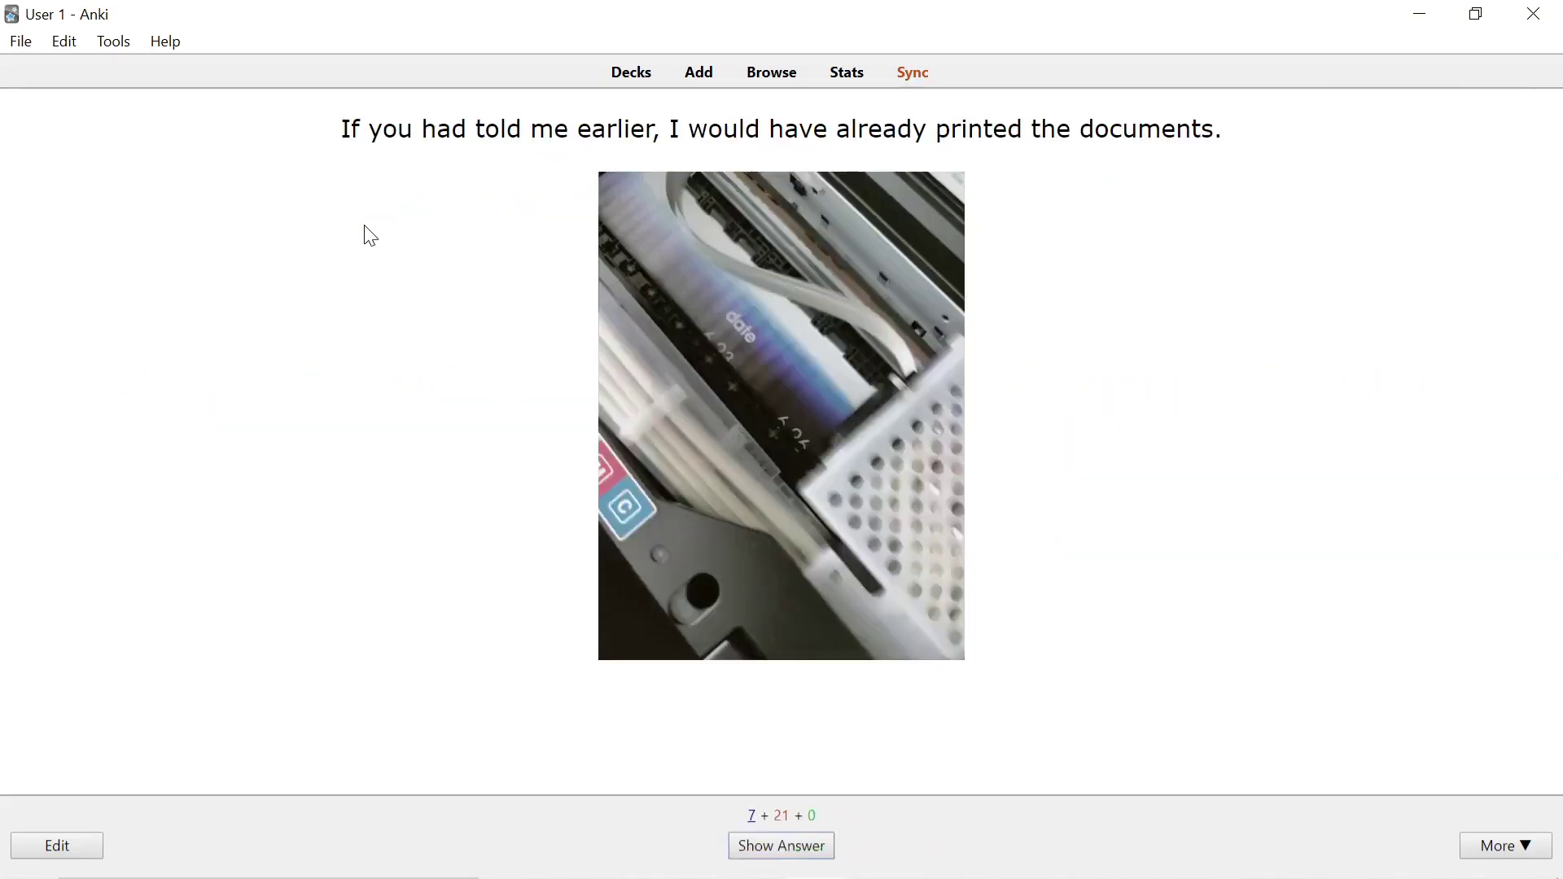
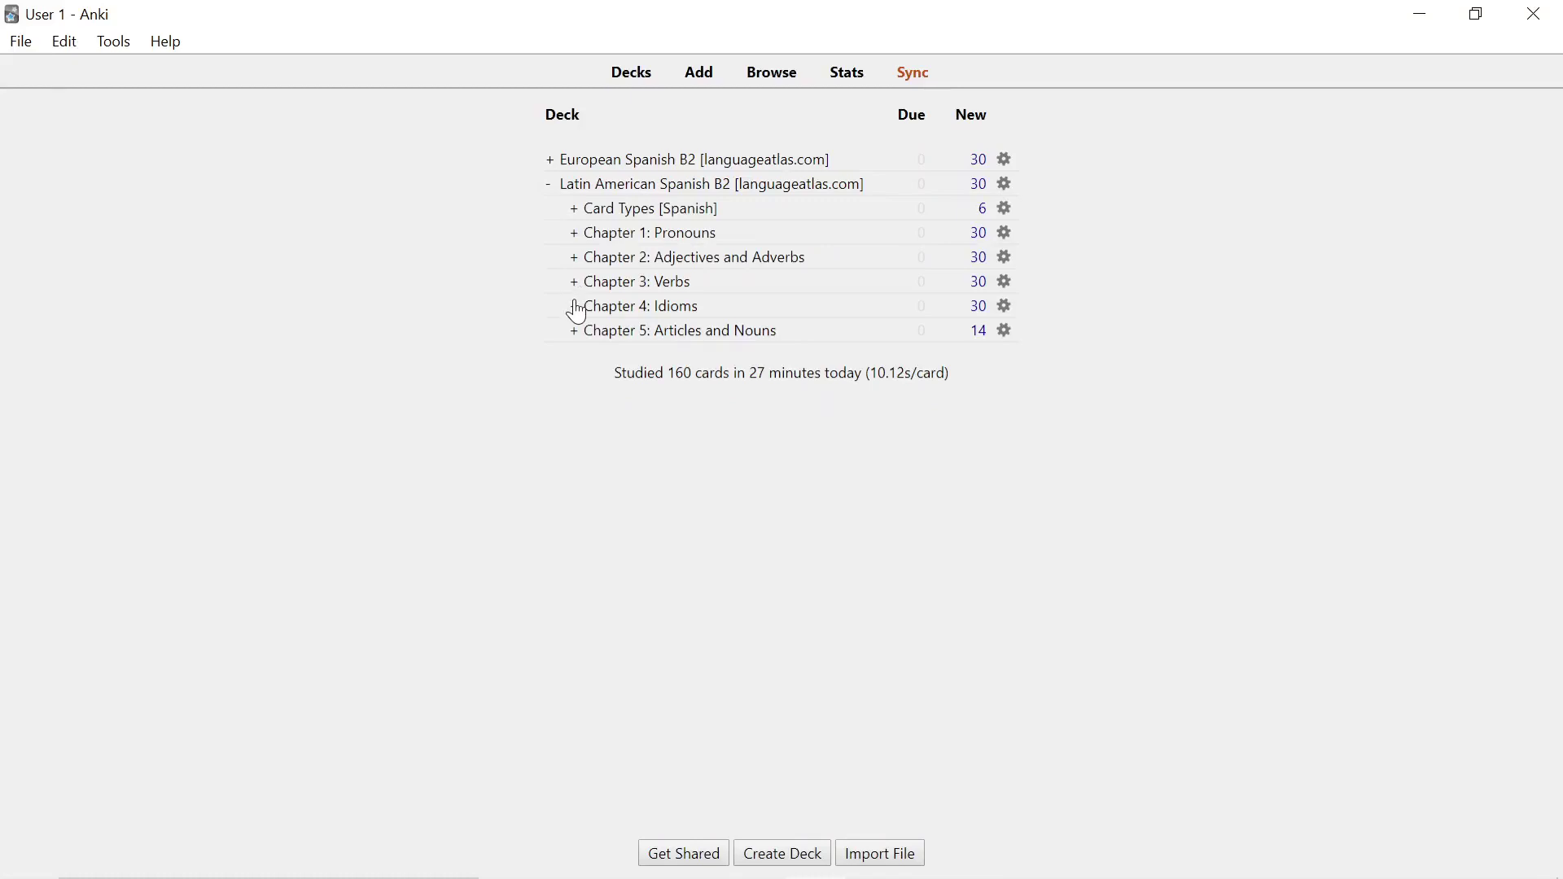
Expand Chapter 5 and Chapter 2 of the Latin American deck and start studying "Not at all in Spanish = Nada/Nada de".
click(576, 332)
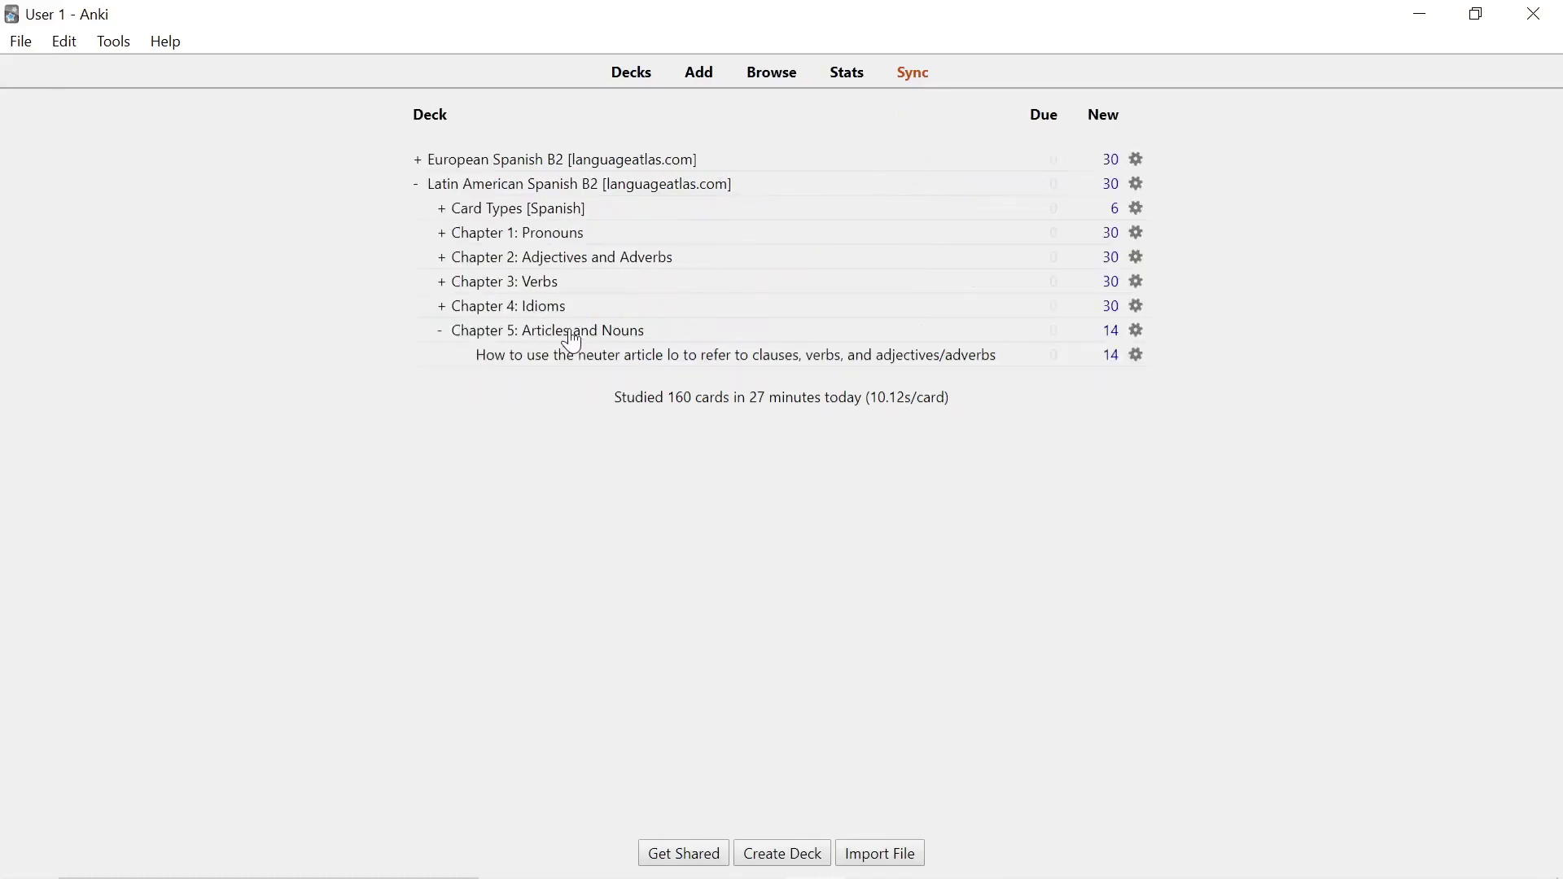
click(442, 260)
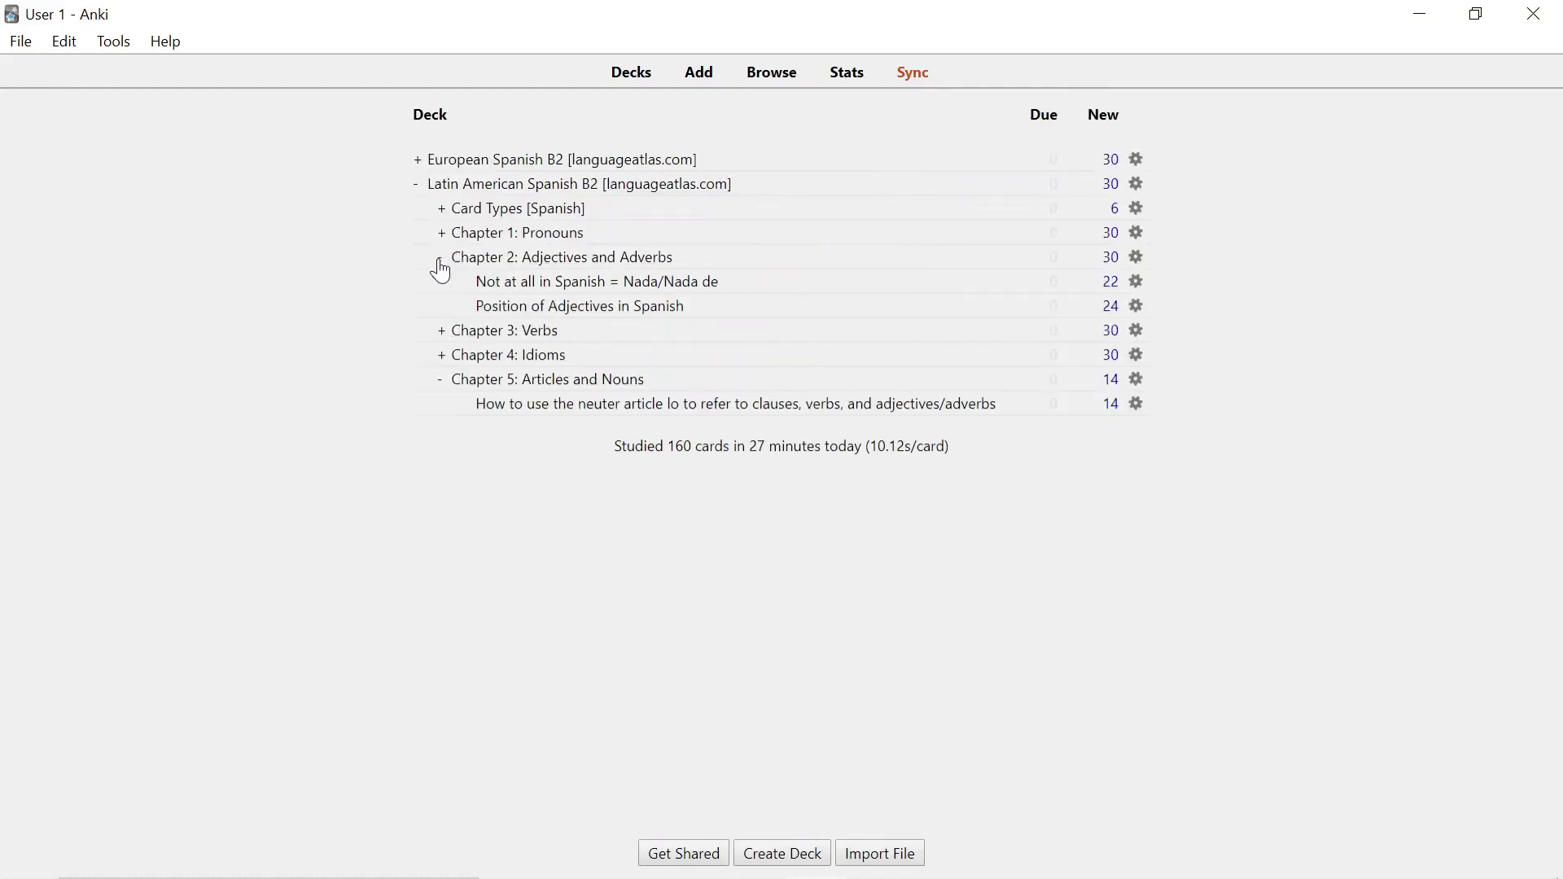
click(499, 284)
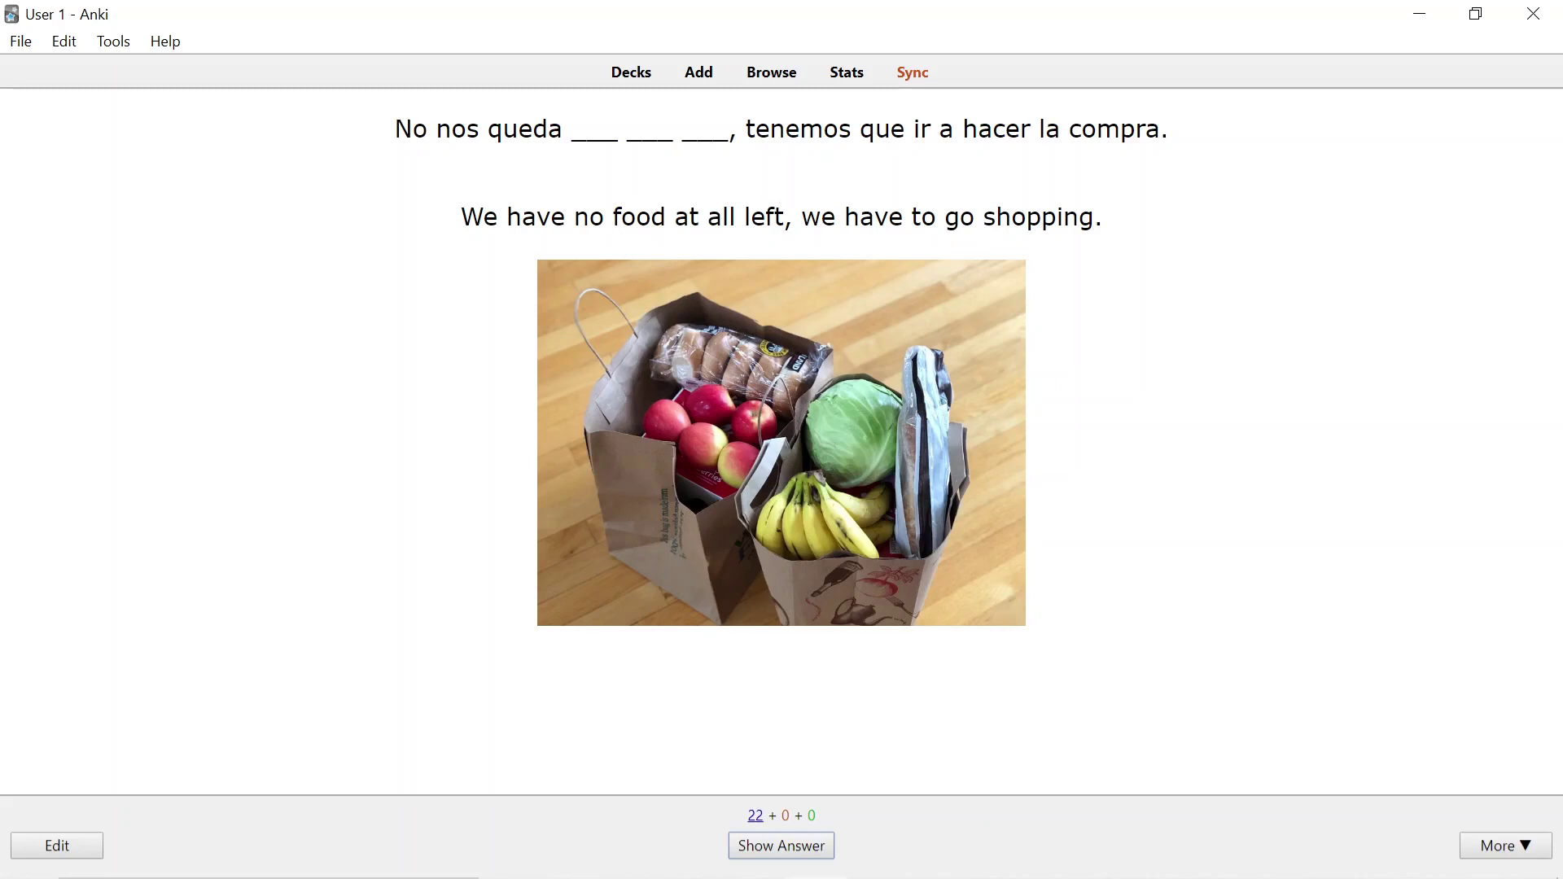
Point out the blanks in the "No nos queda" card, reveal its answer and play the sentence audio.
drag(564, 130, 676, 156)
click(679, 162)
key(space)
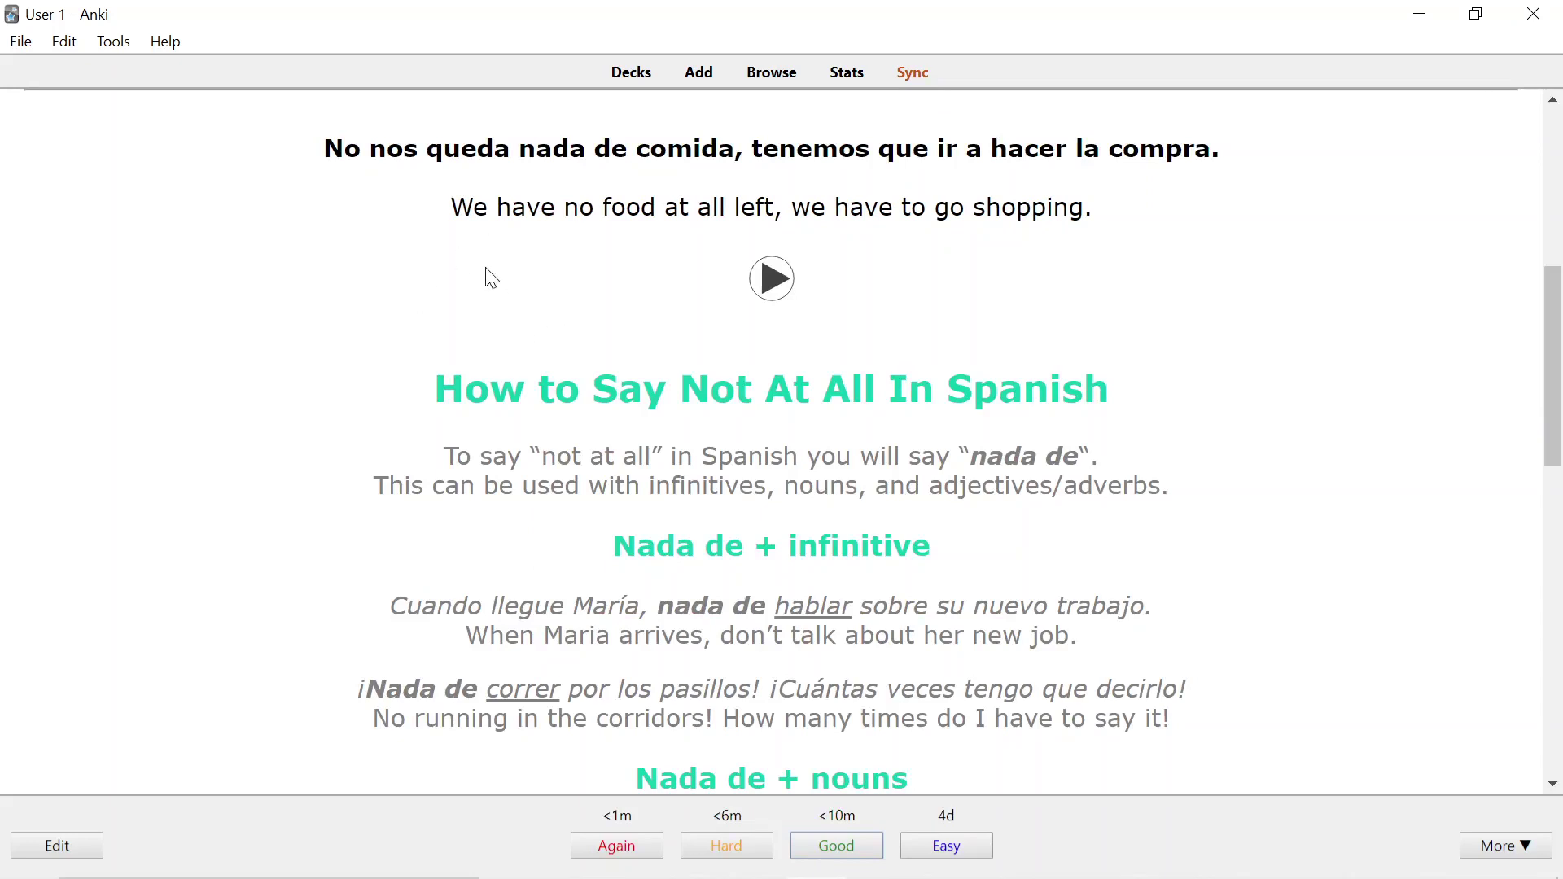
click(775, 279)
scroll(525, 527, down, 1)
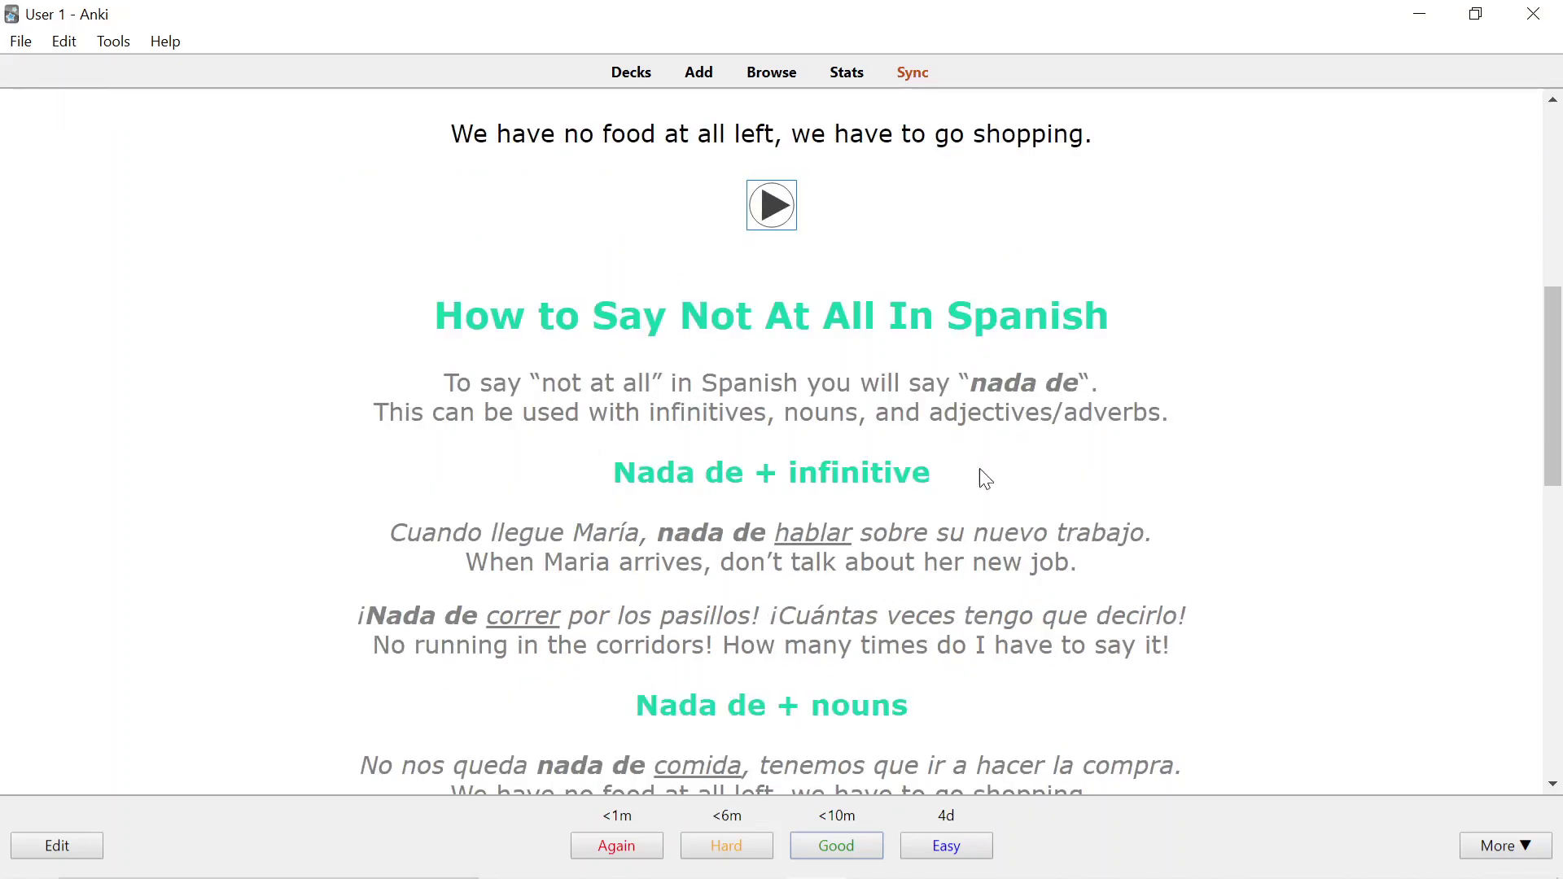
Compare the "No nos queda" blanks with the phrase "nada de" in the full answer, and rate the card Good.
scroll(541, 481, up, 2)
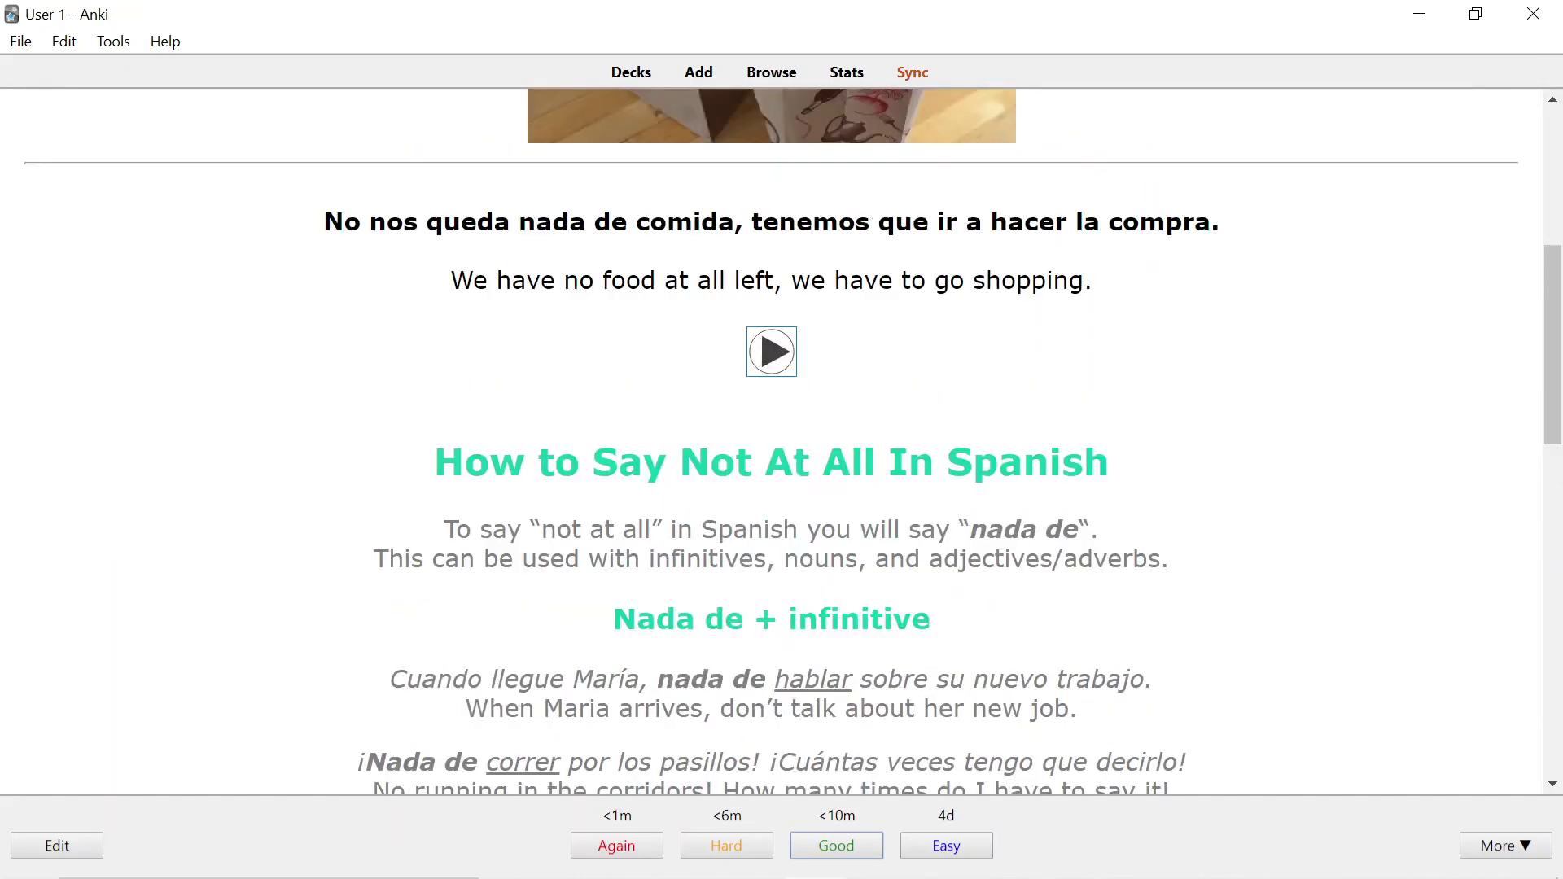
scroll(612, 545, up, 6)
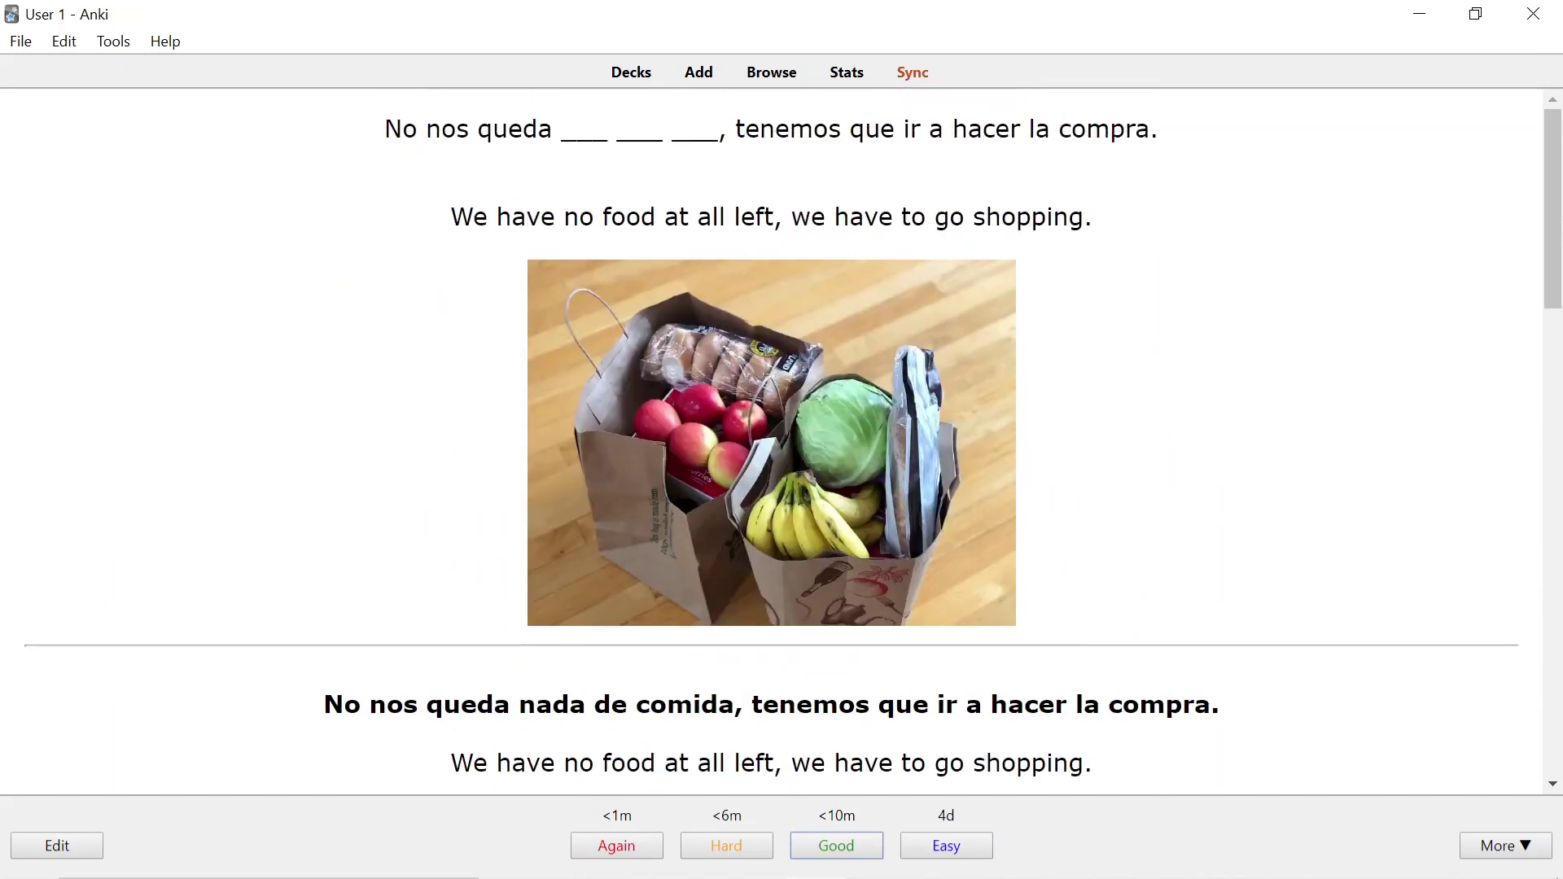
drag(519, 705, 626, 705)
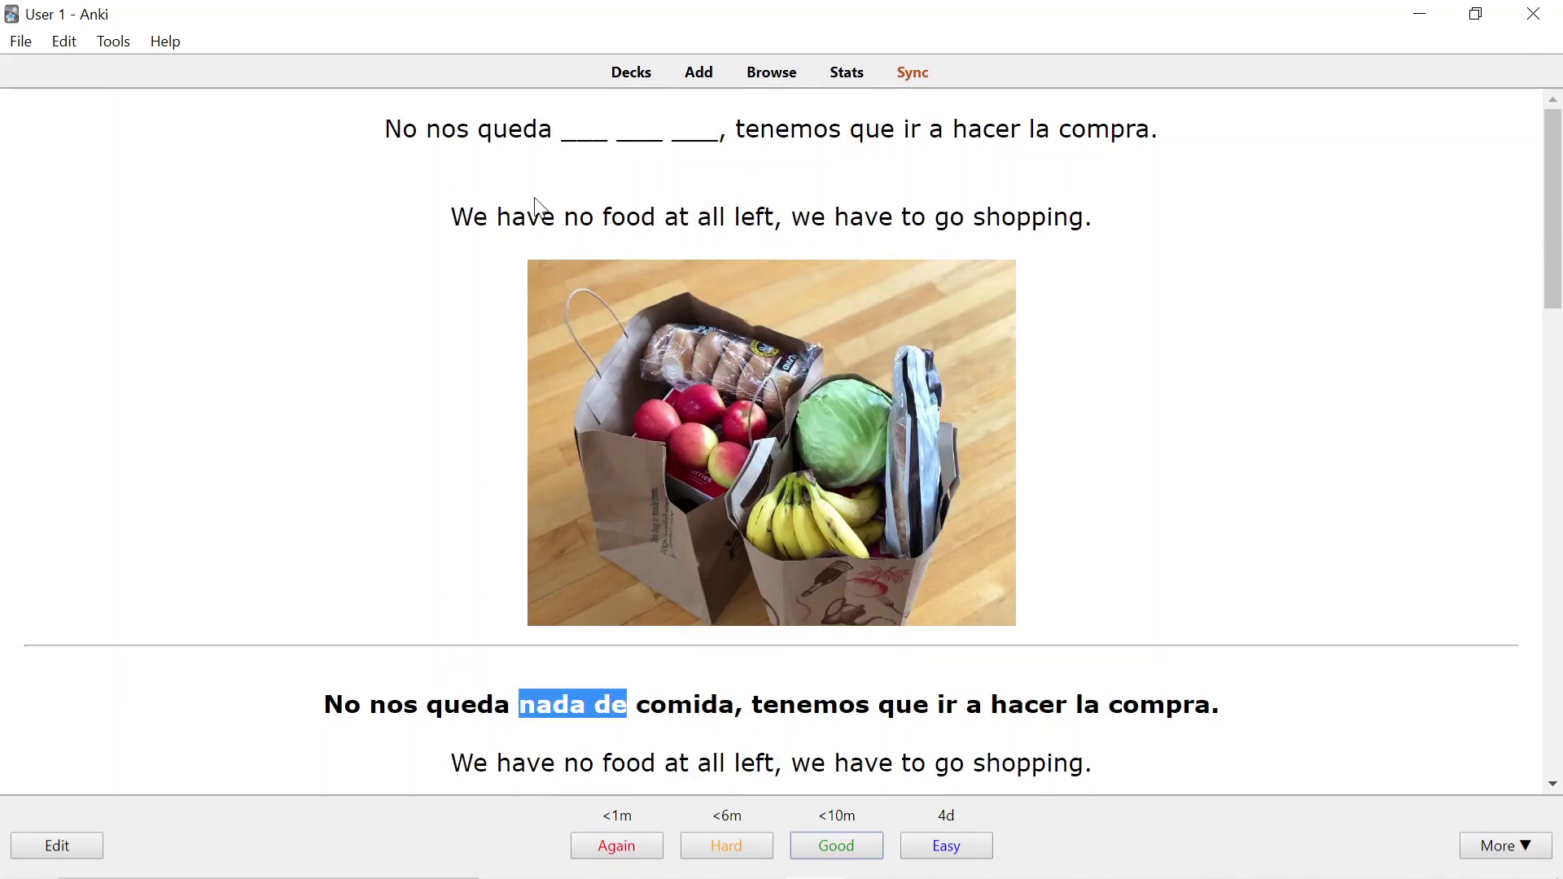
click(527, 315)
scroll(528, 315, down, 3)
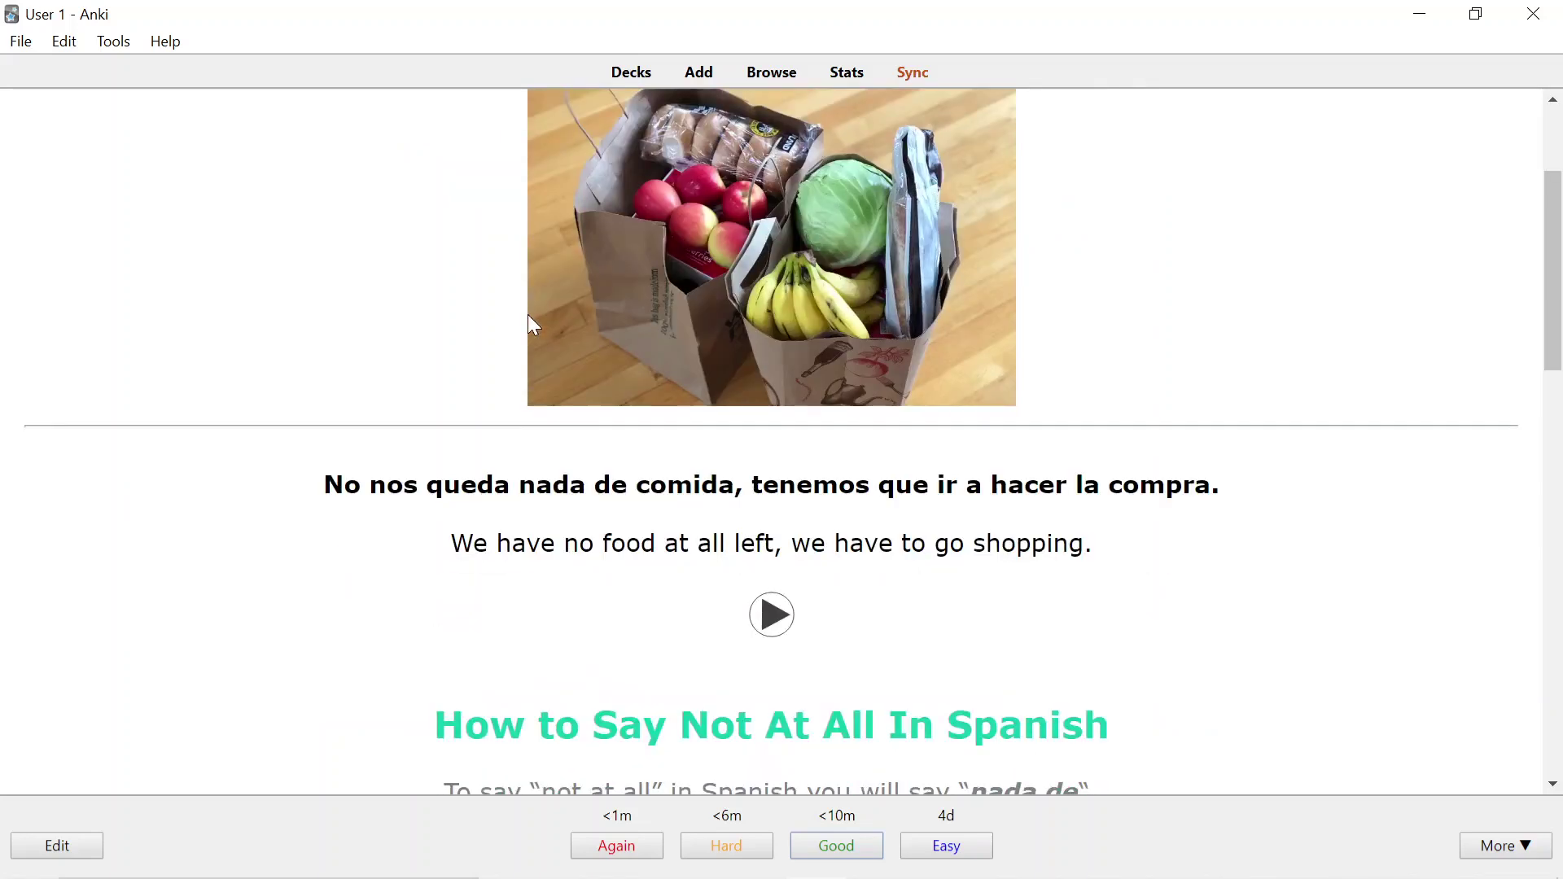
scroll(513, 268, up, 3)
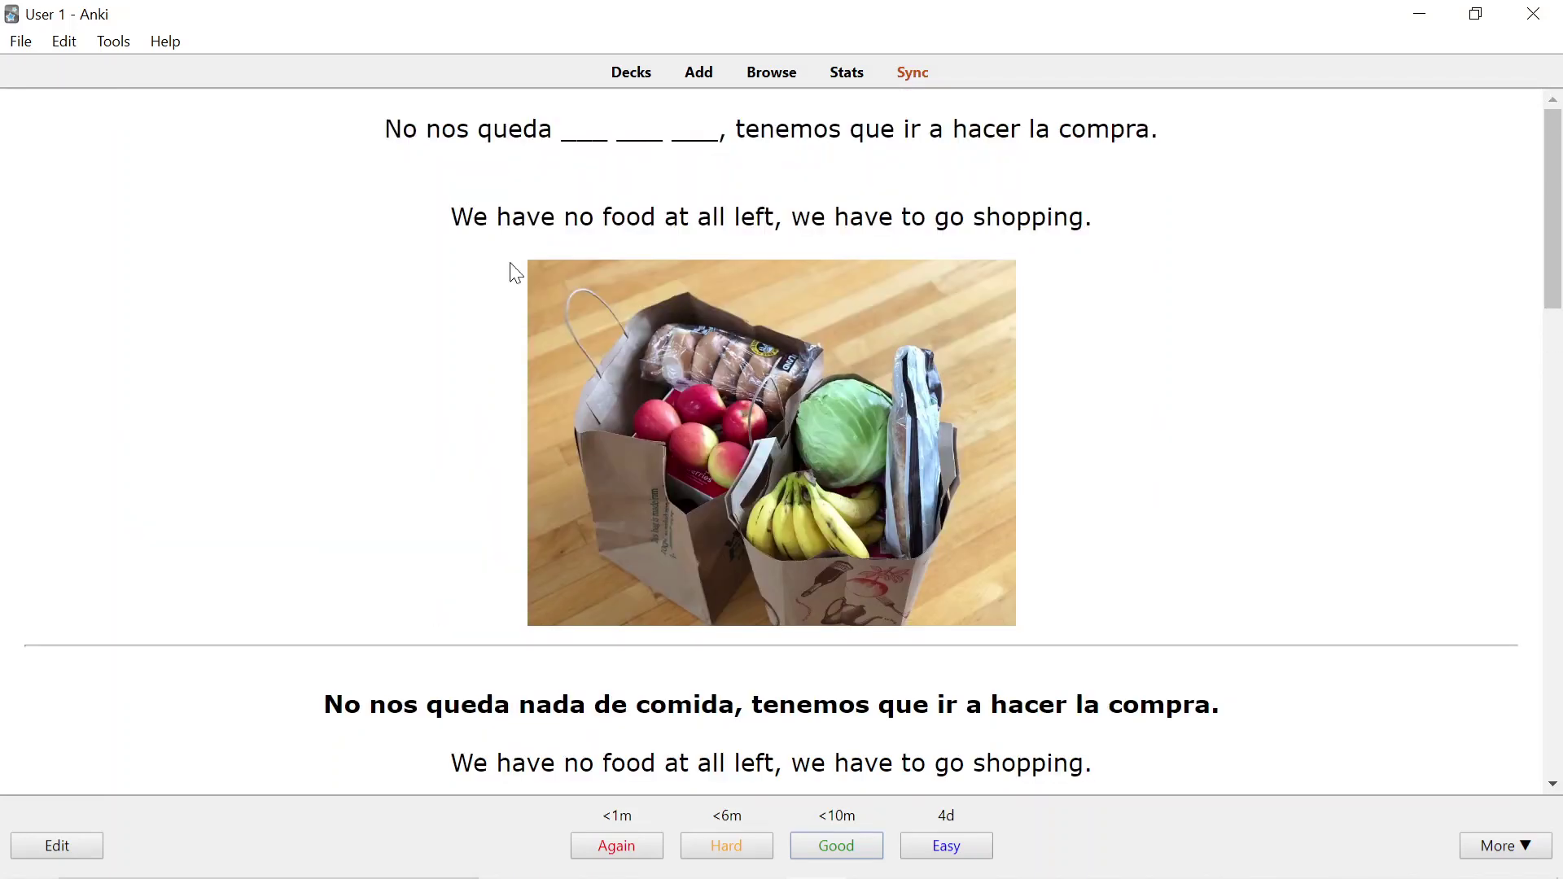
key(space)
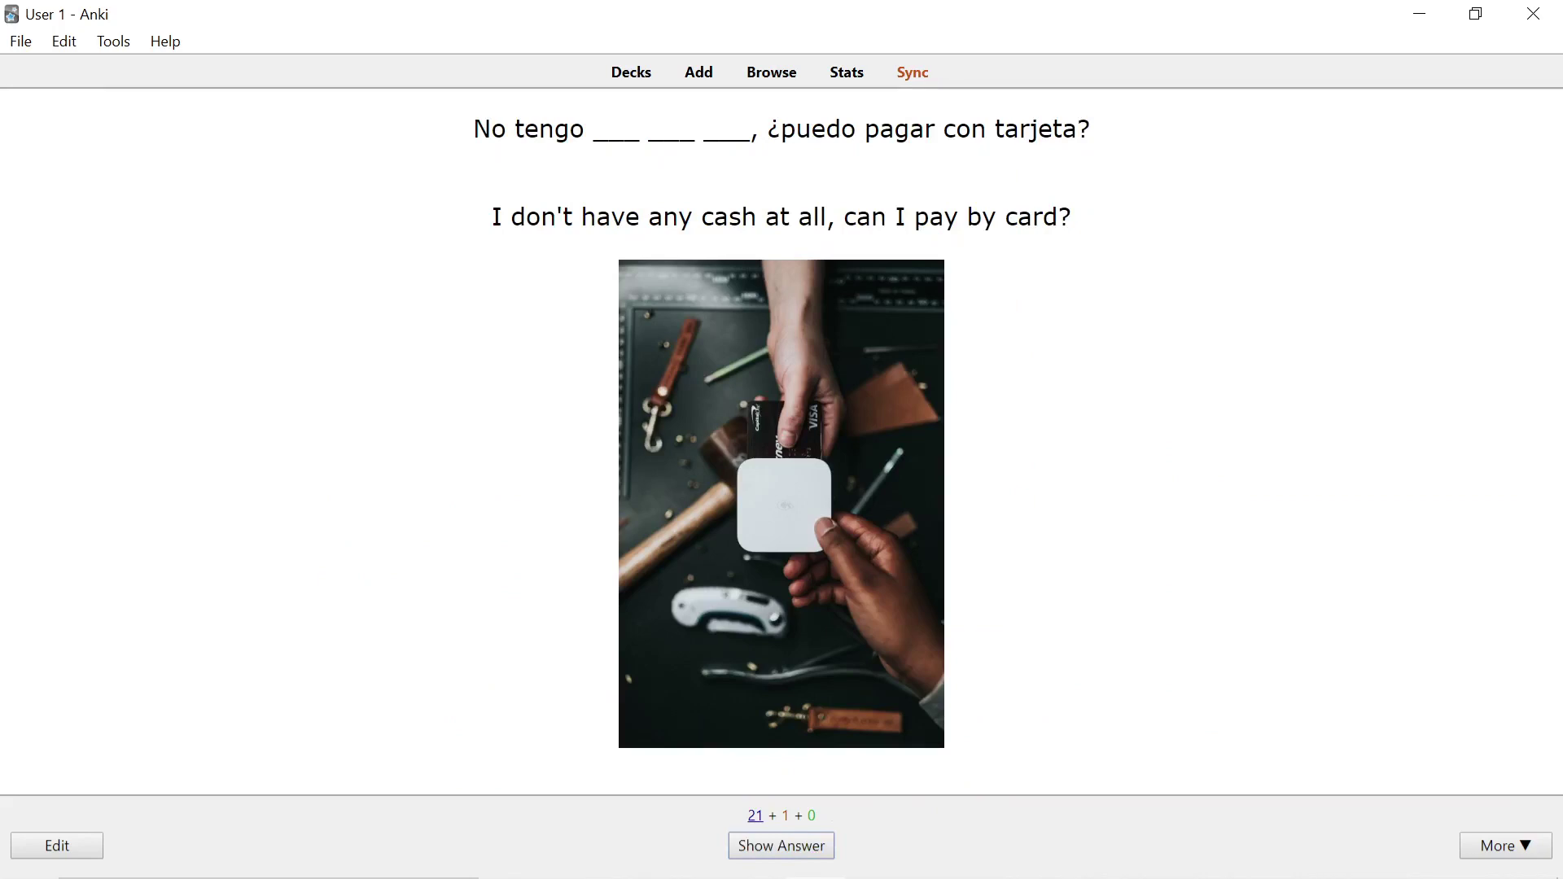
Reveal the answer of the "No tengo" card, play its audio and rate the card Good.
key(space)
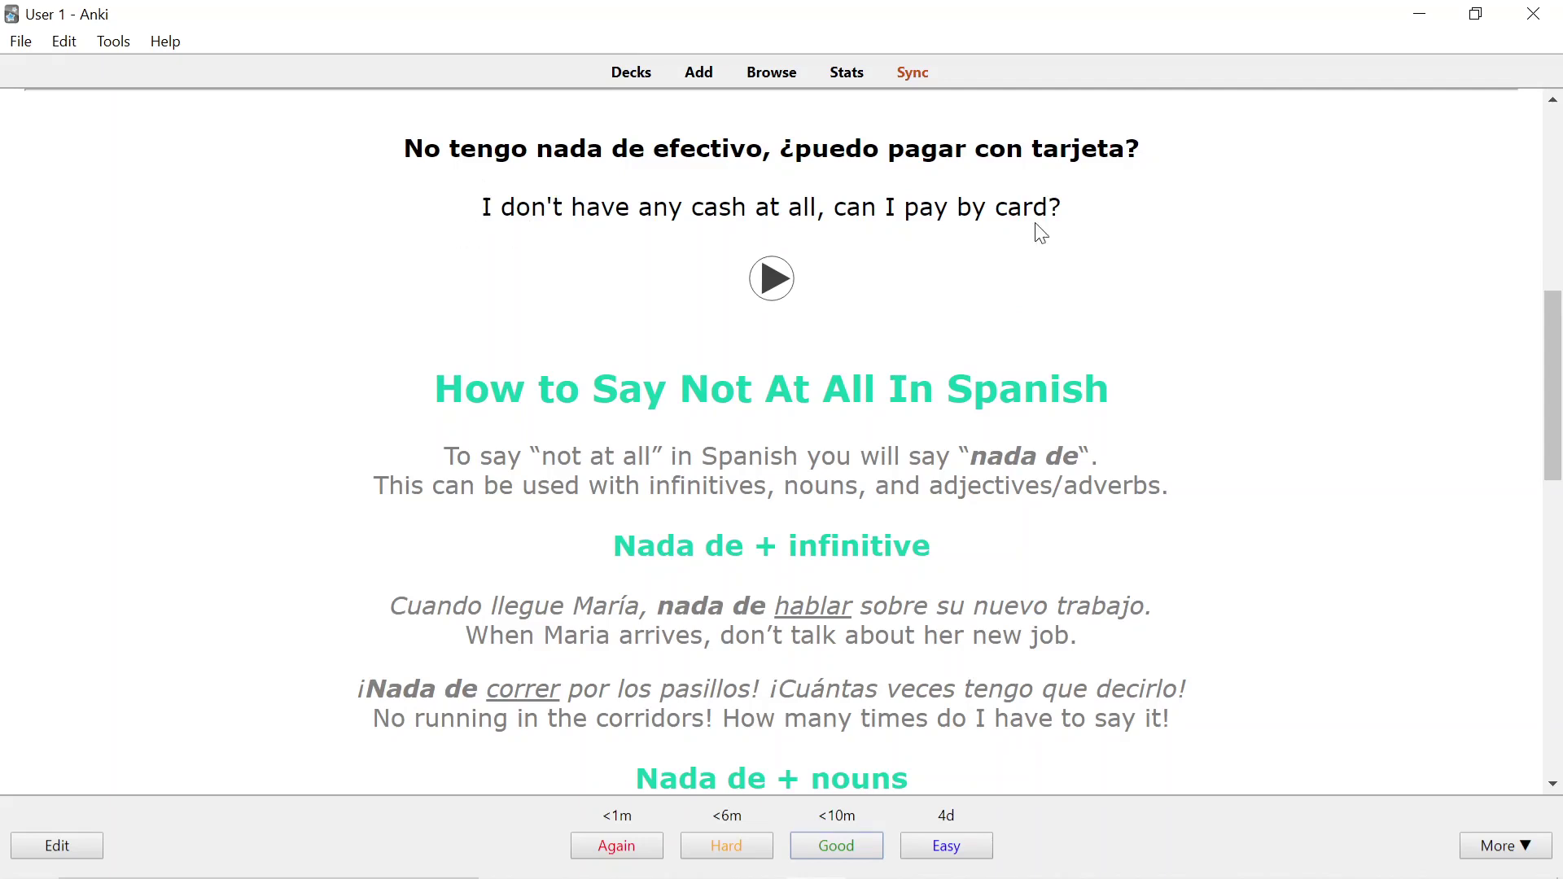
click(776, 280)
key(space)
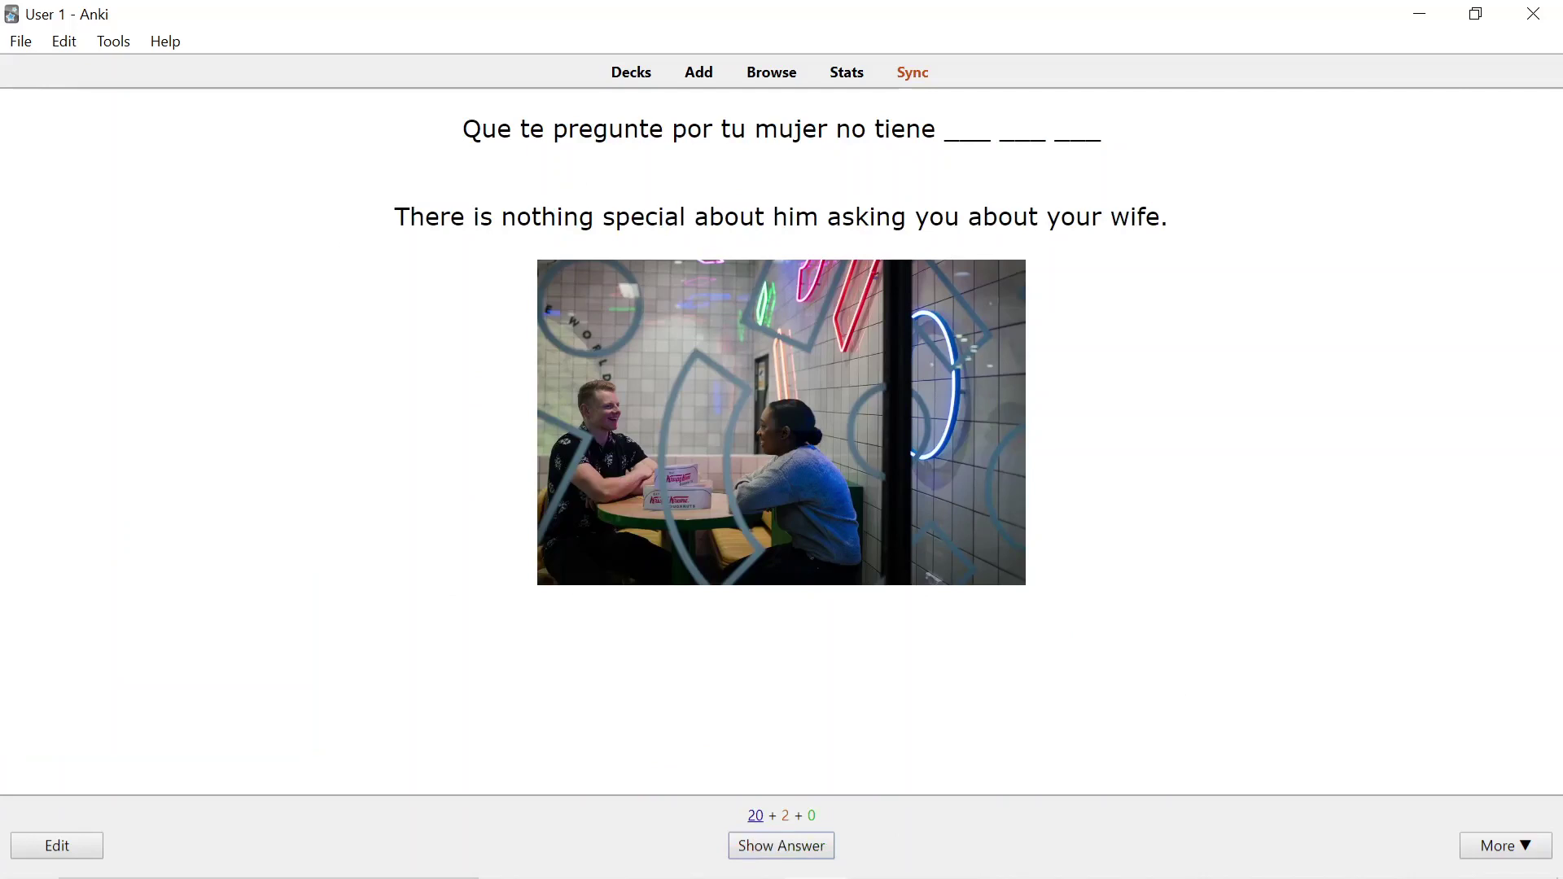
Reveal the "Que te pregunte por tu mujer" card's answer and review its "nada de" grammar explanation against the question.
key(space)
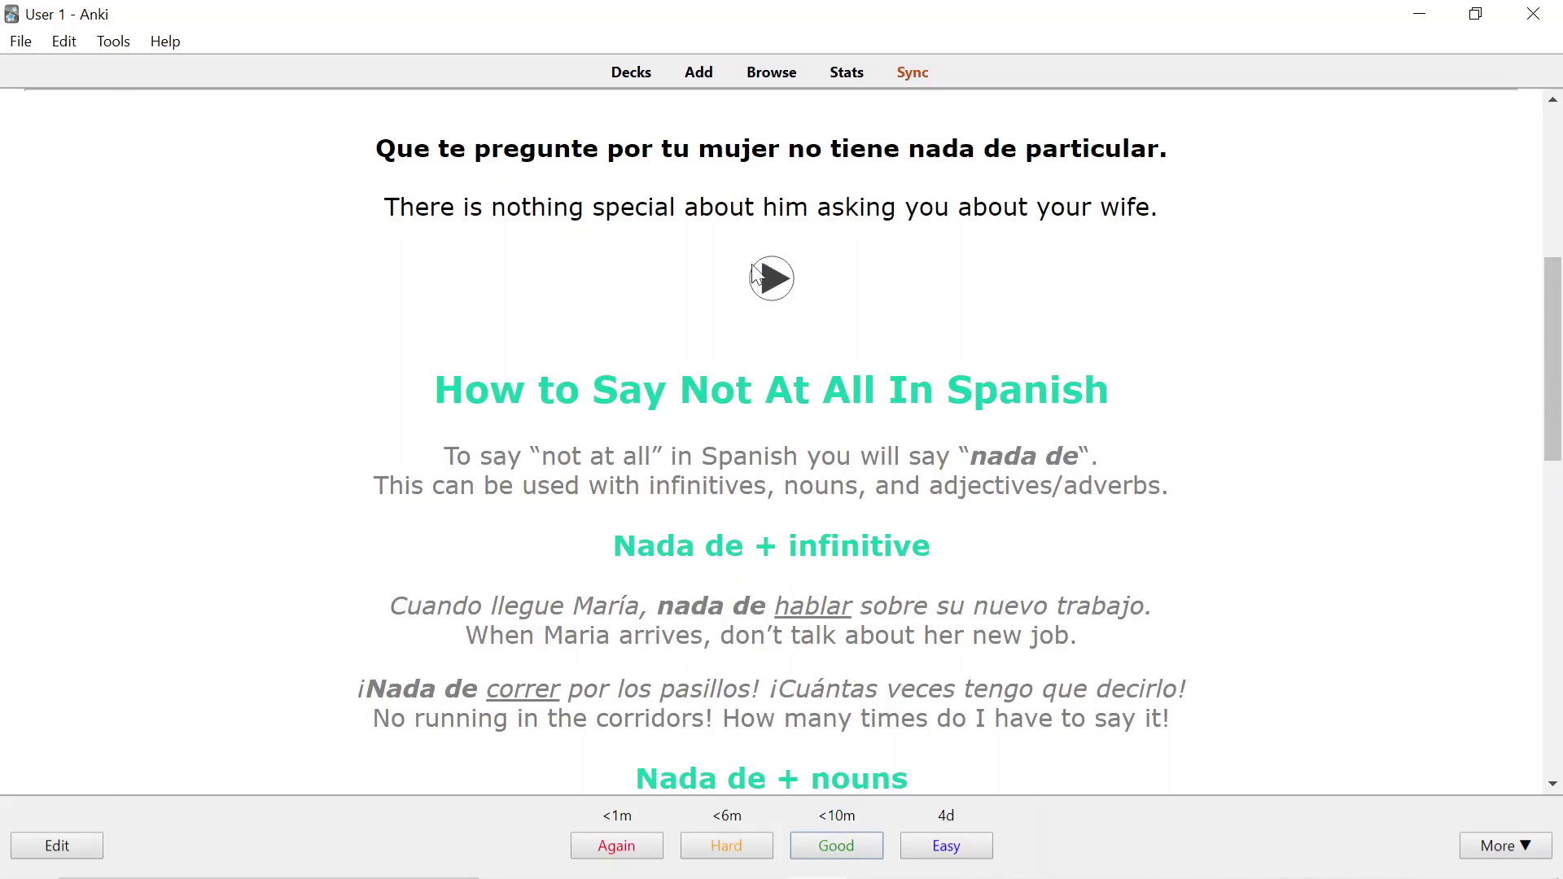
scroll(1012, 600, down, 4)
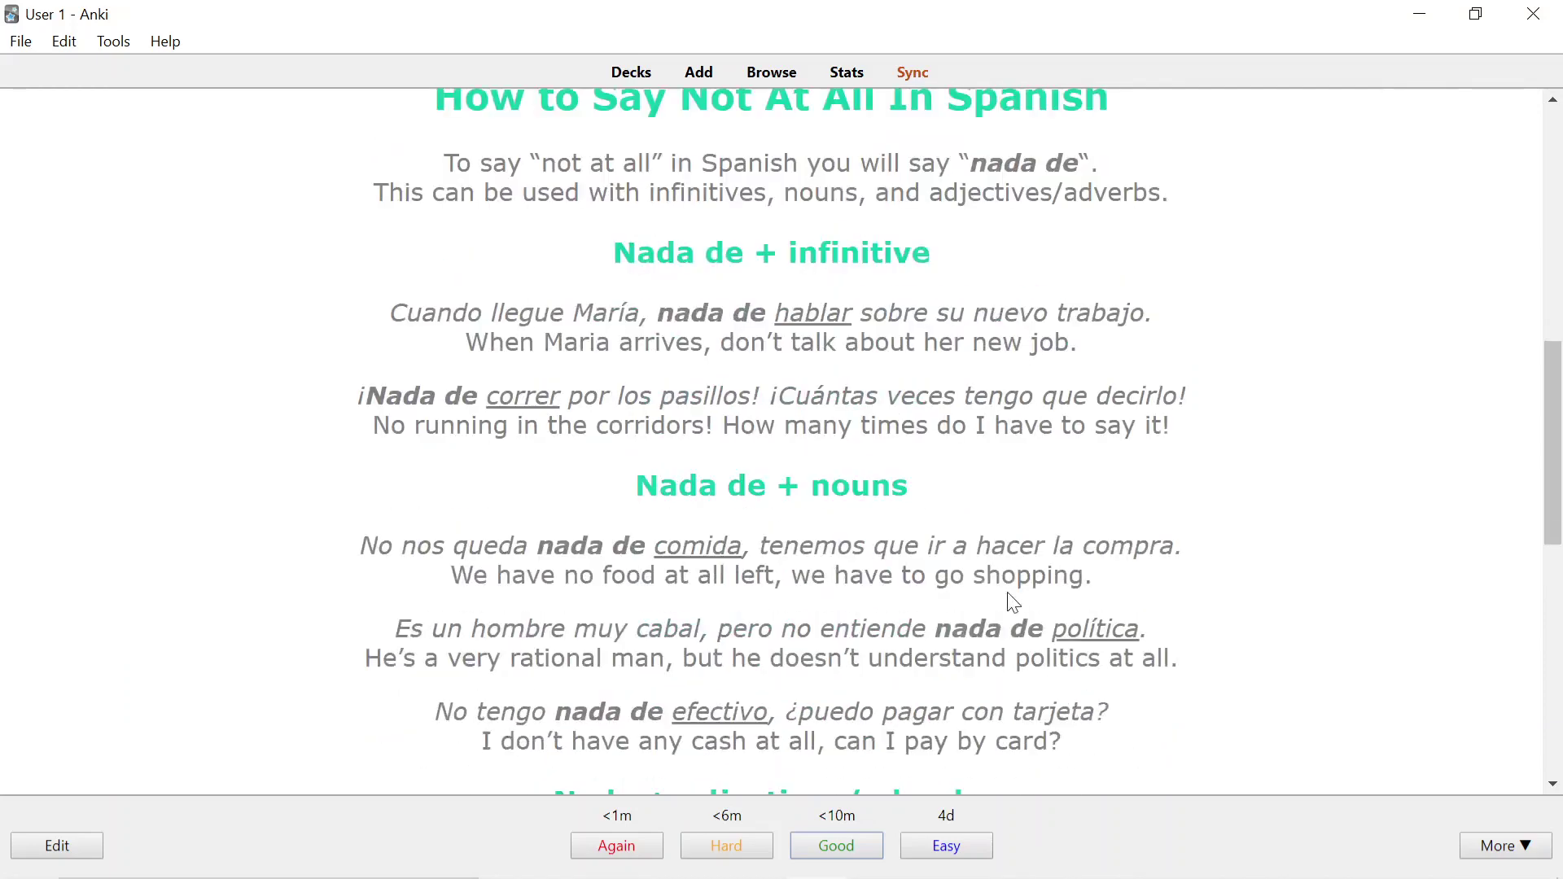
scroll(588, 511, up, 5)
scroll(588, 511, up, 2)
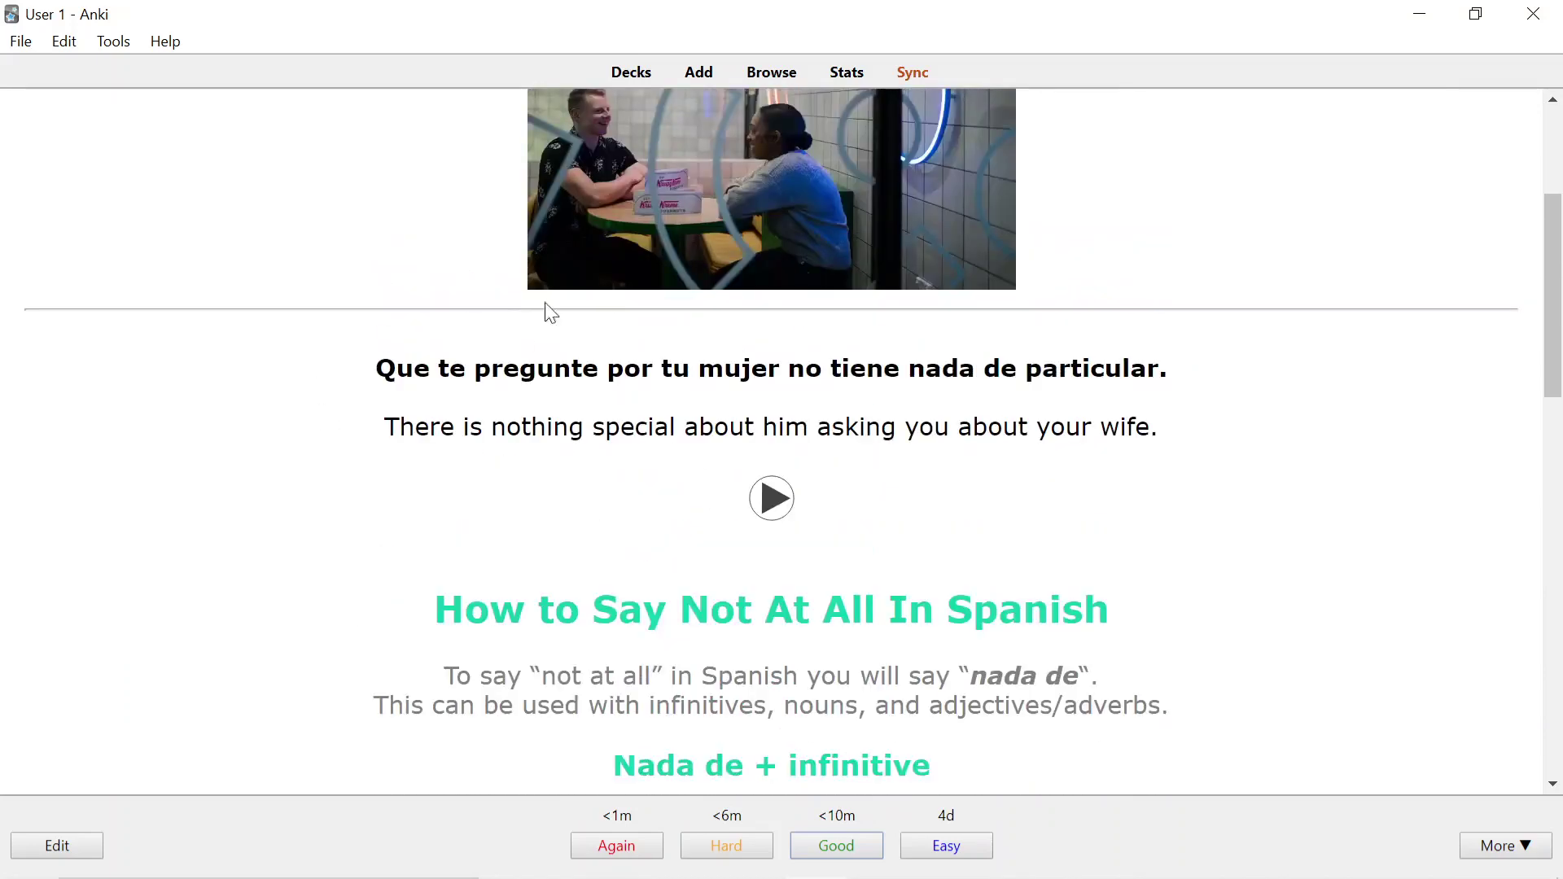
scroll(773, 496, up, 4)
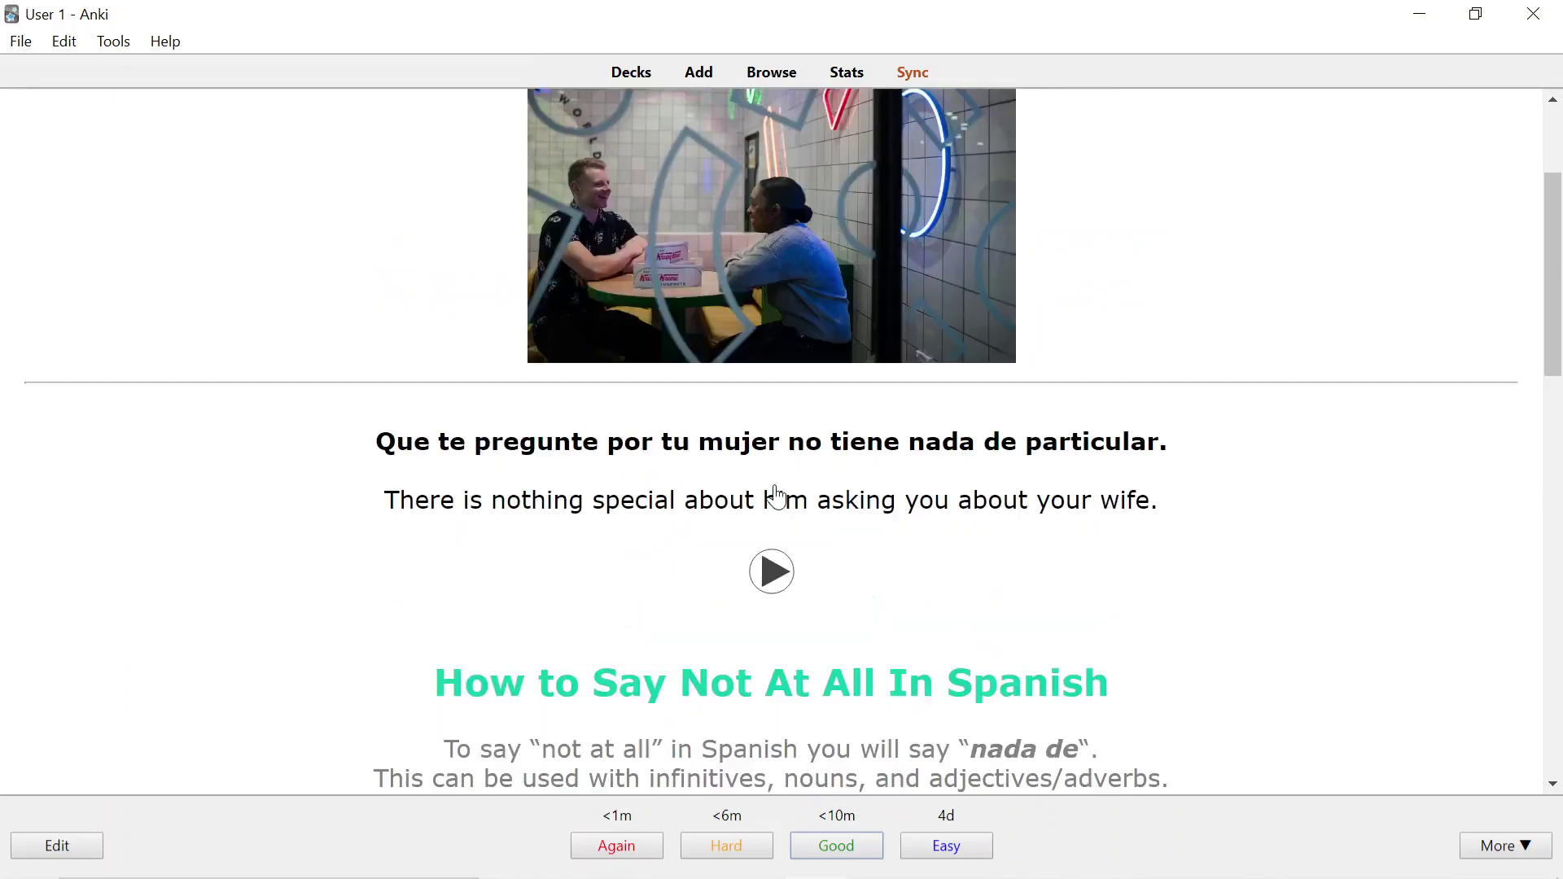
Return to the deck list, collapse Chapter 2 and the Latin American Spanish B2 deck, and expand the European Spanish B2 deck.
click(633, 74)
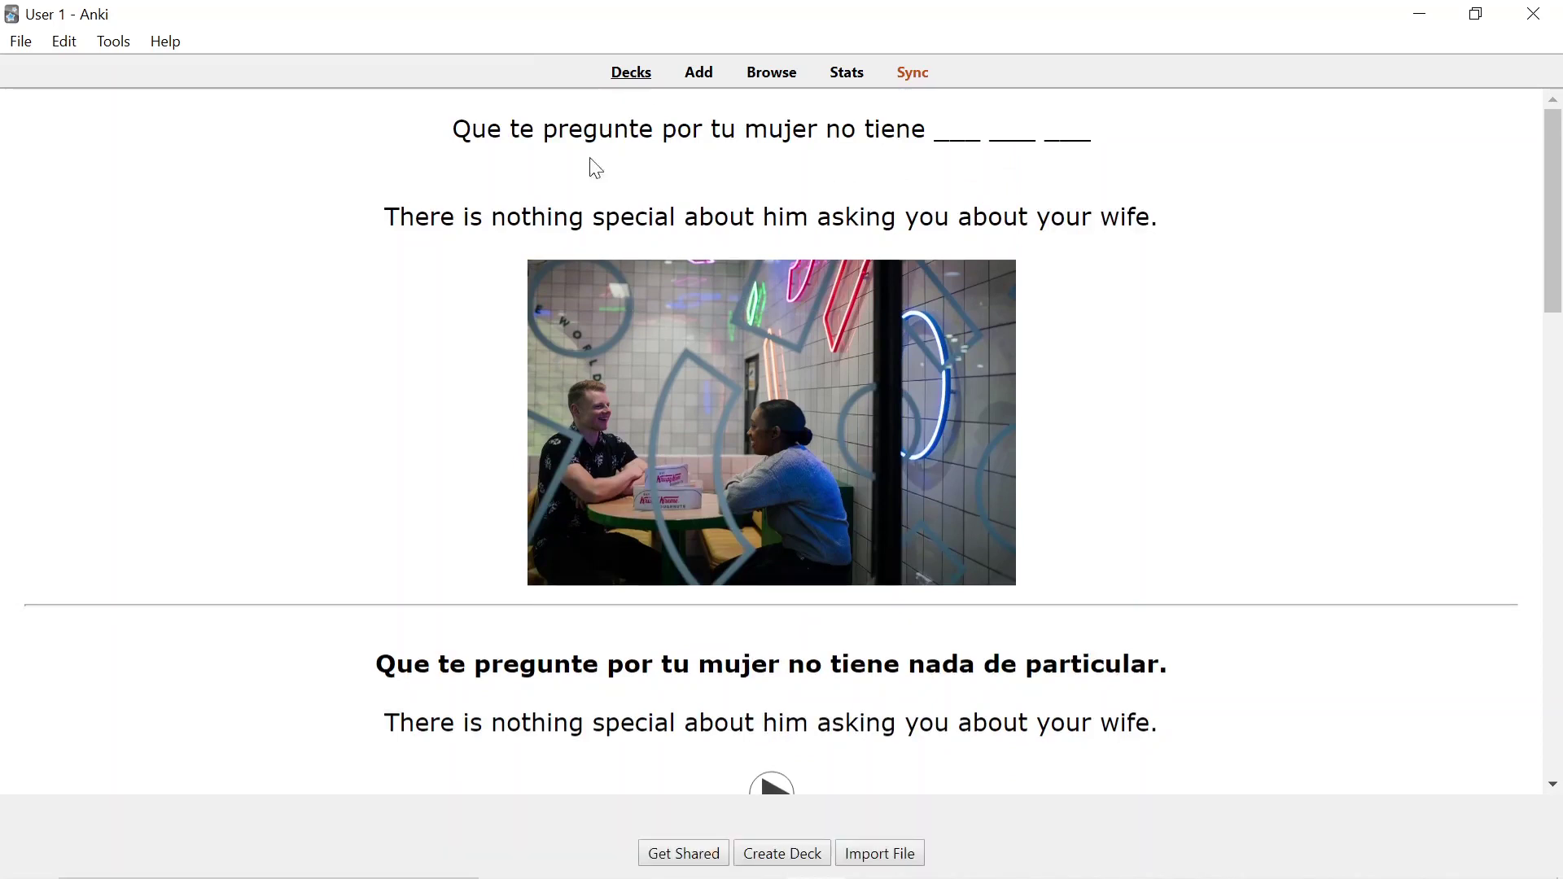
click(444, 259)
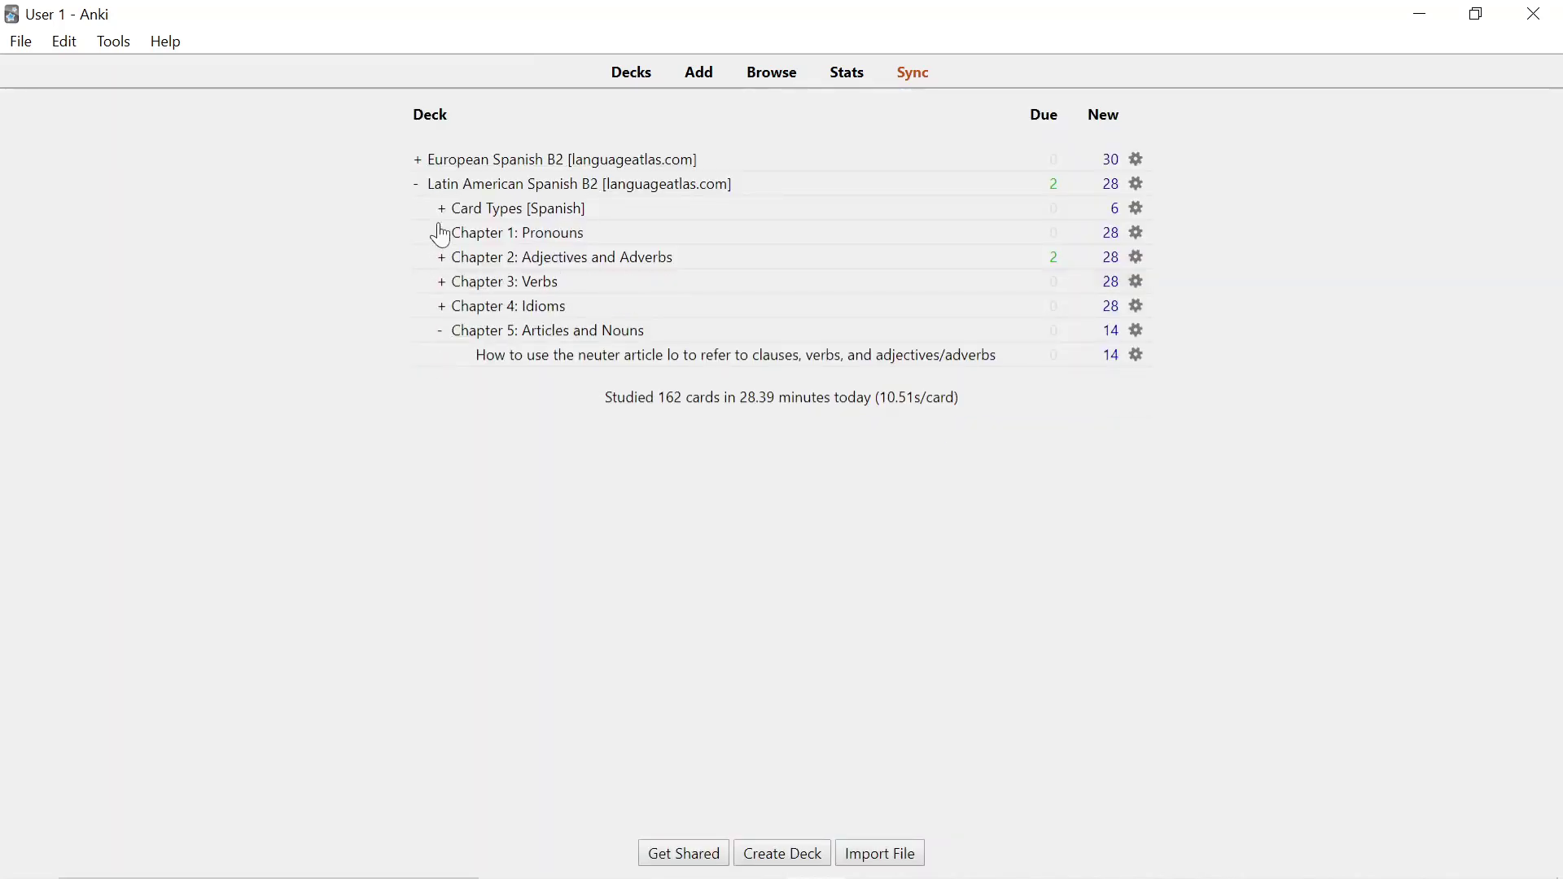
click(416, 185)
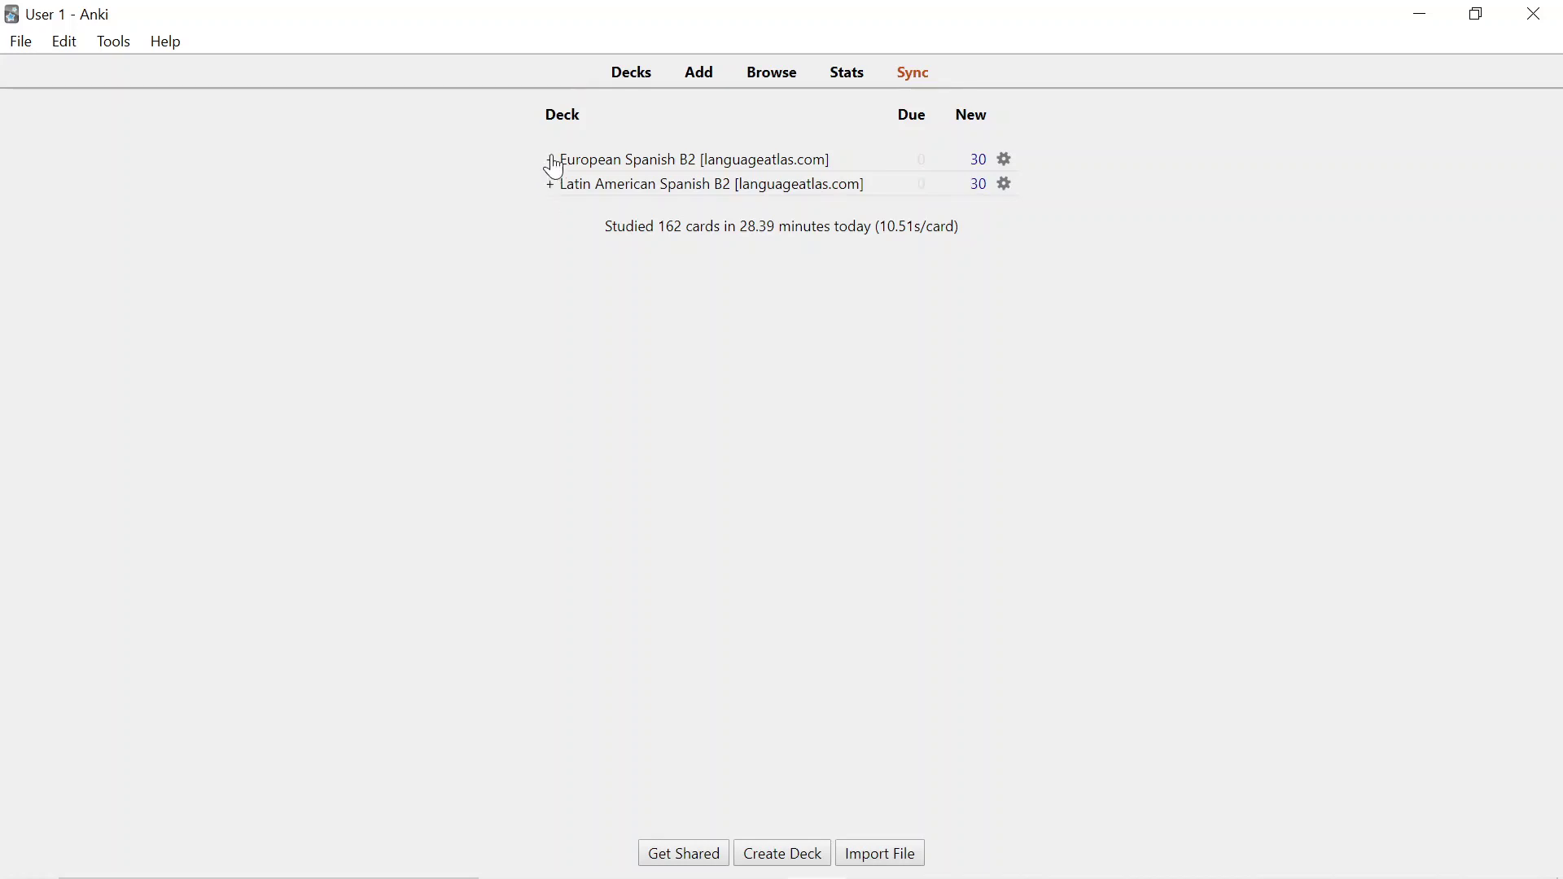
click(552, 161)
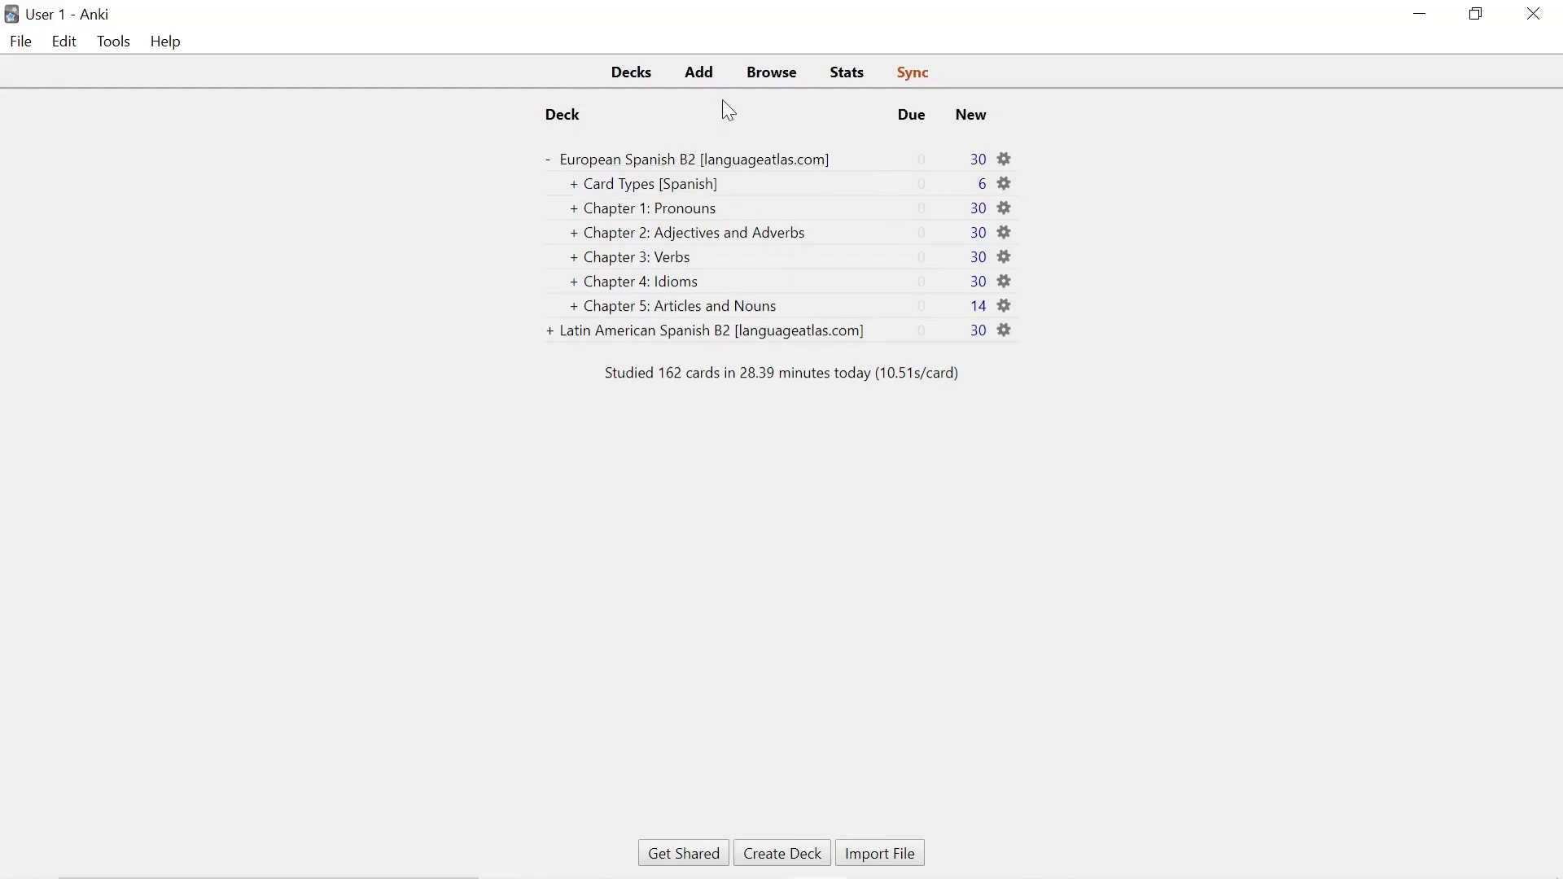
Open the card browser and list the Normal Language Atlas Cards under European Spanish B2's Card Types deck.
click(751, 85)
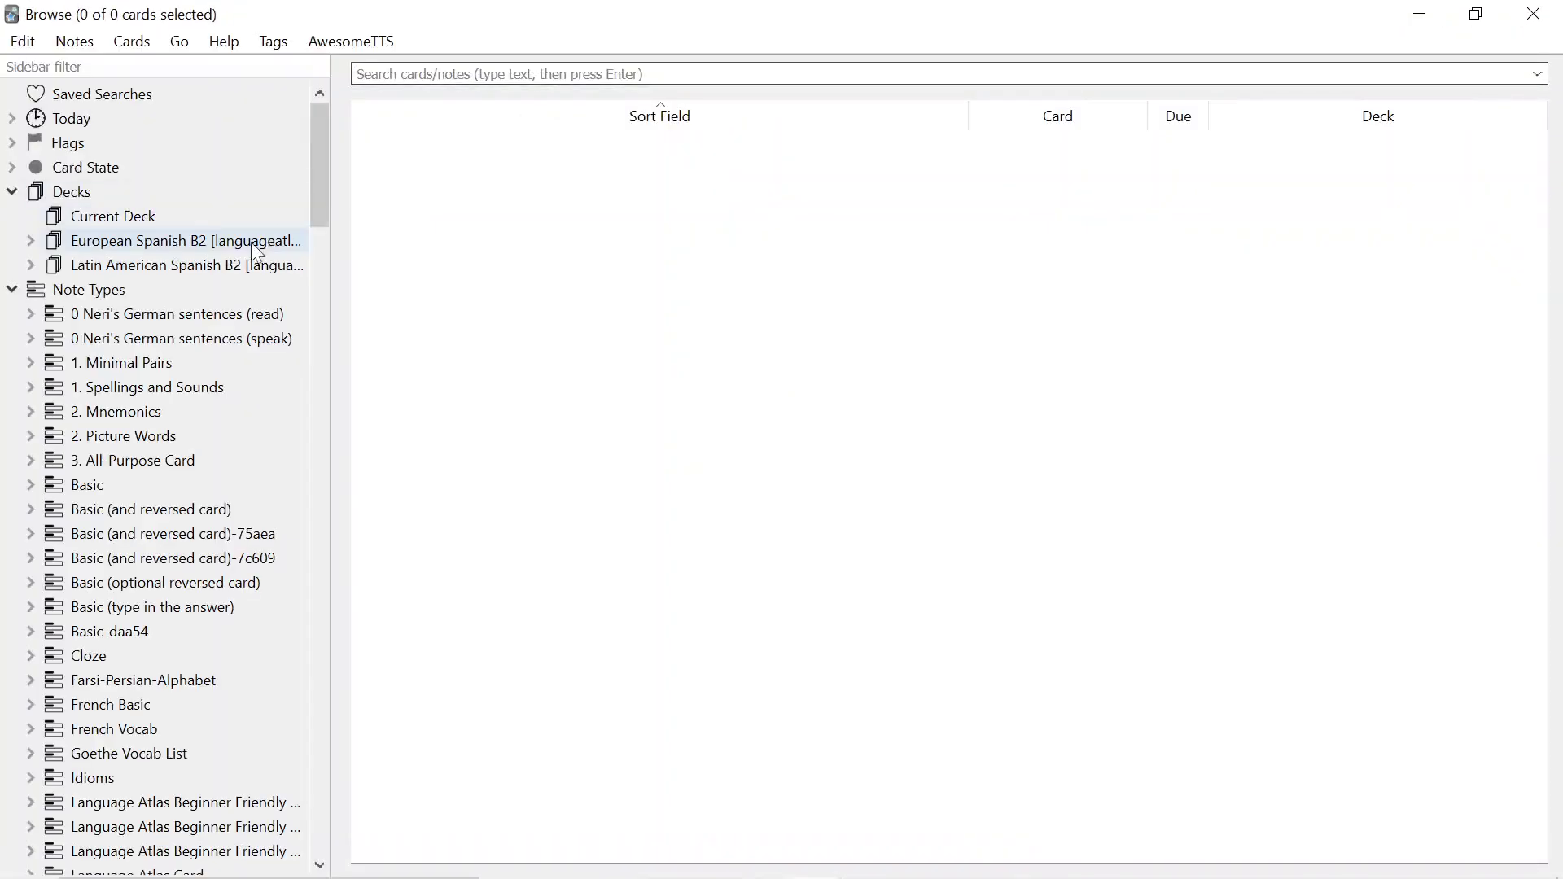
click(31, 241)
click(50, 264)
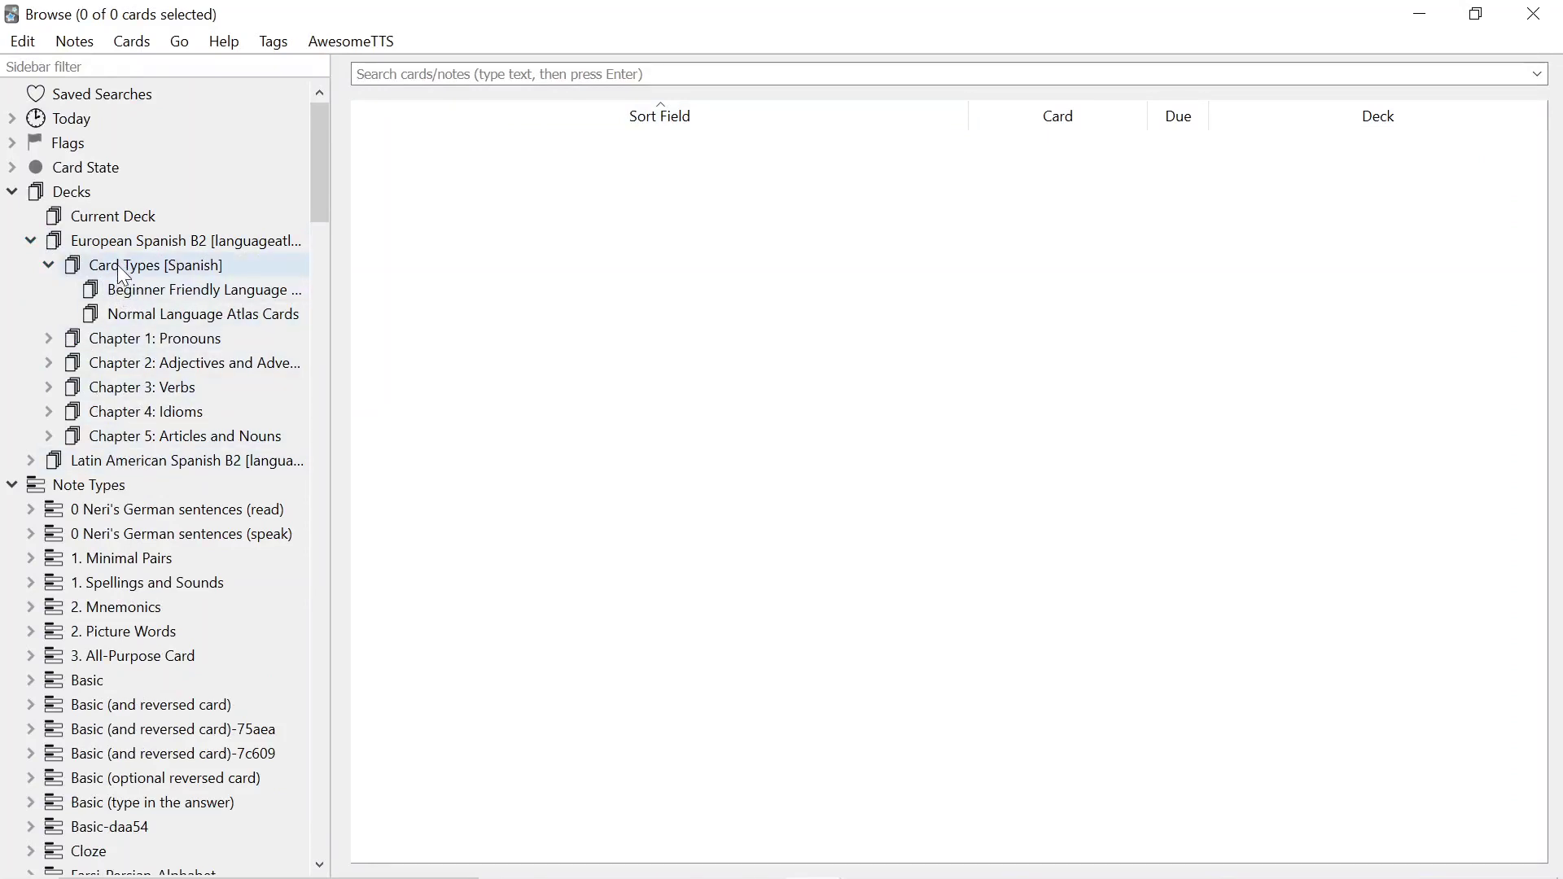
click(190, 310)
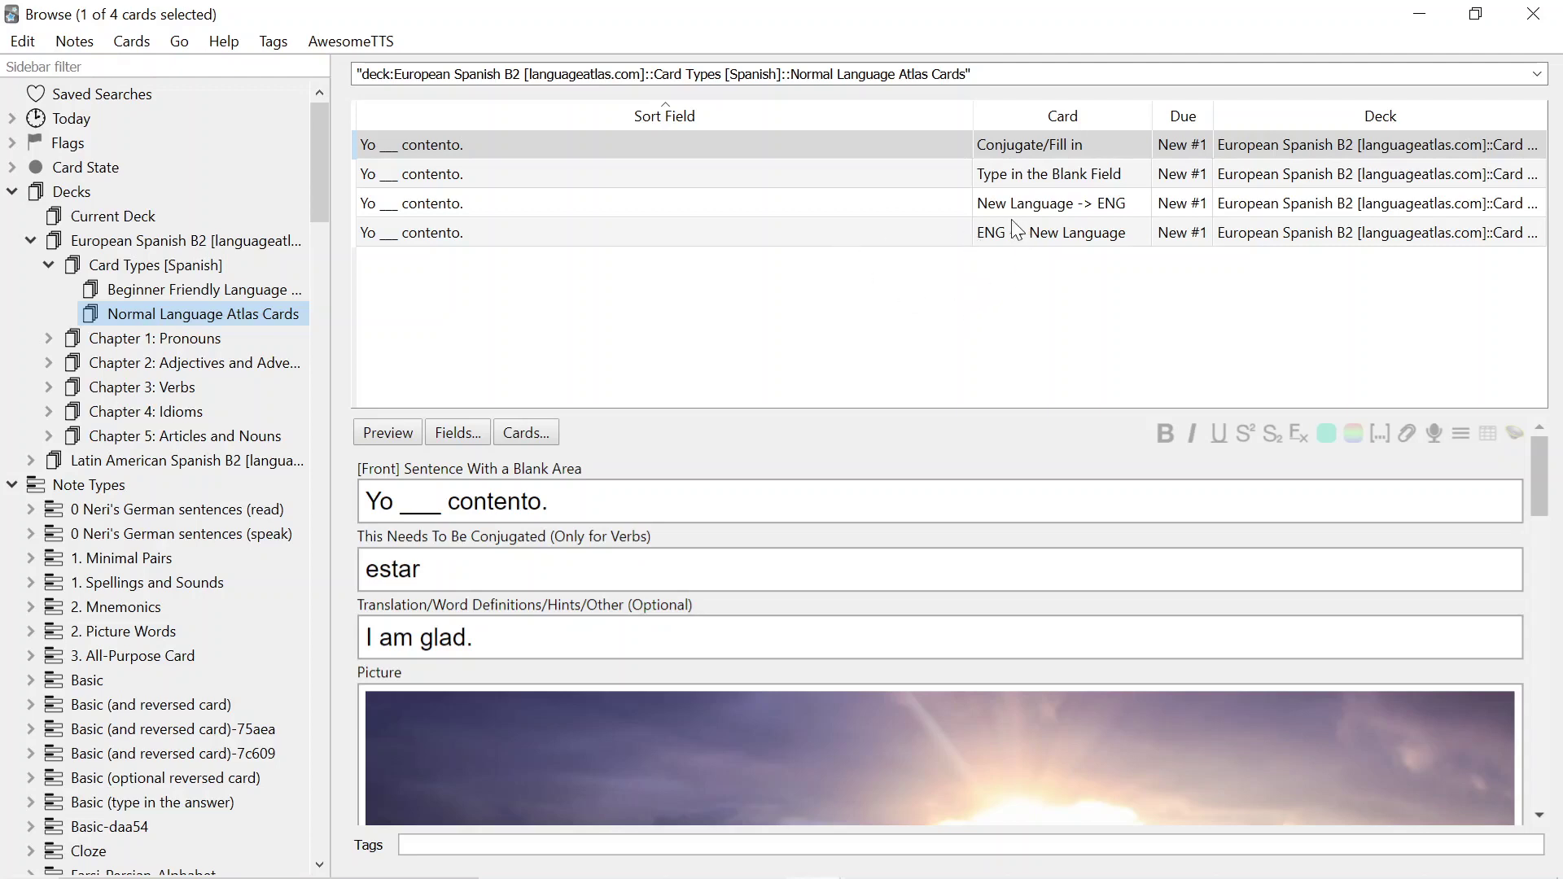
Compare the card types in the Beginner Friendly and Normal Language Atlas Cards decks, ending on the normal cards.
click(123, 289)
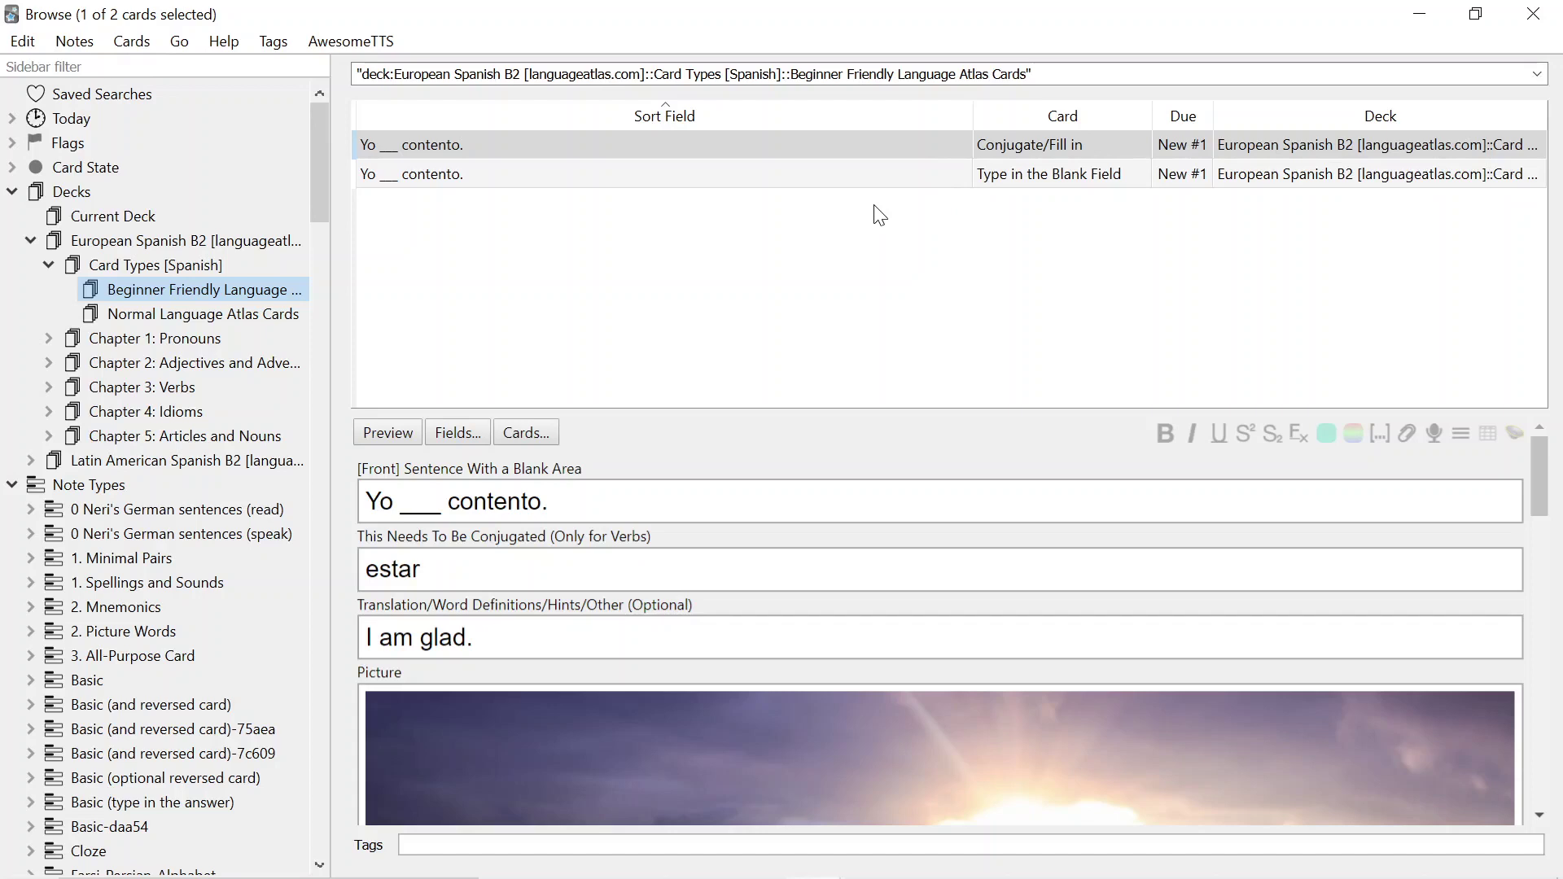
click(232, 316)
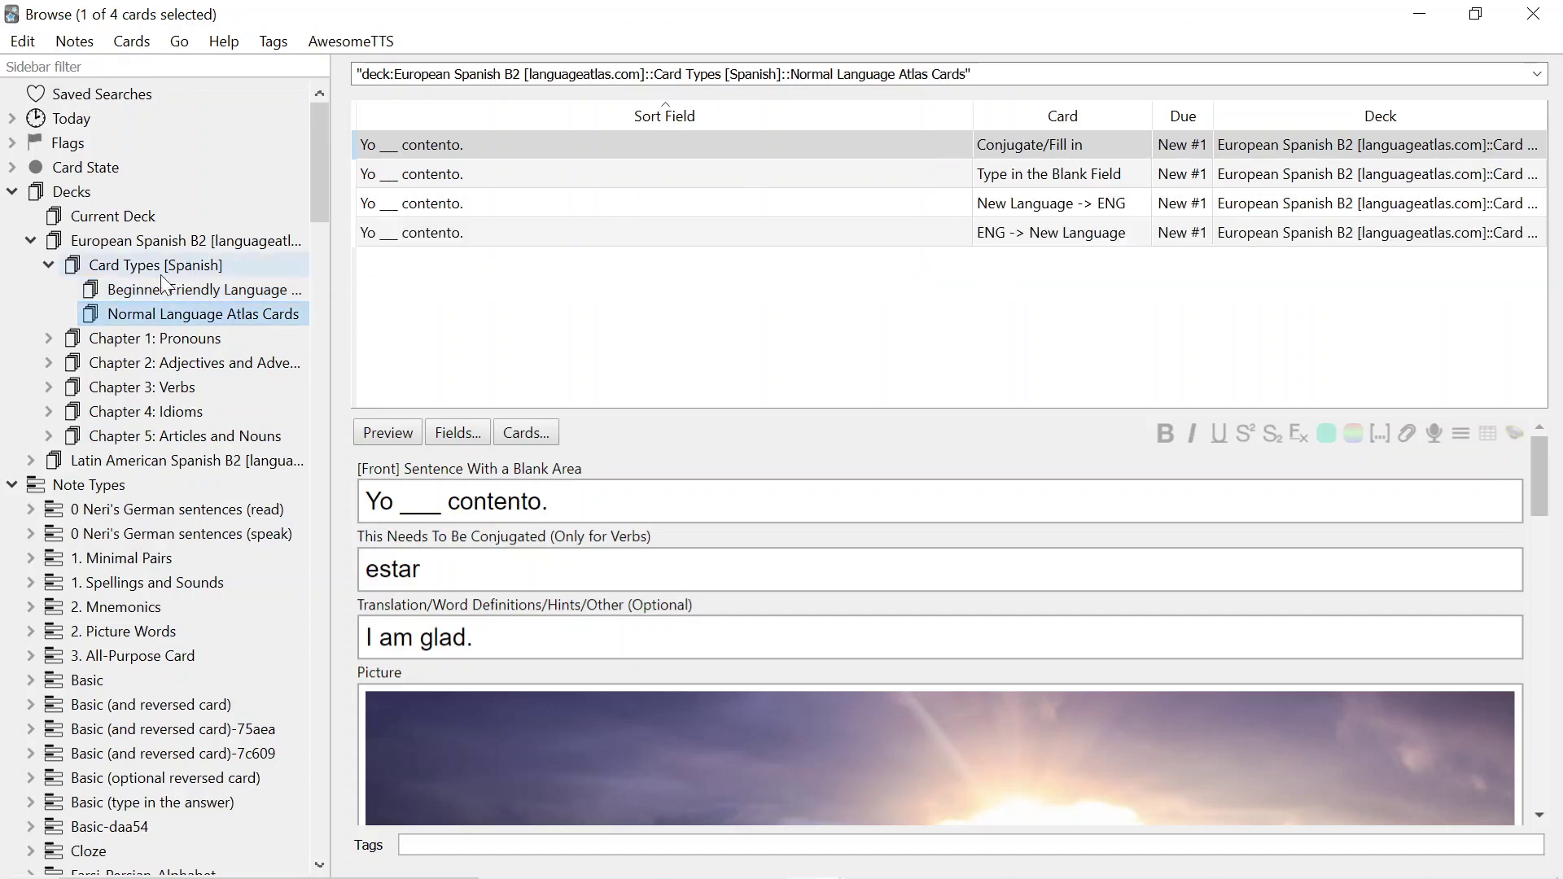
click(140, 290)
click(238, 314)
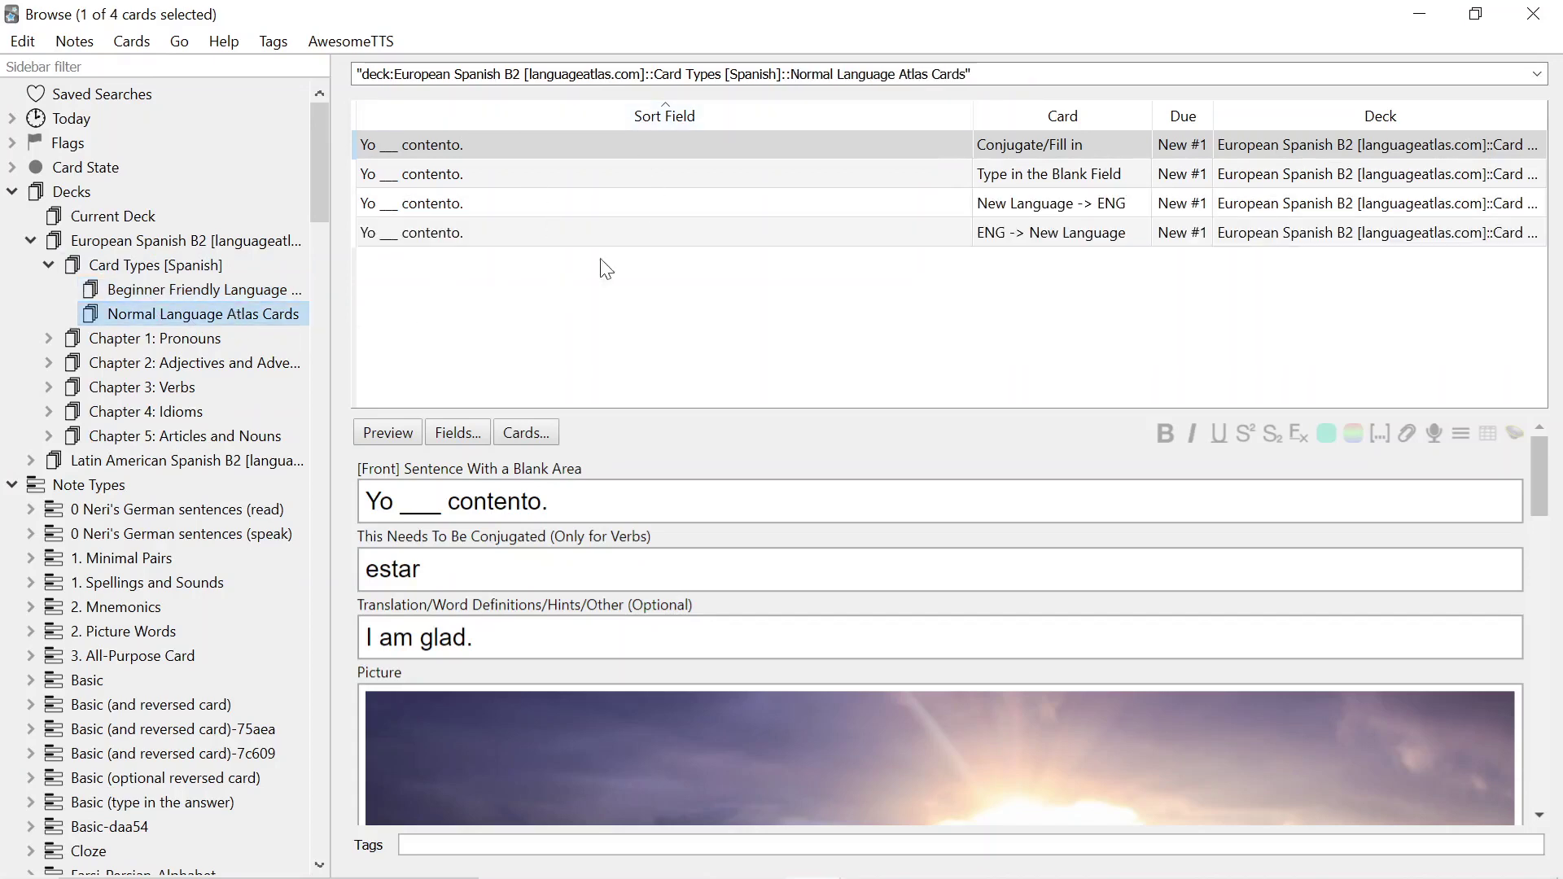
Recheck the beginner-friendly and normal card types, and move the Card Types [Spanish] deck out of European Spanish B2 to the top level.
click(281, 293)
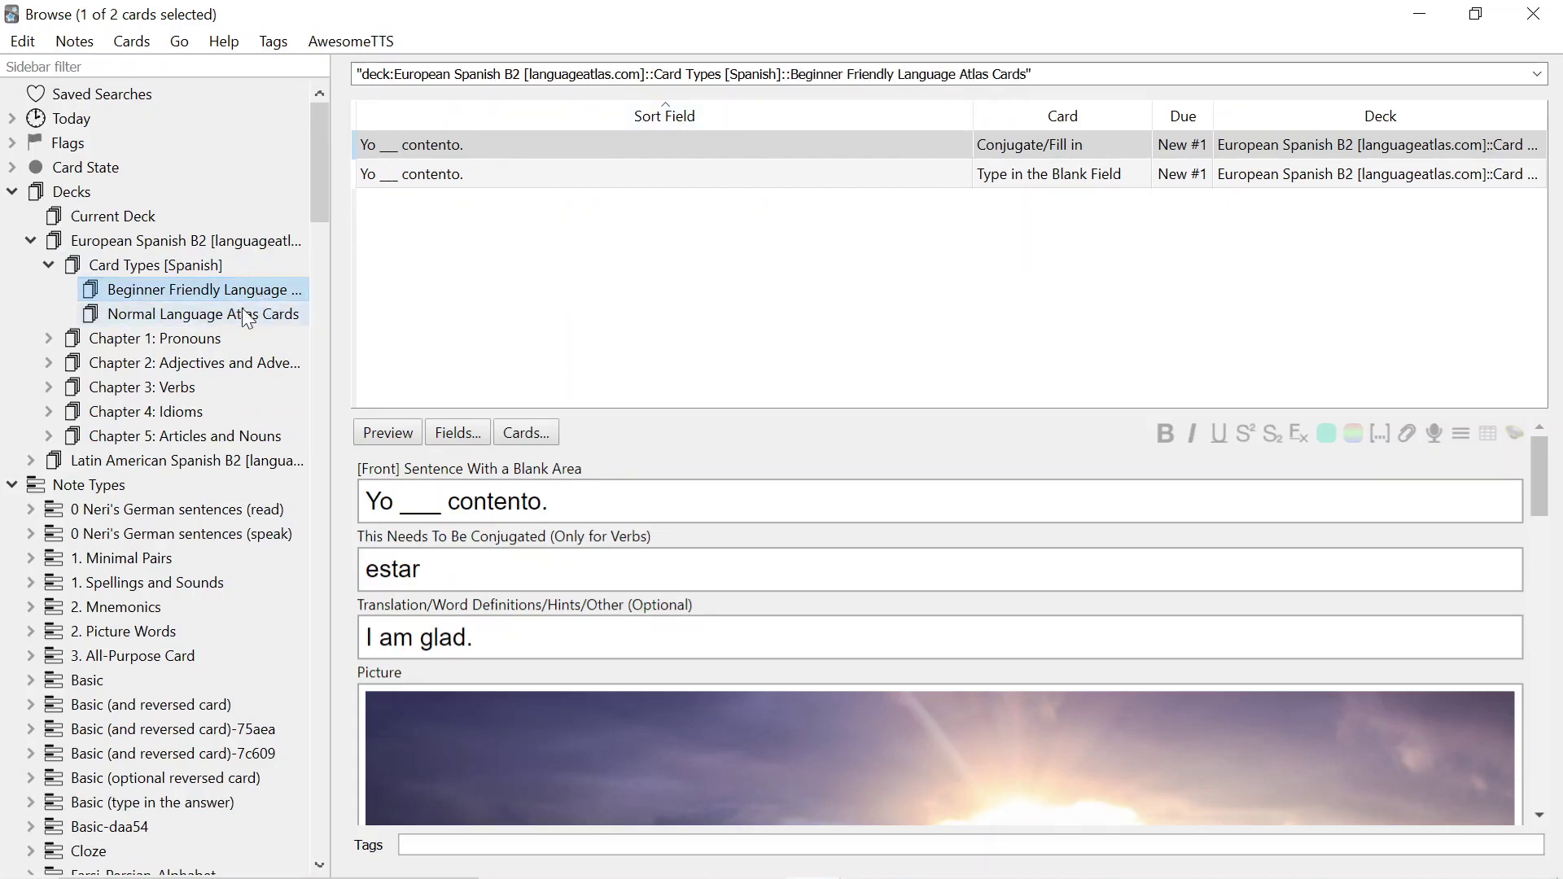
click(279, 314)
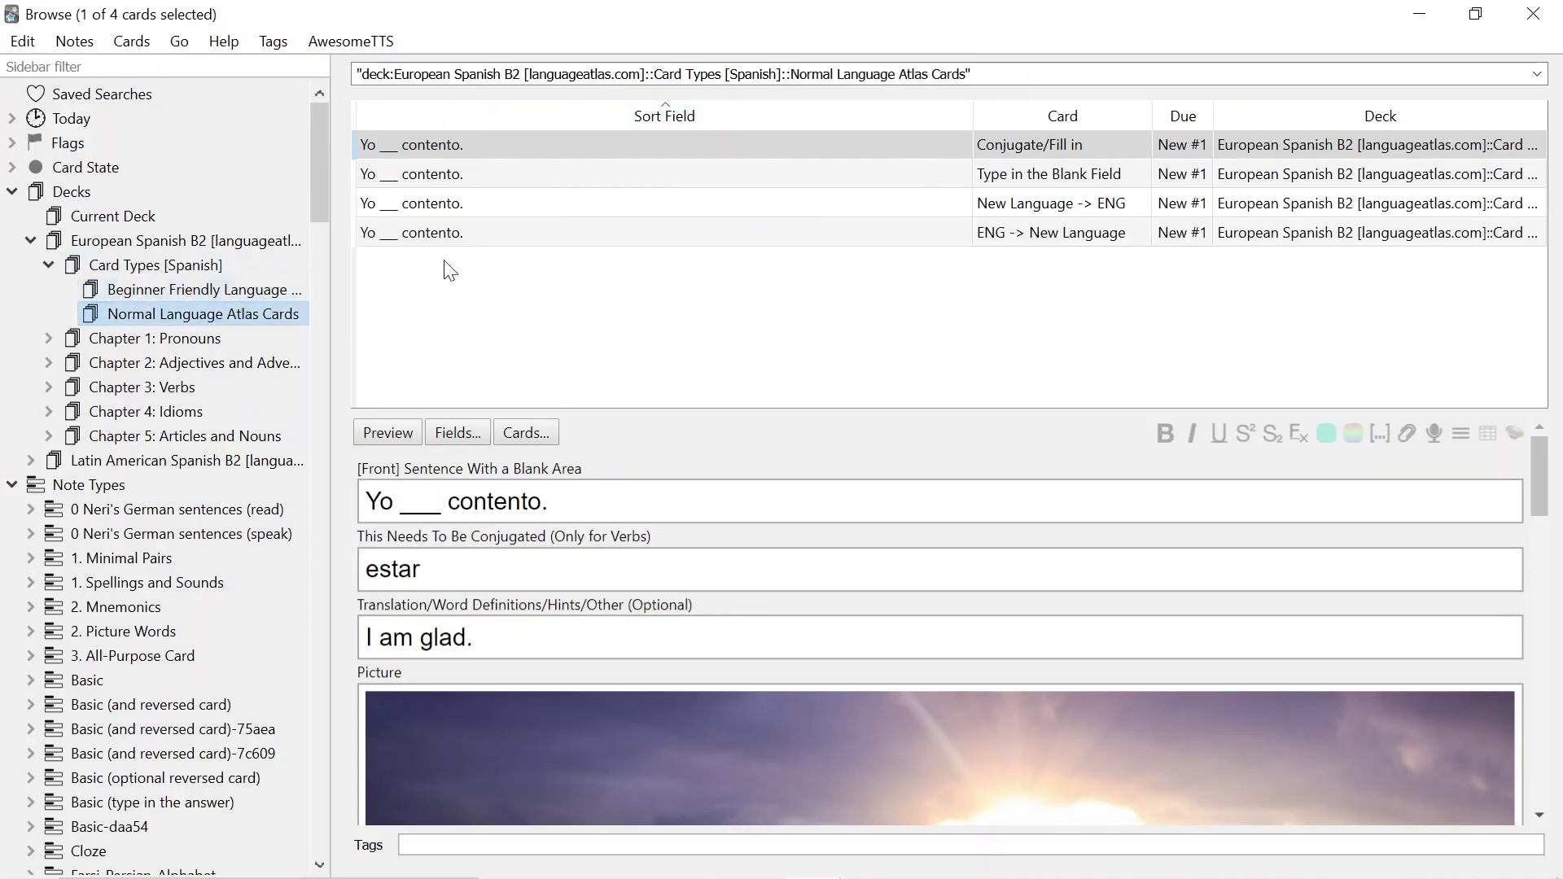
click(1520, 29)
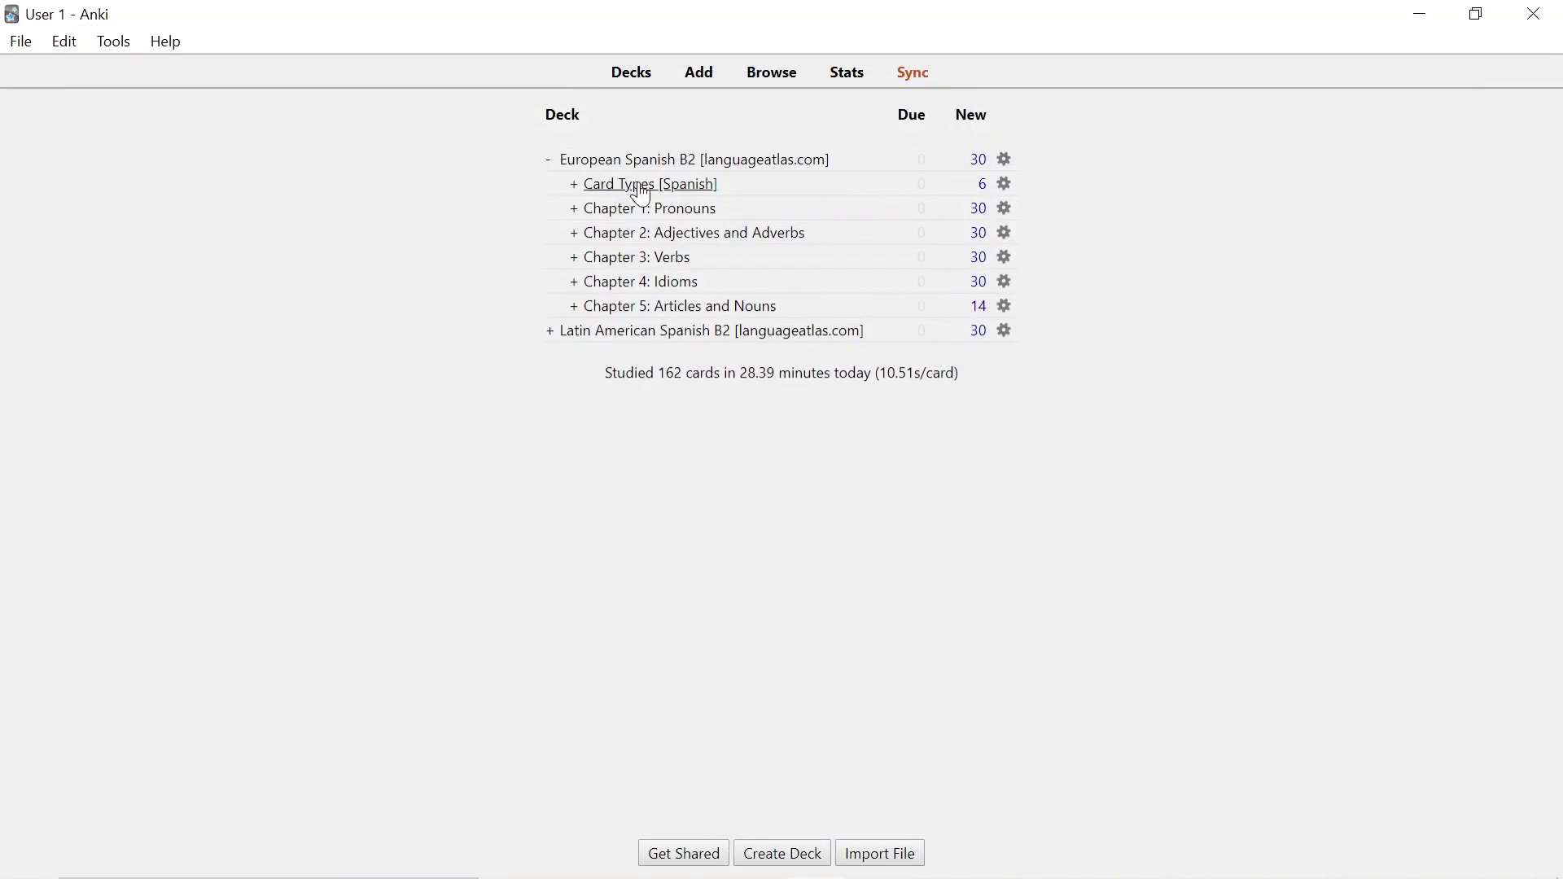
drag(643, 196, 698, 154)
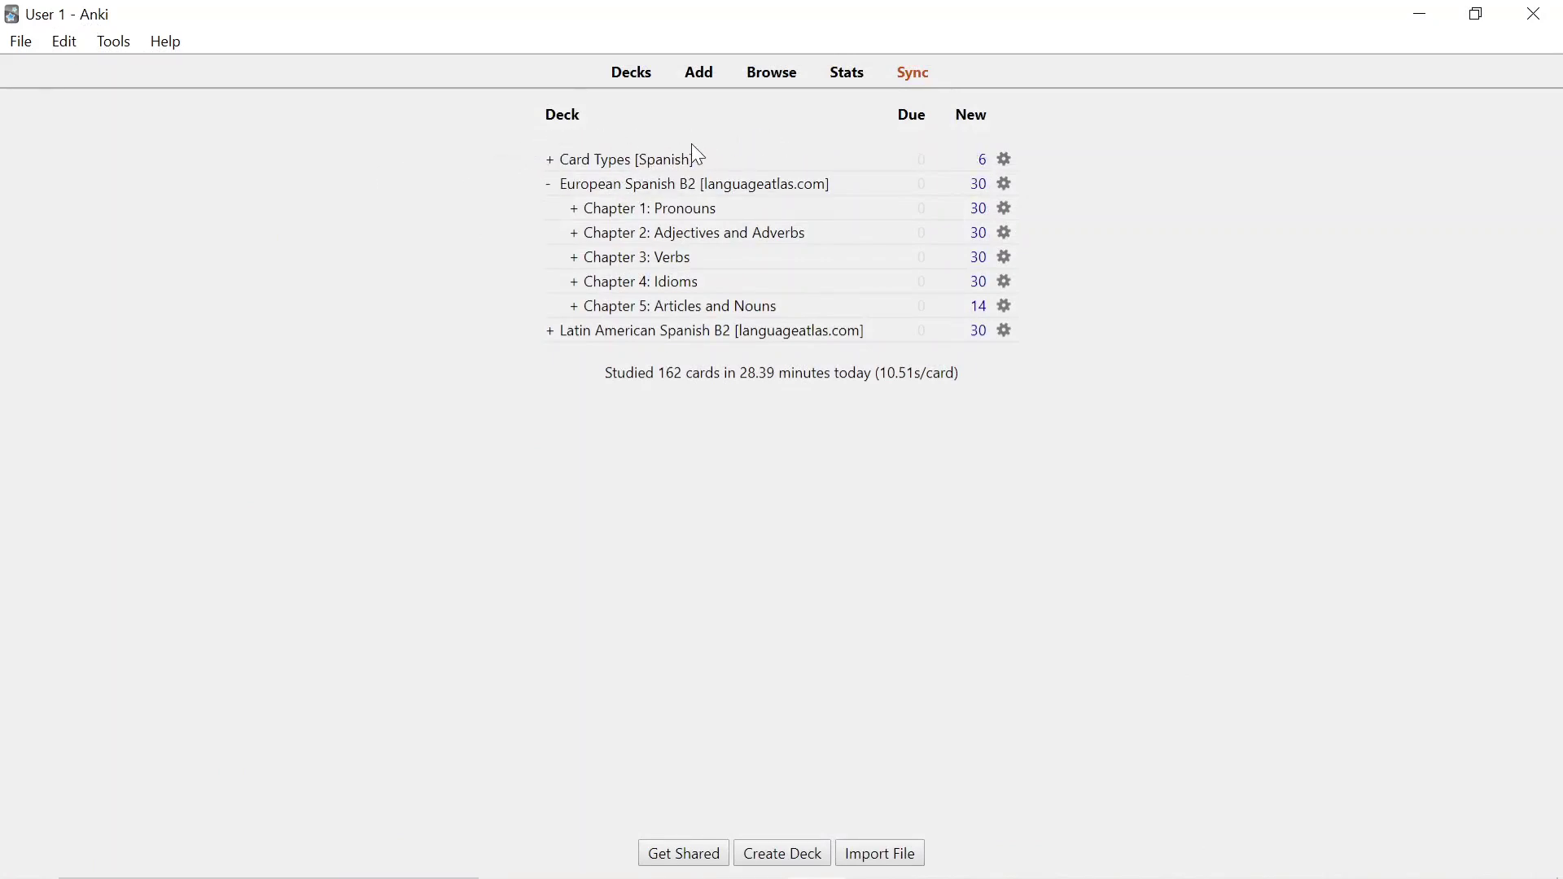
List the European Spanish B2 deck's cards in the card browser and select the Conjugate/Fill in card for "se marchó.".
click(770, 75)
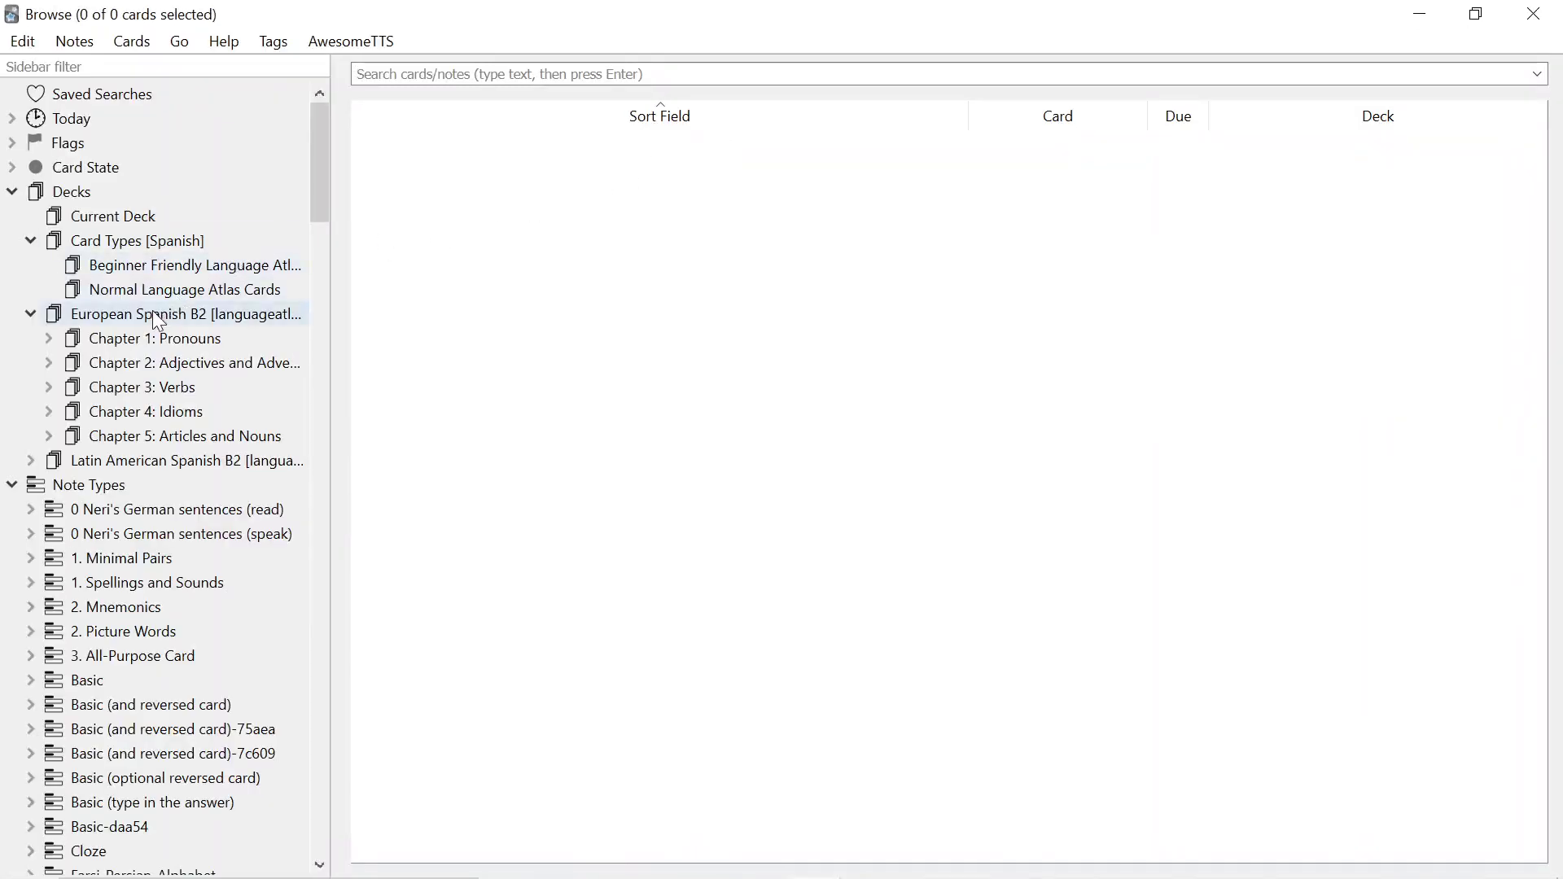
click(157, 322)
click(498, 274)
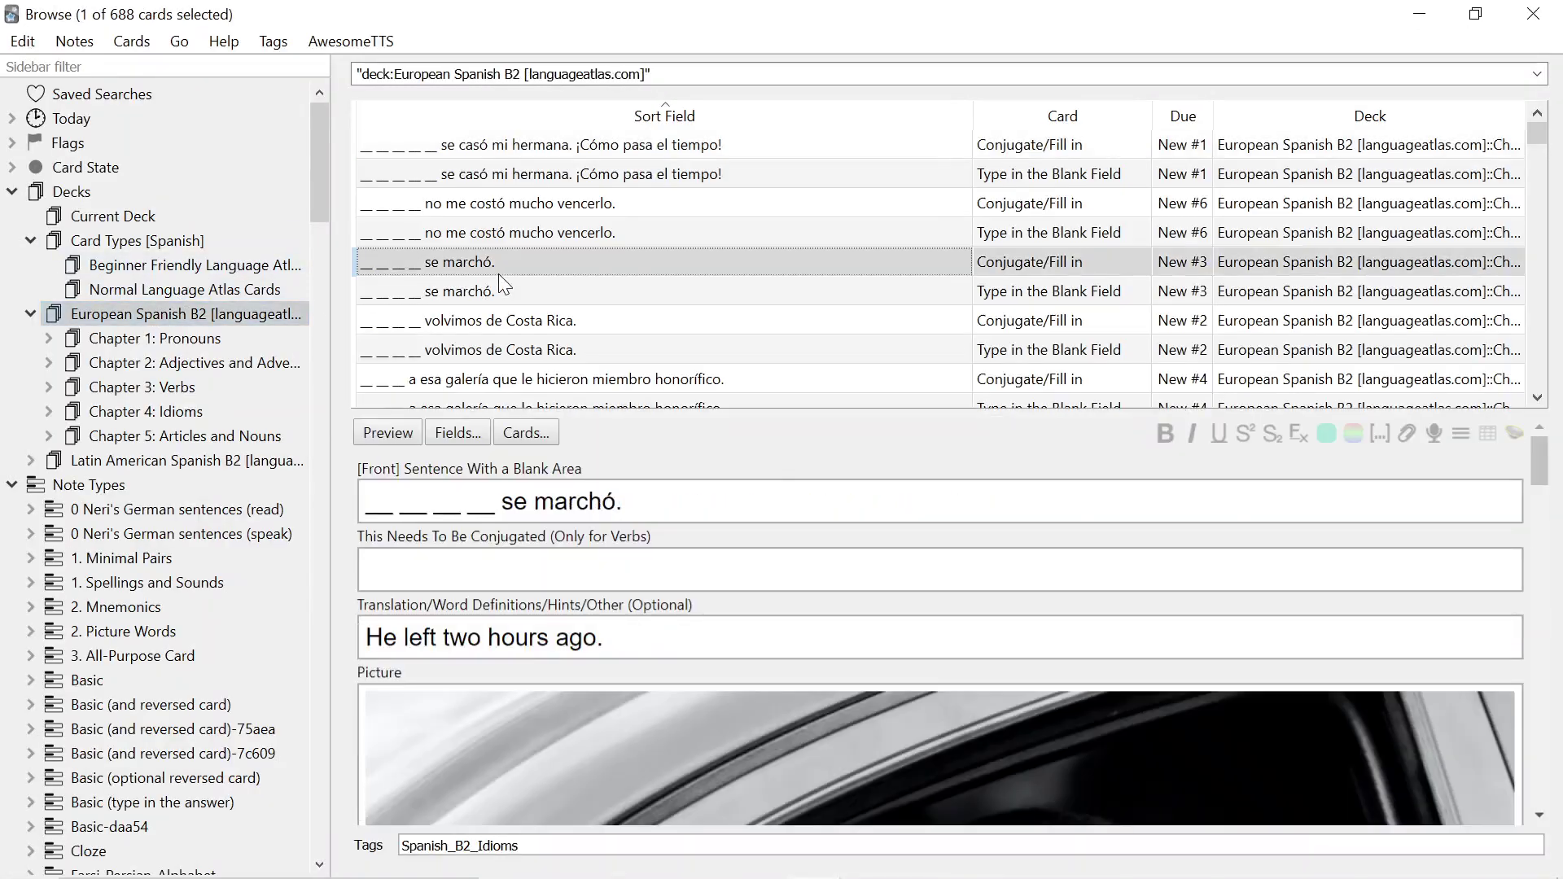
Try to change the note type of all European Spanish B2 cards, with Language Atlas Beginner Friendly Card as the new type.
key(ctrl+a)
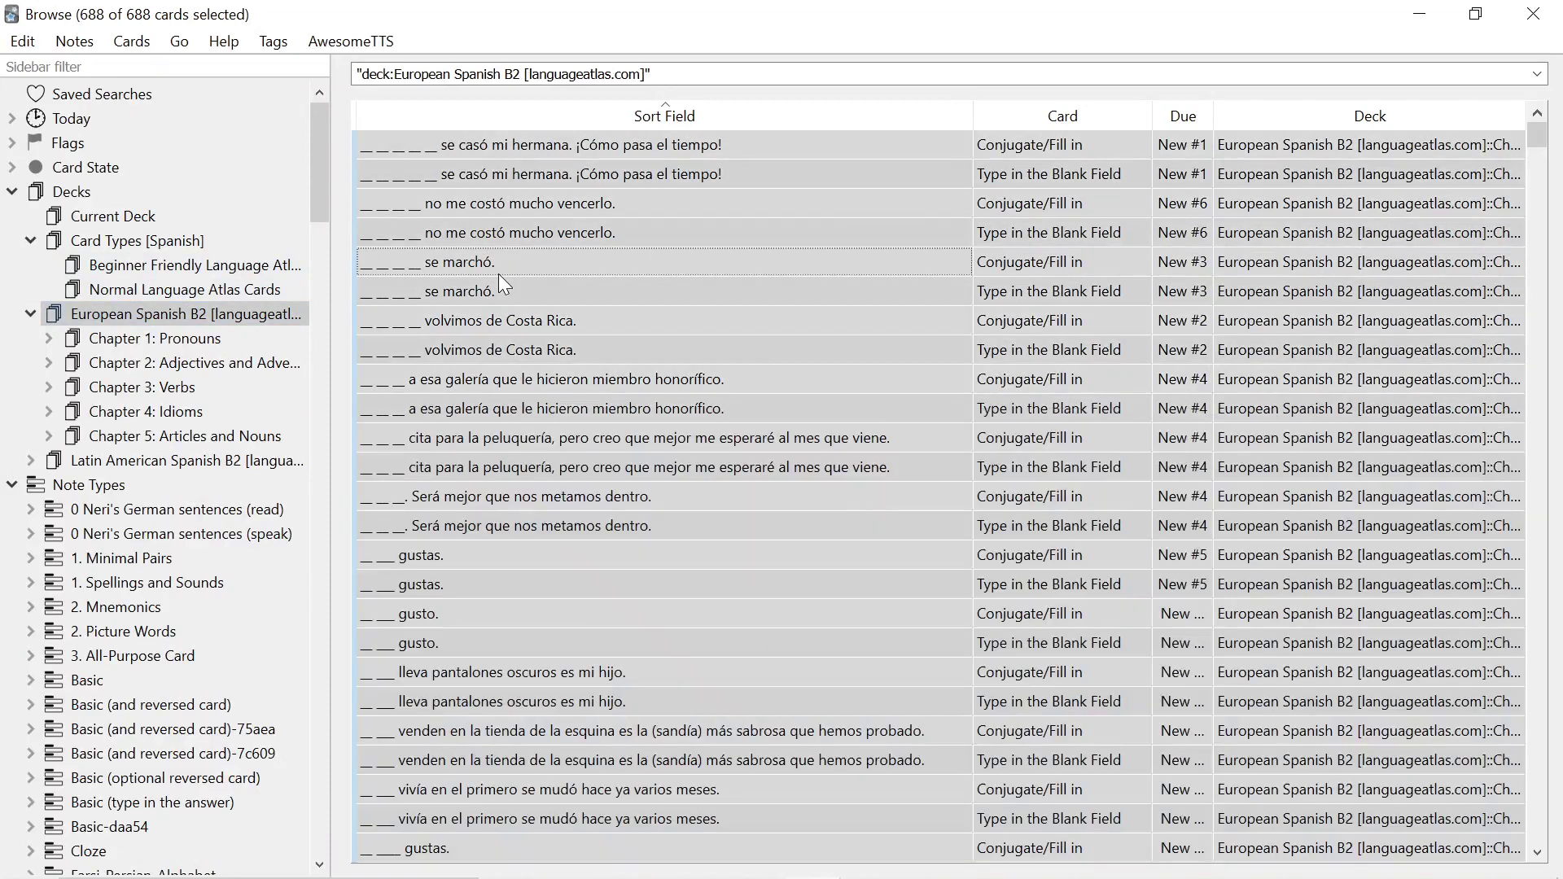
right_click(498, 274)
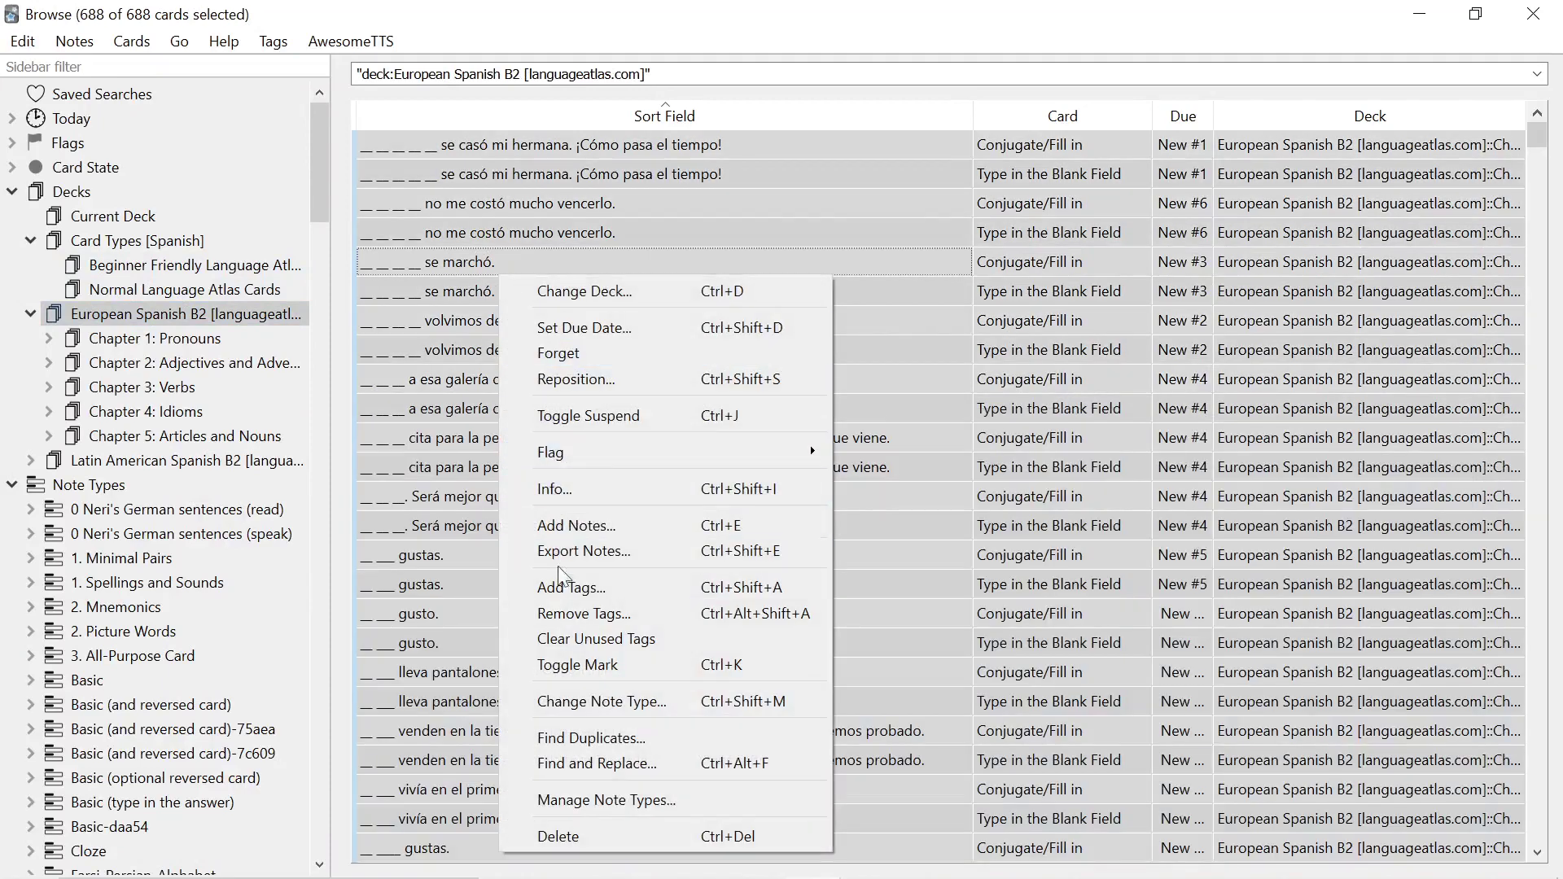
click(569, 705)
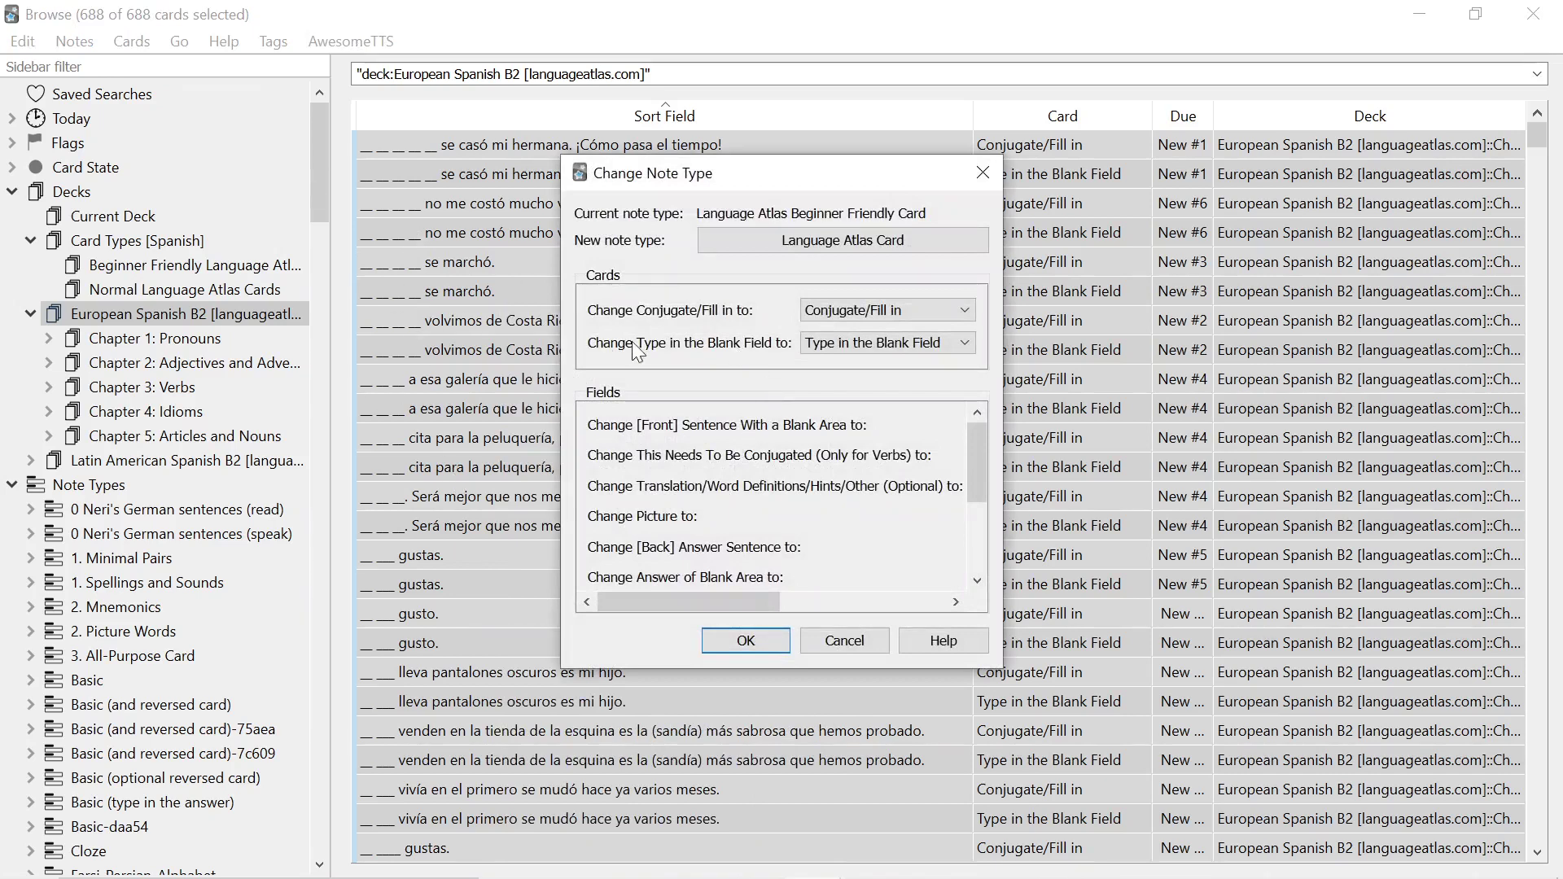
click(797, 249)
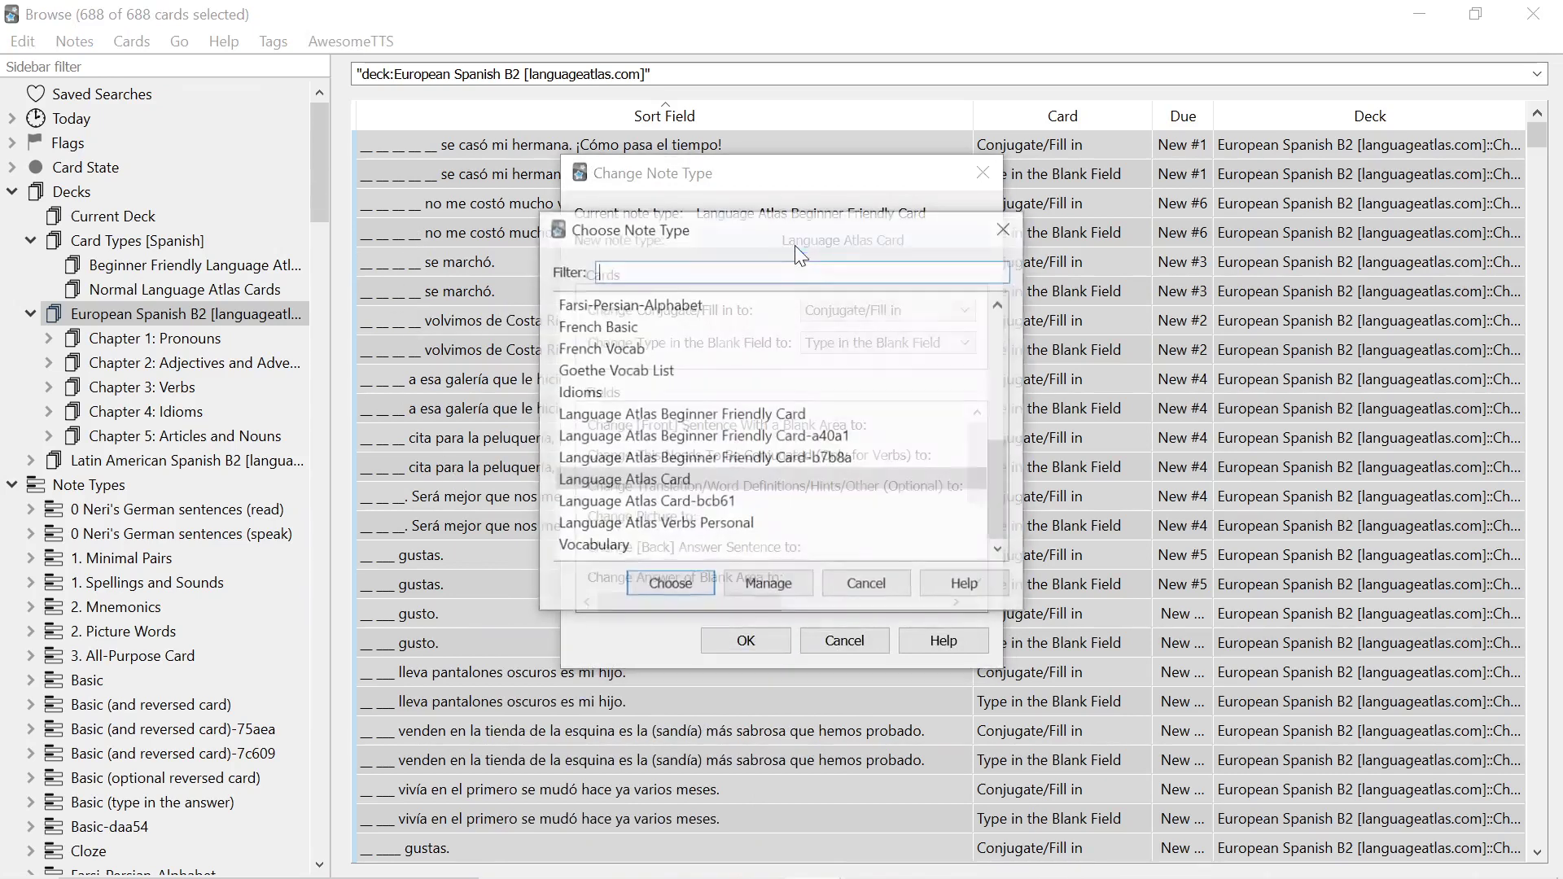
click(681, 581)
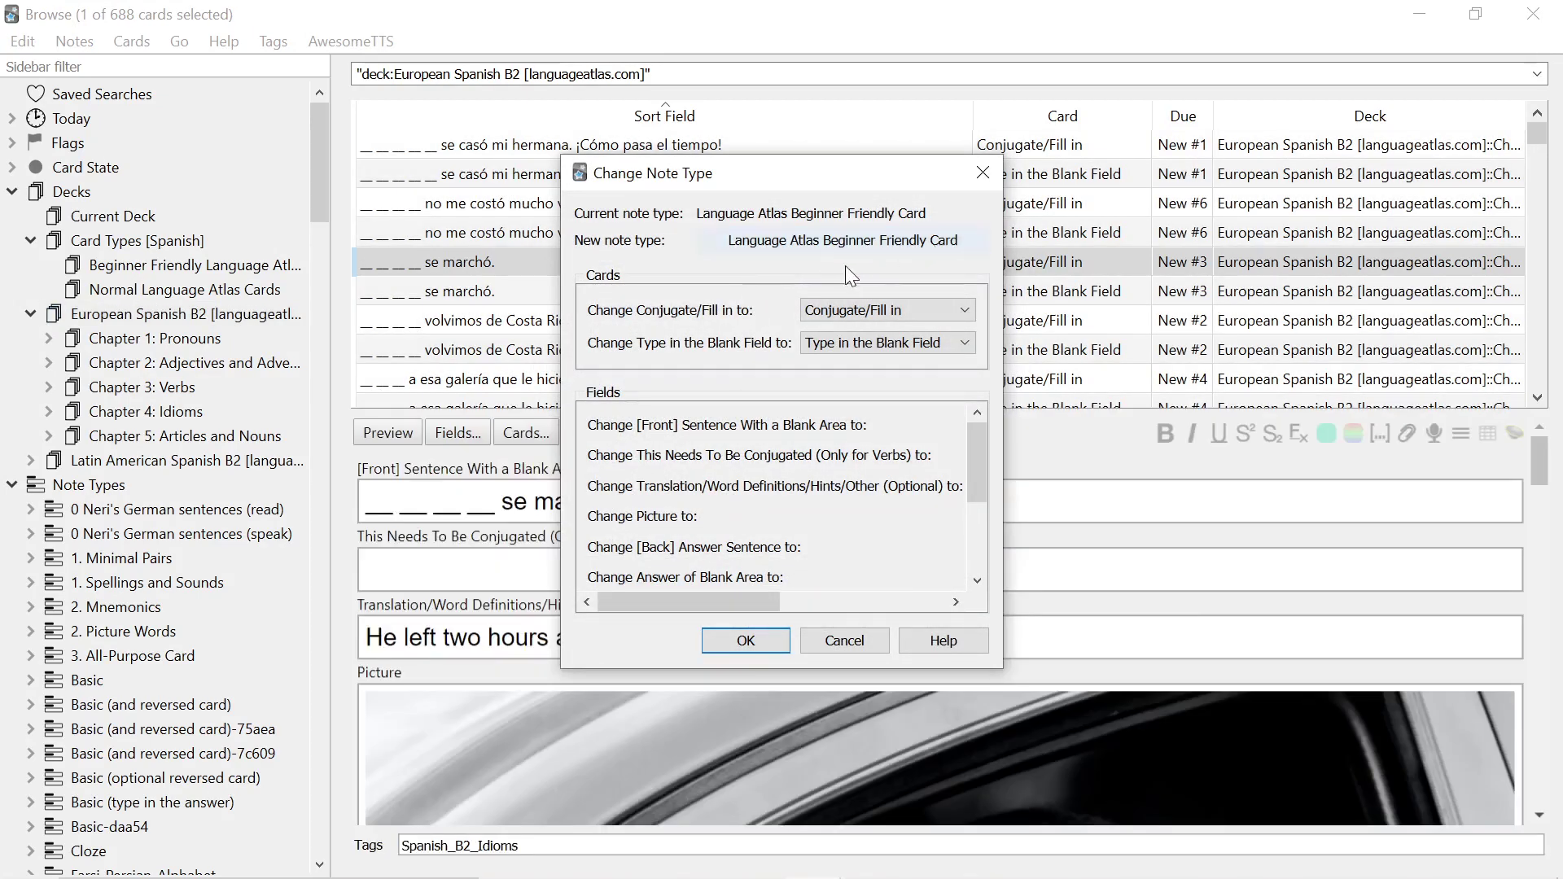
click(736, 639)
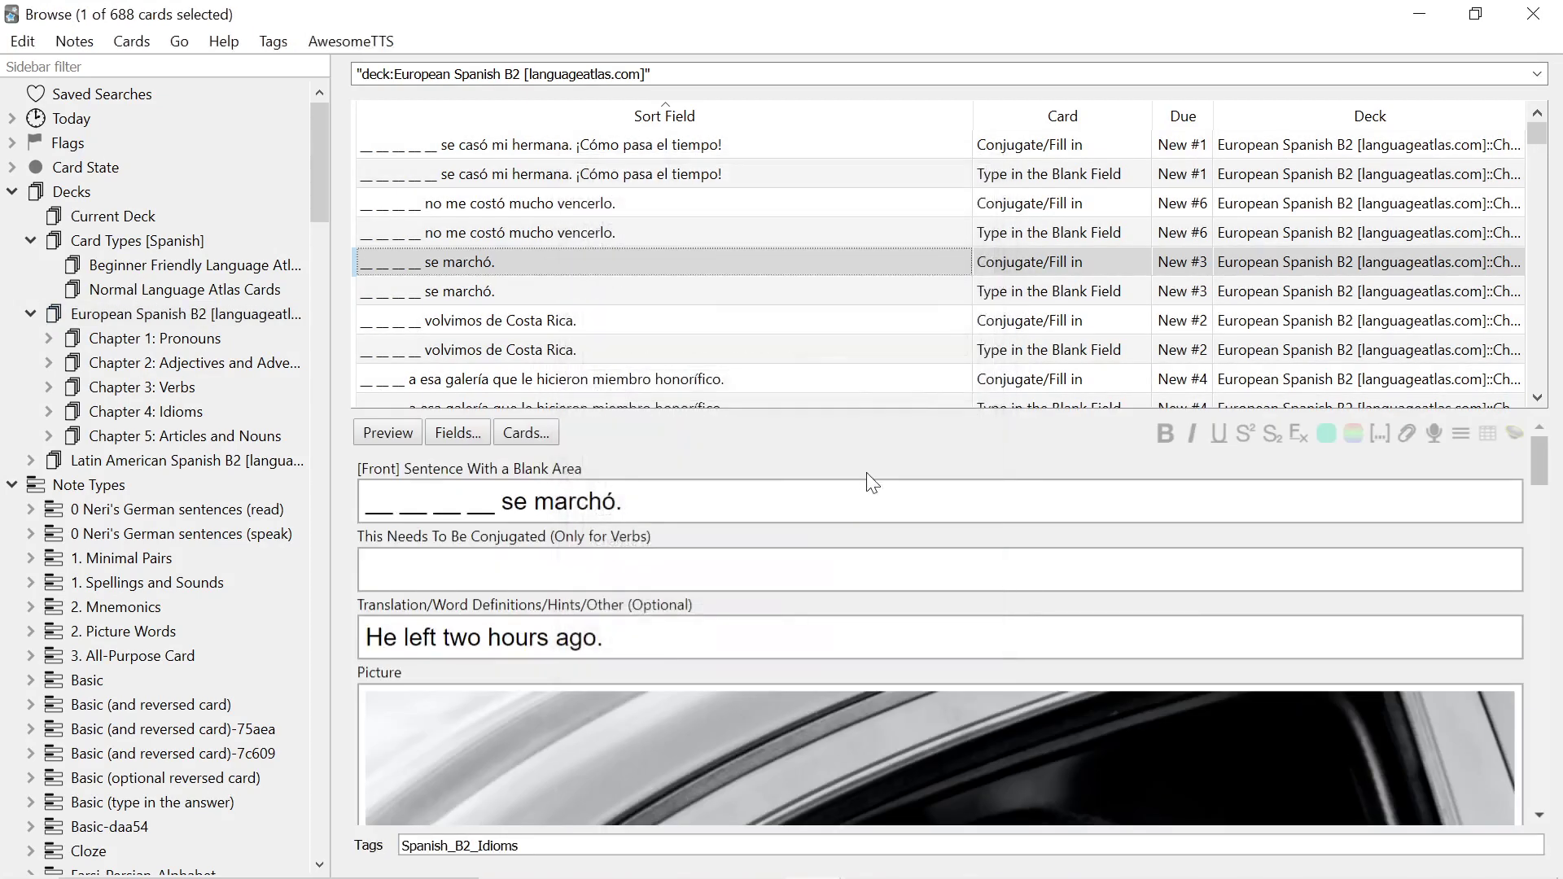
Check which card types exist for the "se marchó", "volvimos de Costa Rica" and "no me costó mucho vencerlo" notes.
click(607, 280)
click(608, 320)
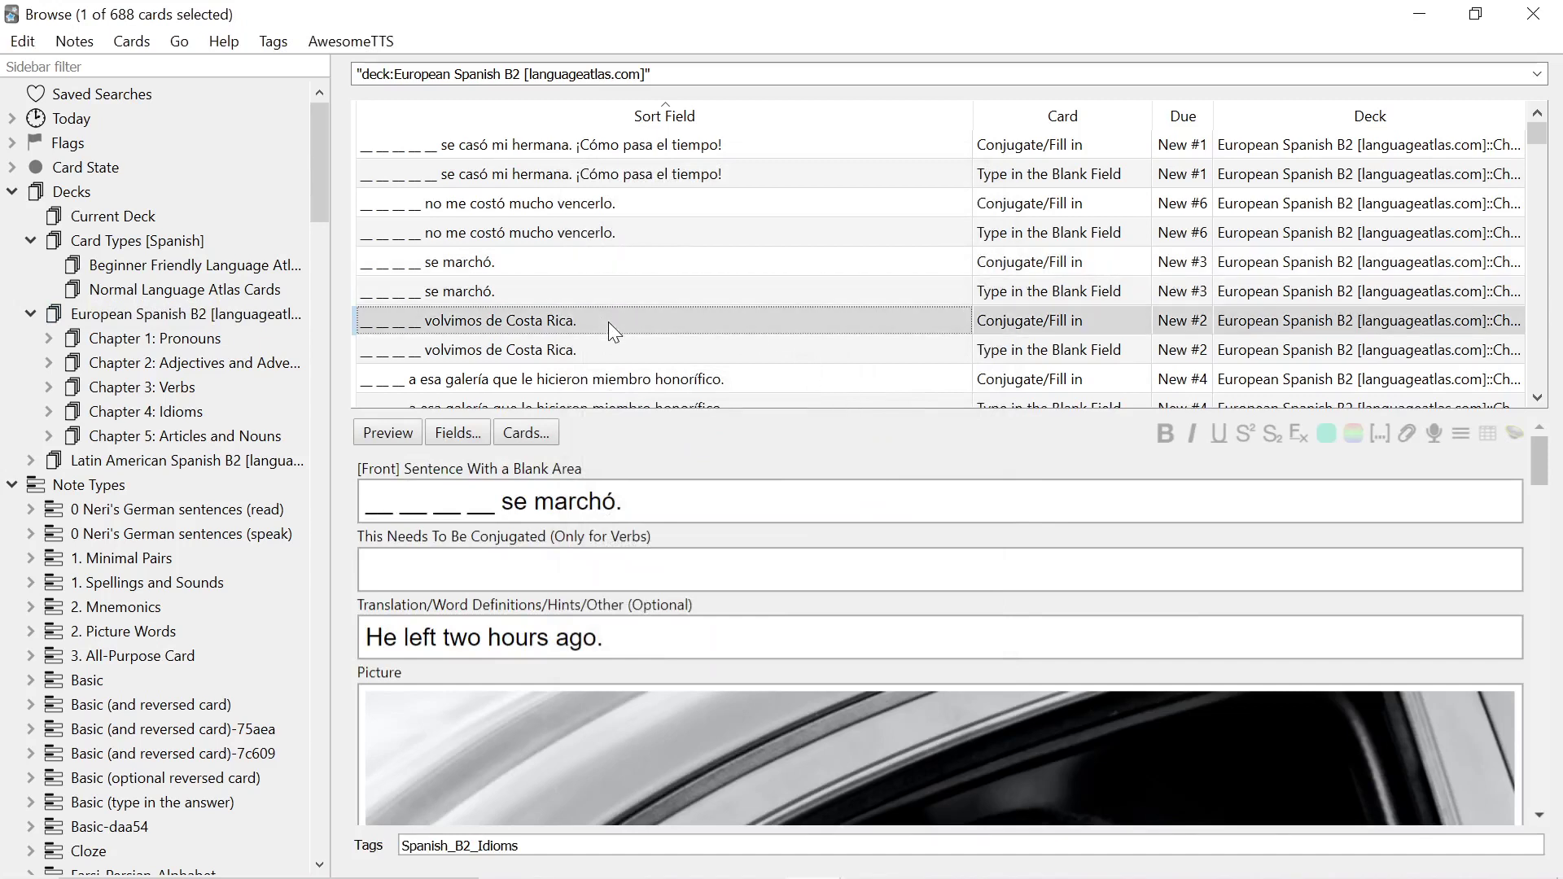
click(610, 346)
click(609, 290)
click(609, 264)
click(594, 205)
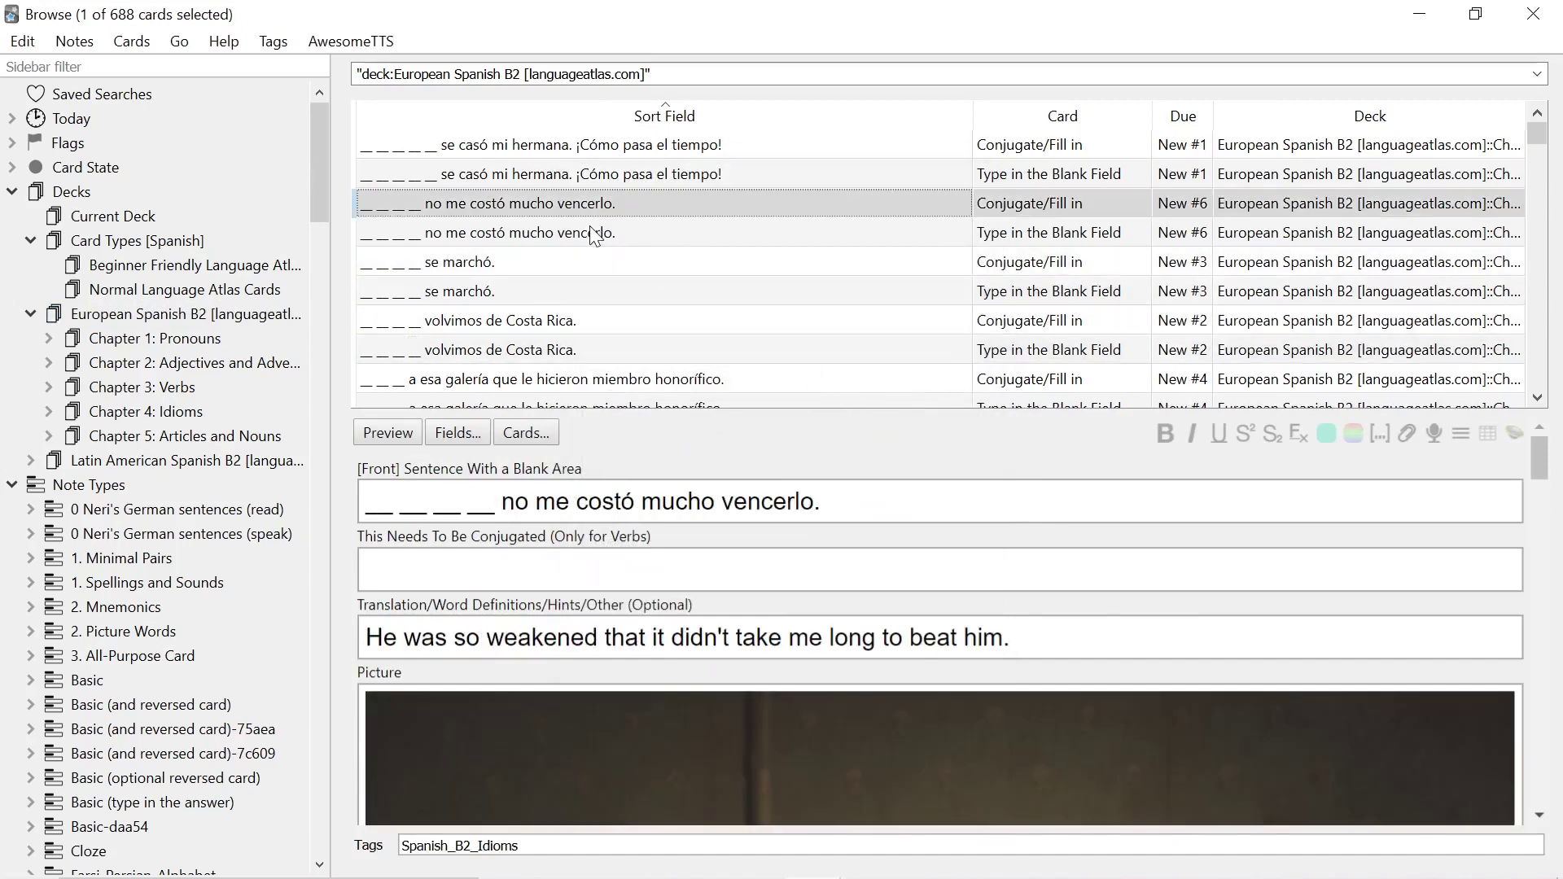
click(594, 235)
Select all European Spanish B2 cards and change their note type to Language Atlas Card.
click(659, 264)
key(ctrl+a)
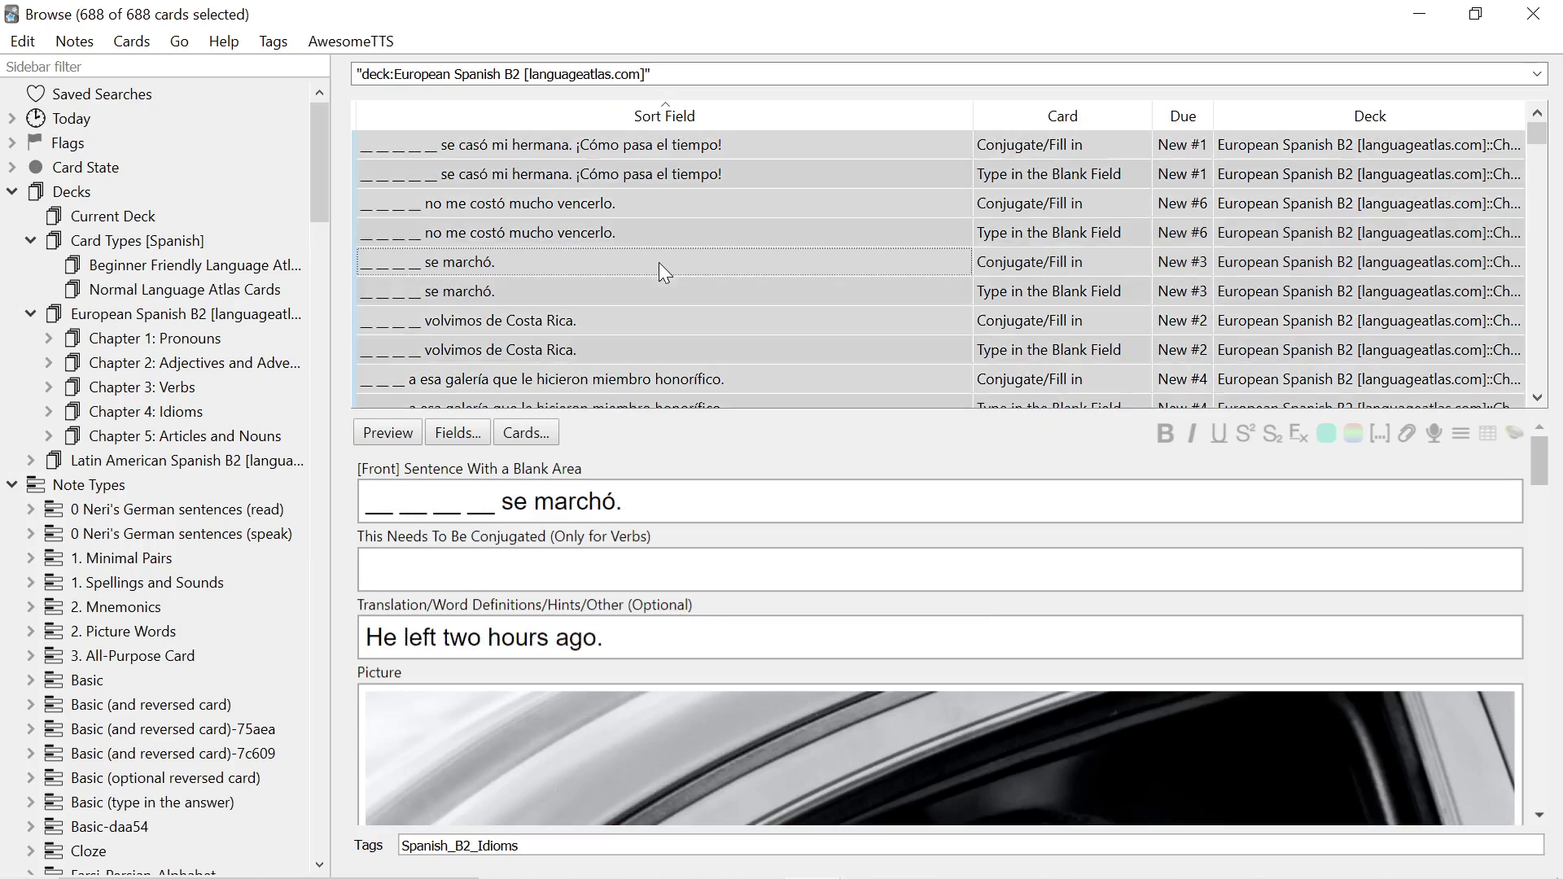
right_click(663, 271)
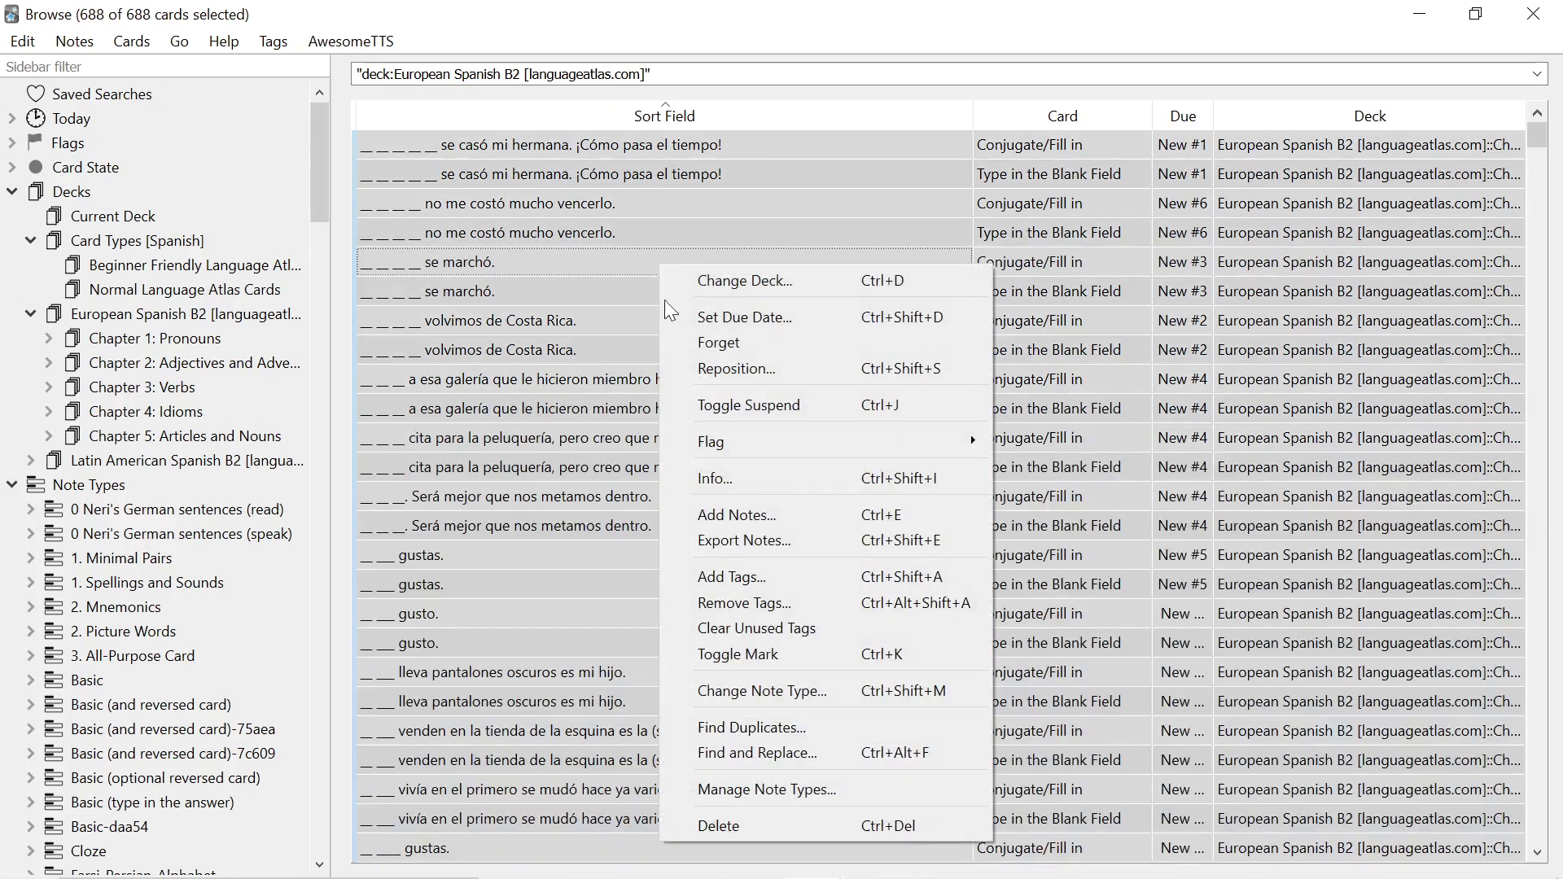
click(712, 690)
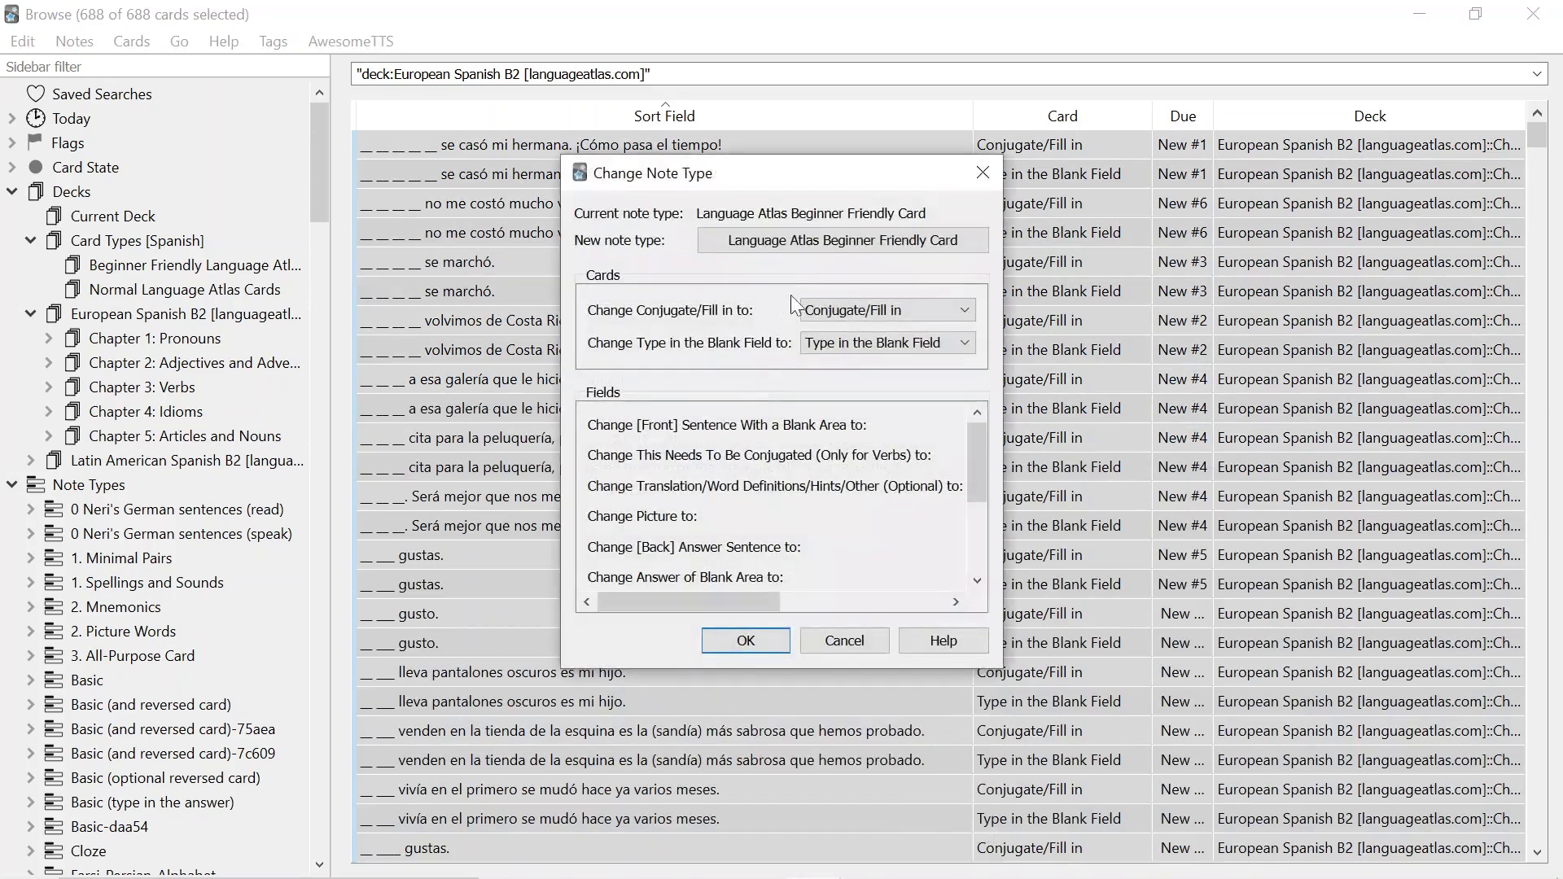
click(818, 240)
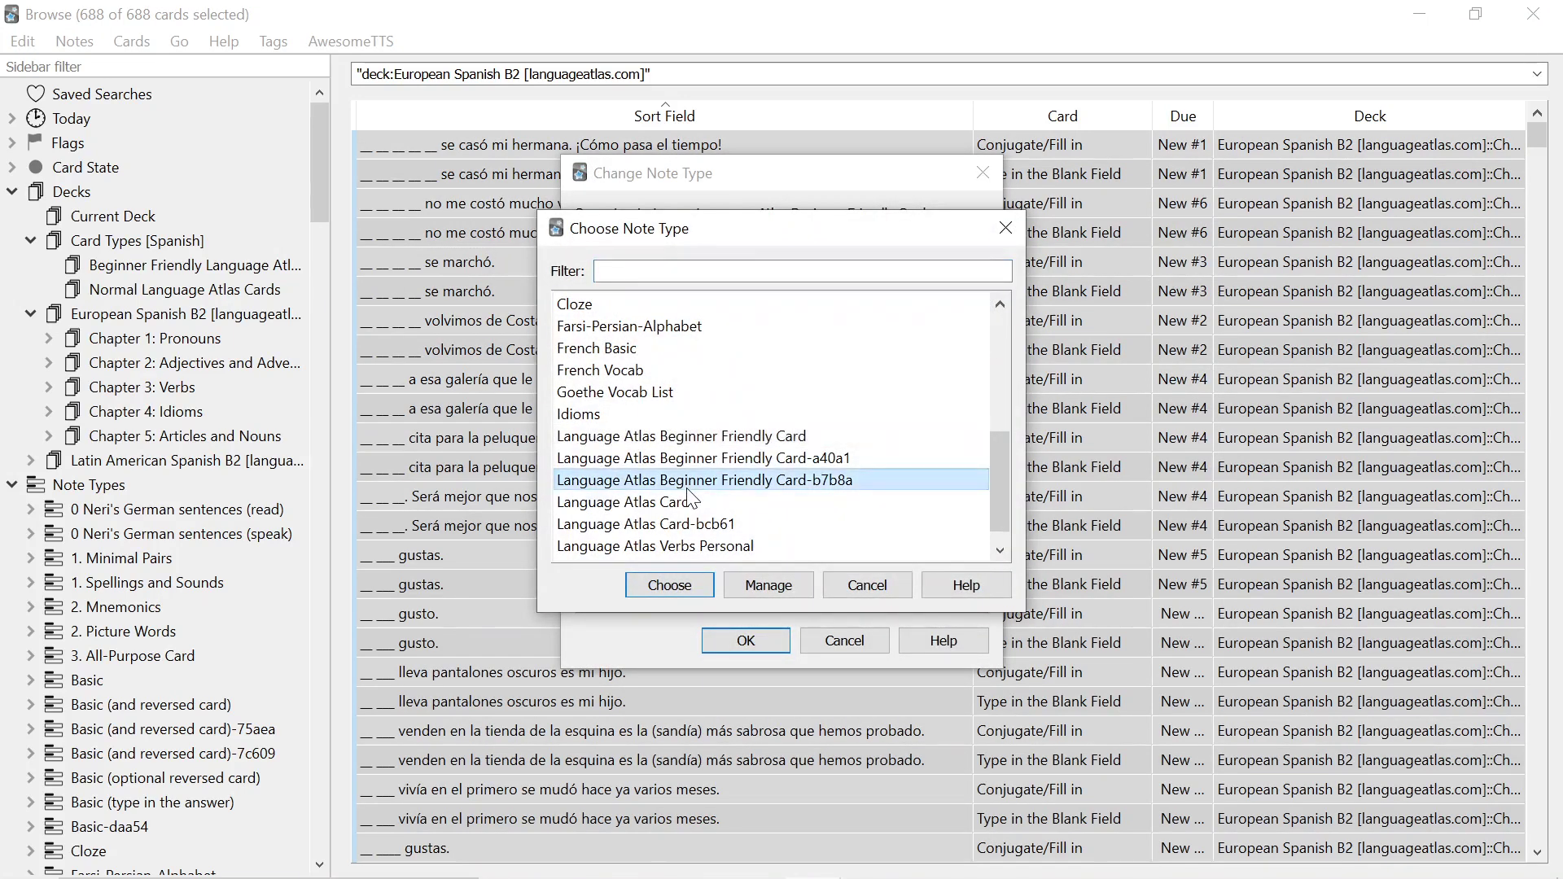
click(643, 502)
key(Return)
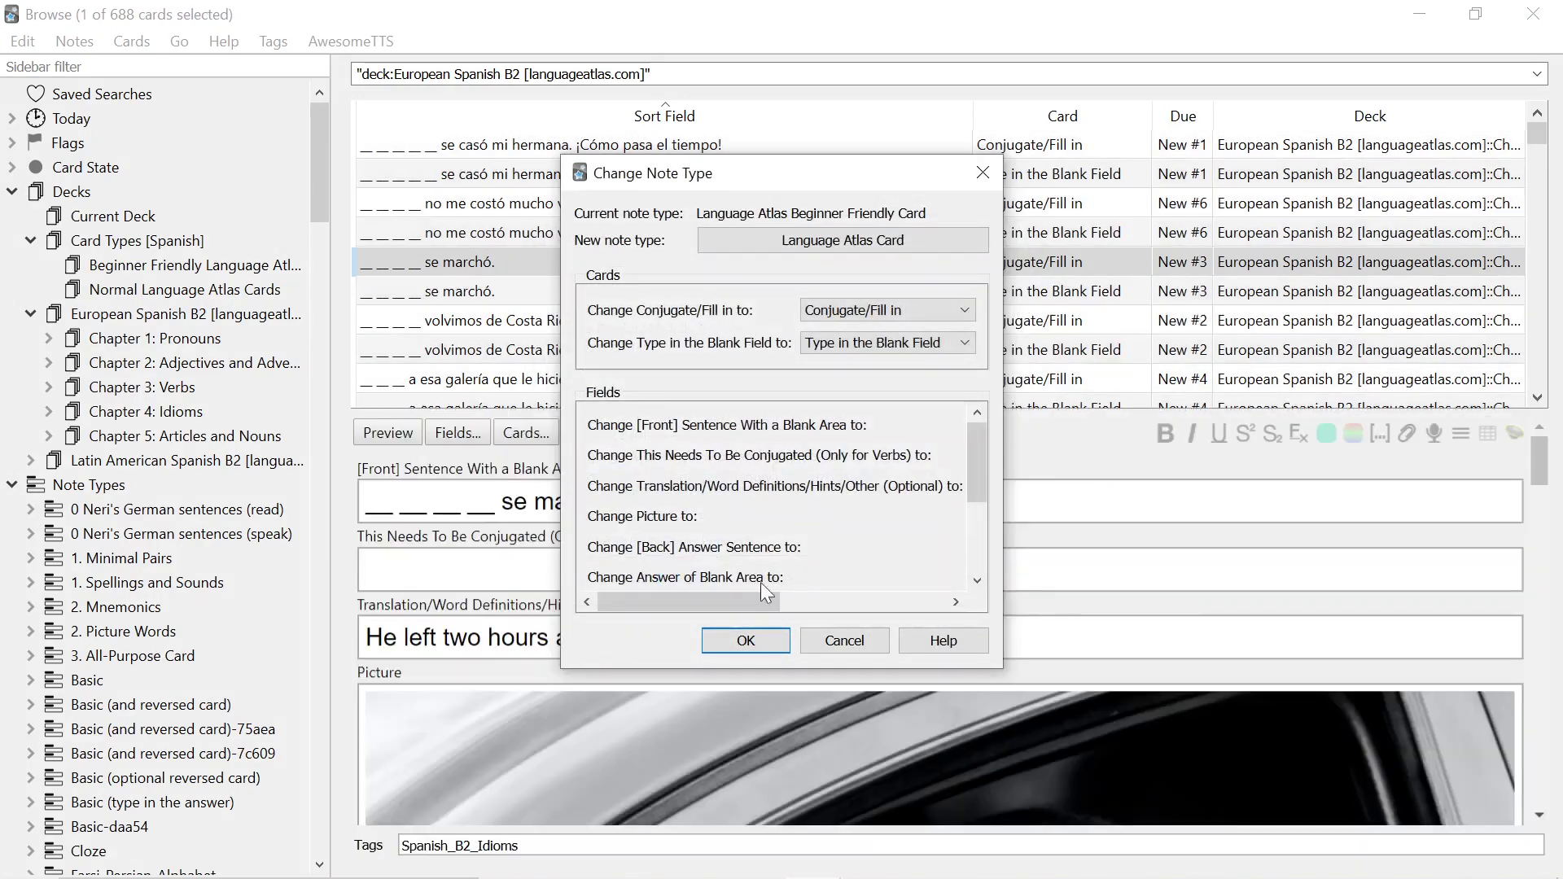
click(735, 641)
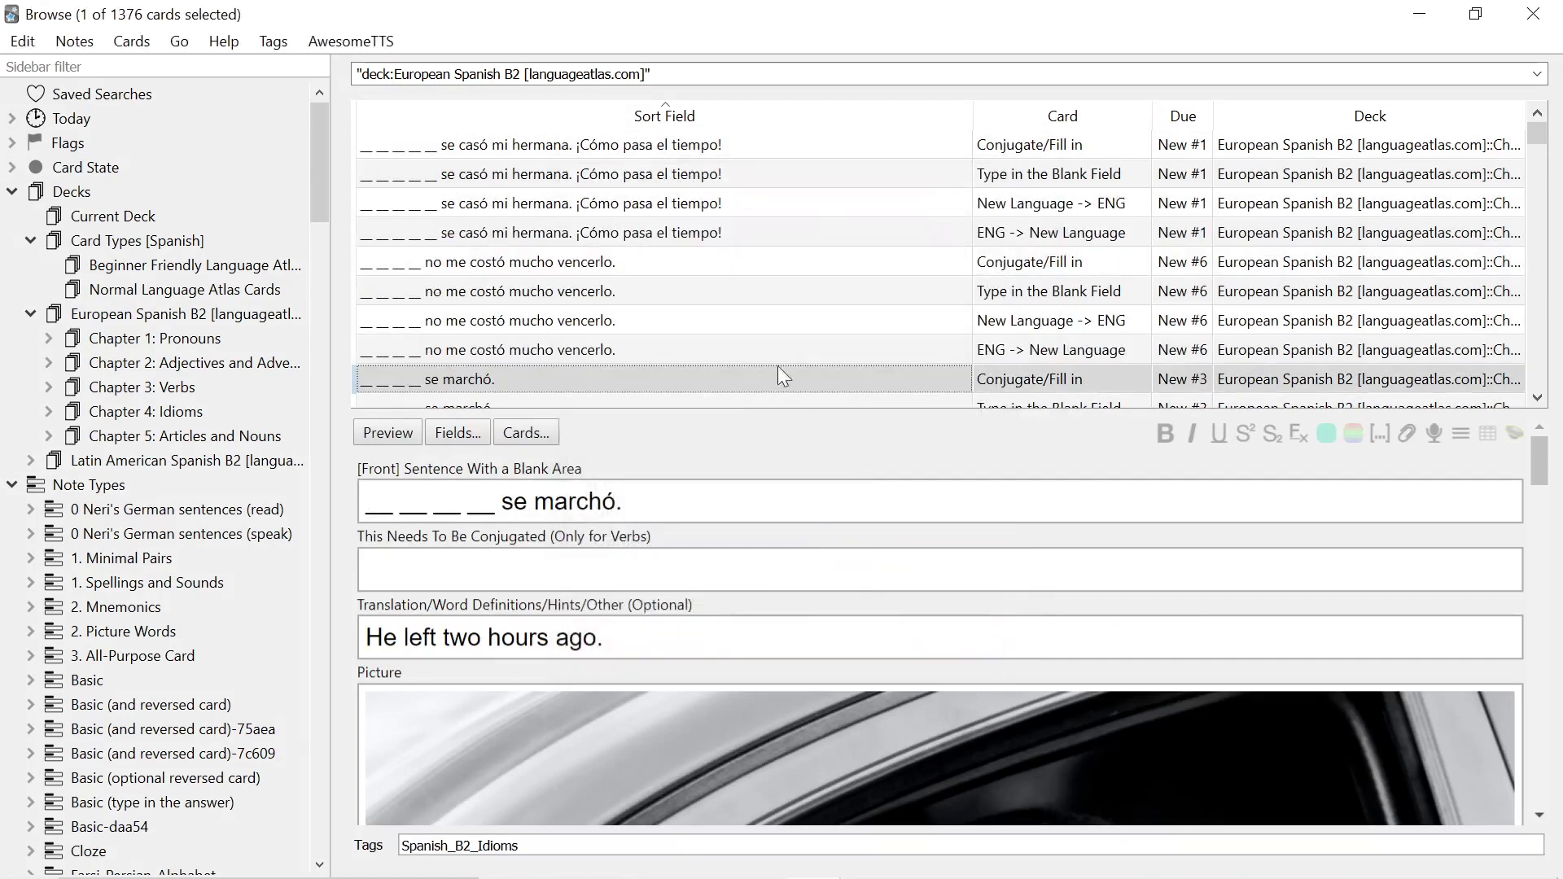
Examine the card types of the "no me costó mucho vencerlo" and "se casó mi hermana" notes, and close the card browser.
click(678, 273)
key(Down)
key(Down)
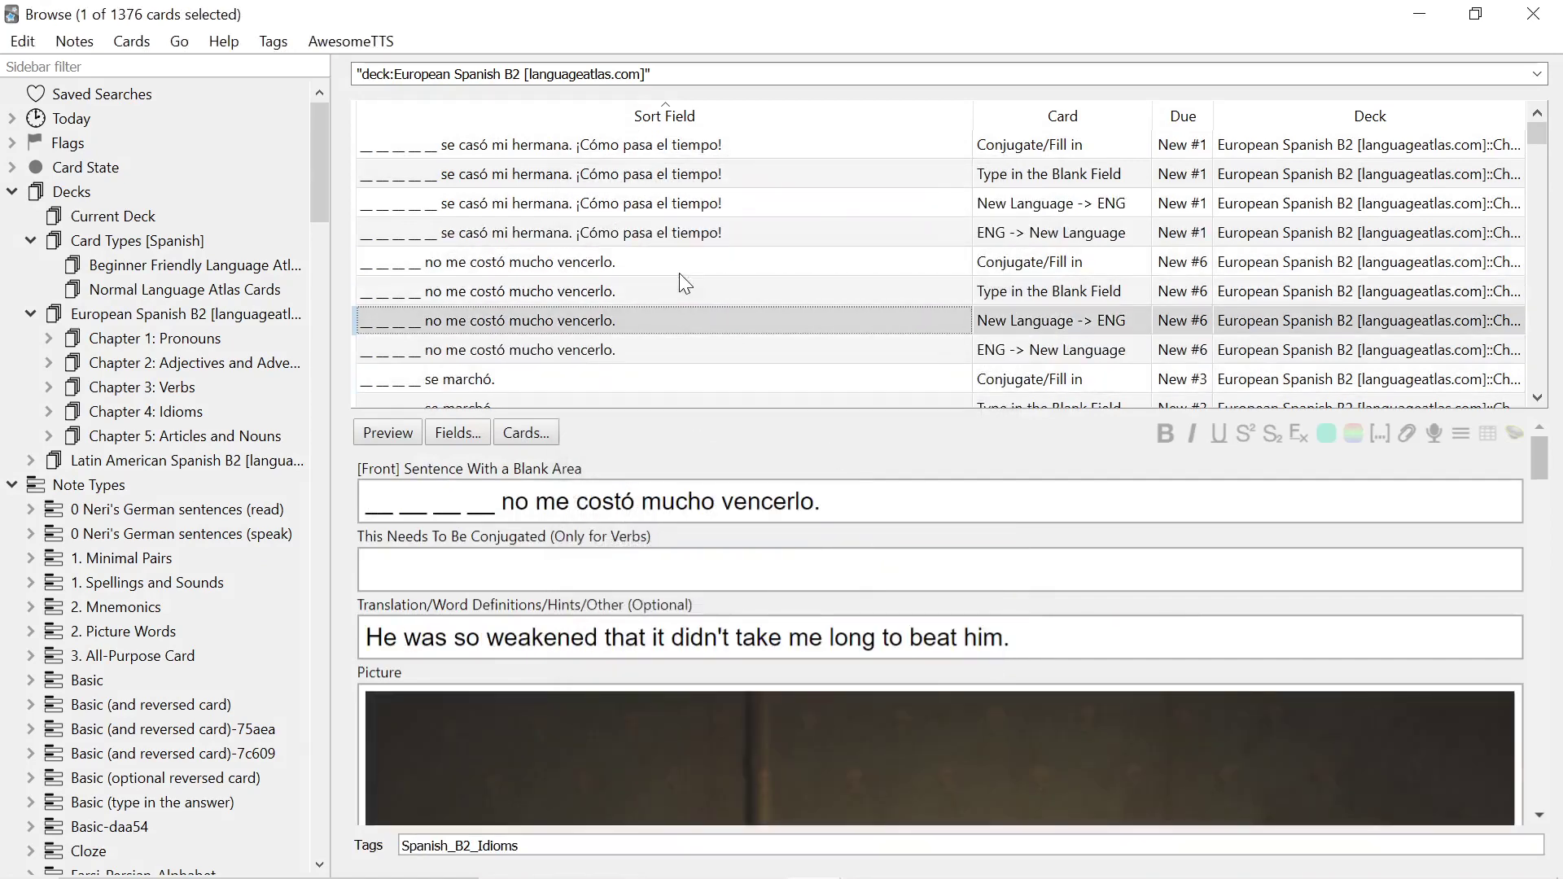
key(Down)
key(Up)
key(Up)
key(Up)
key(Up)
key(Up)
key(Up)
key(Up)
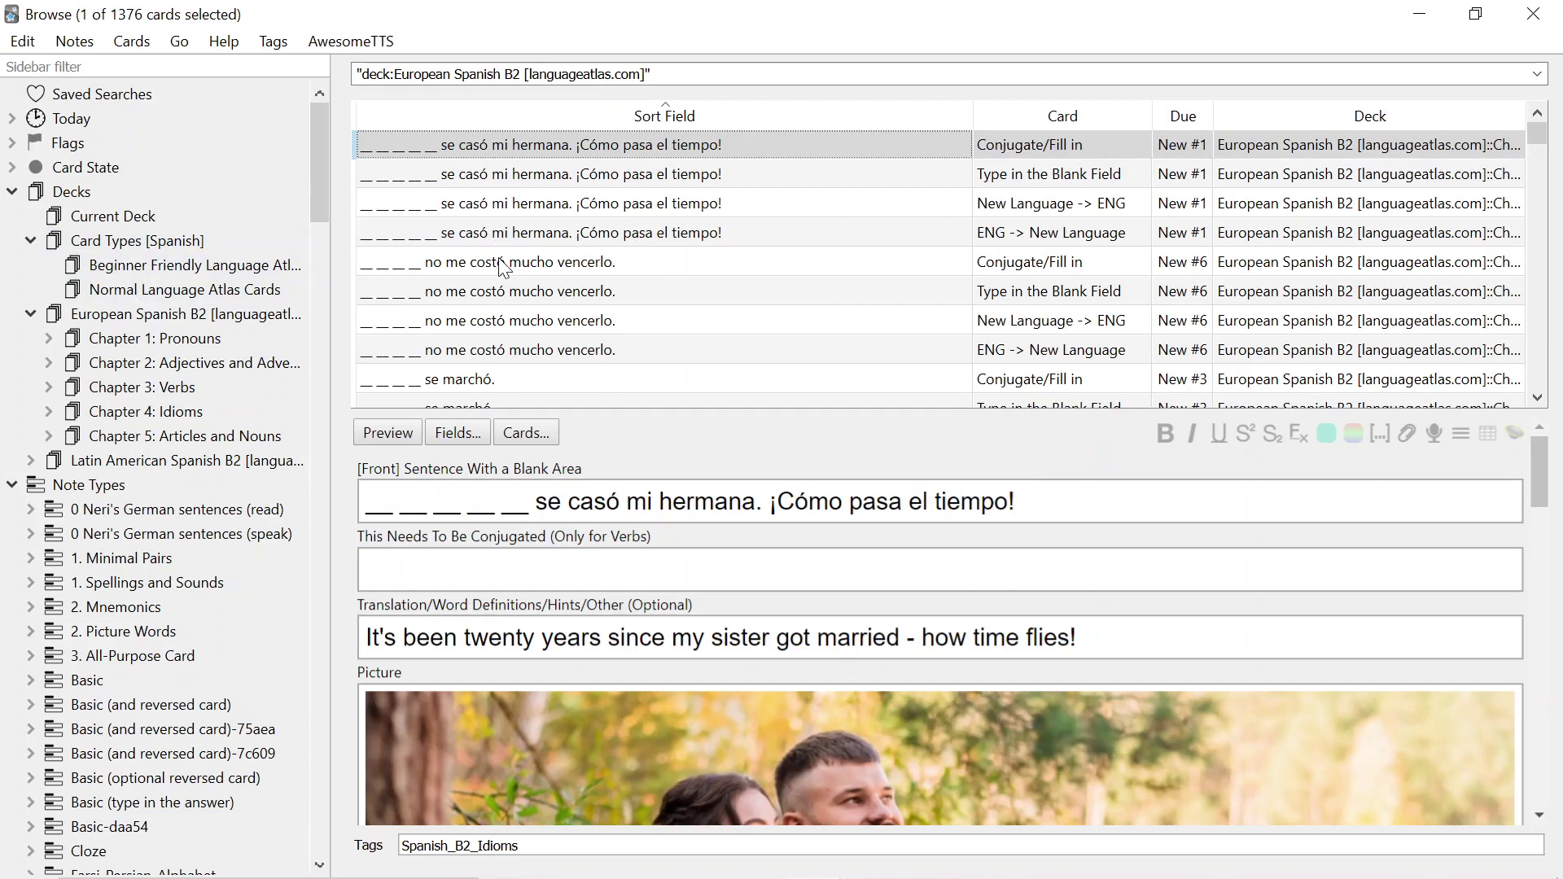
click(1532, 14)
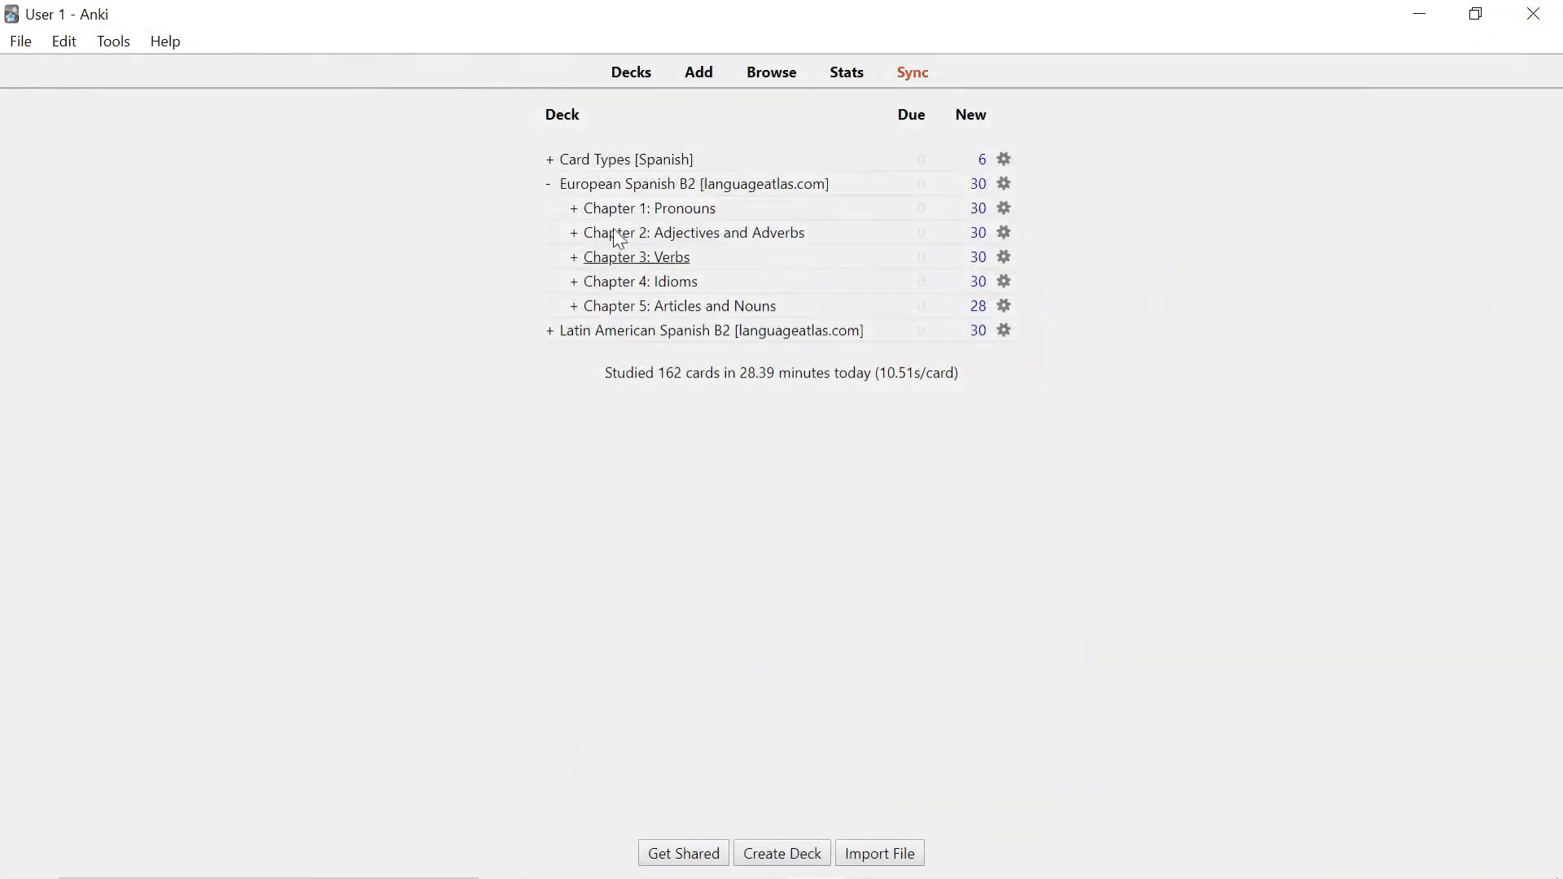
Collapse the European Spanish B2 deck and set its new cards per day to 20 in the deck options.
click(550, 185)
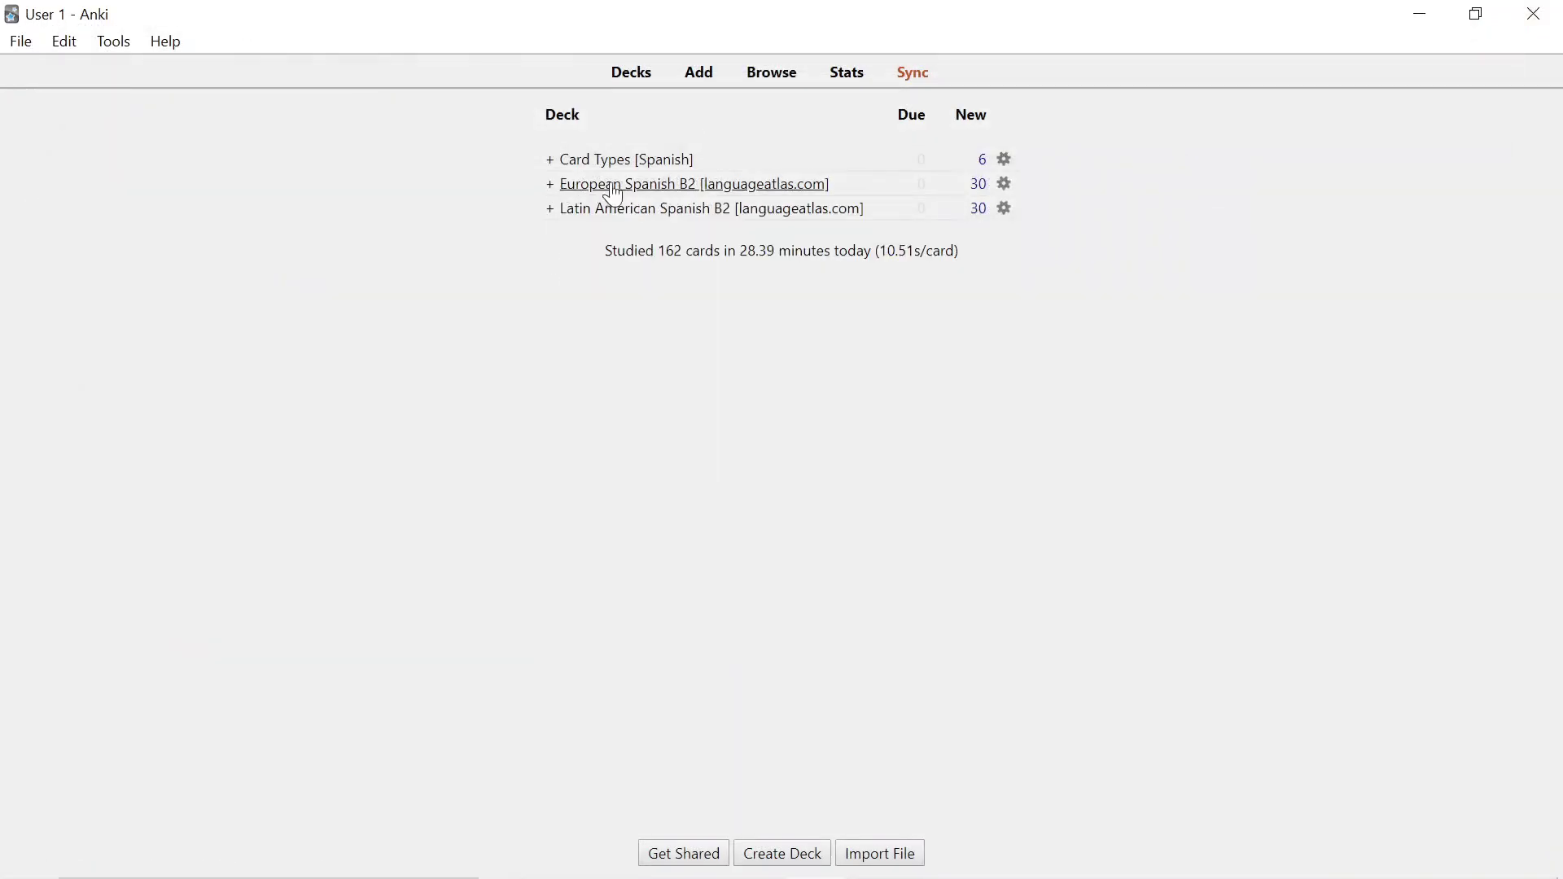
click(1004, 184)
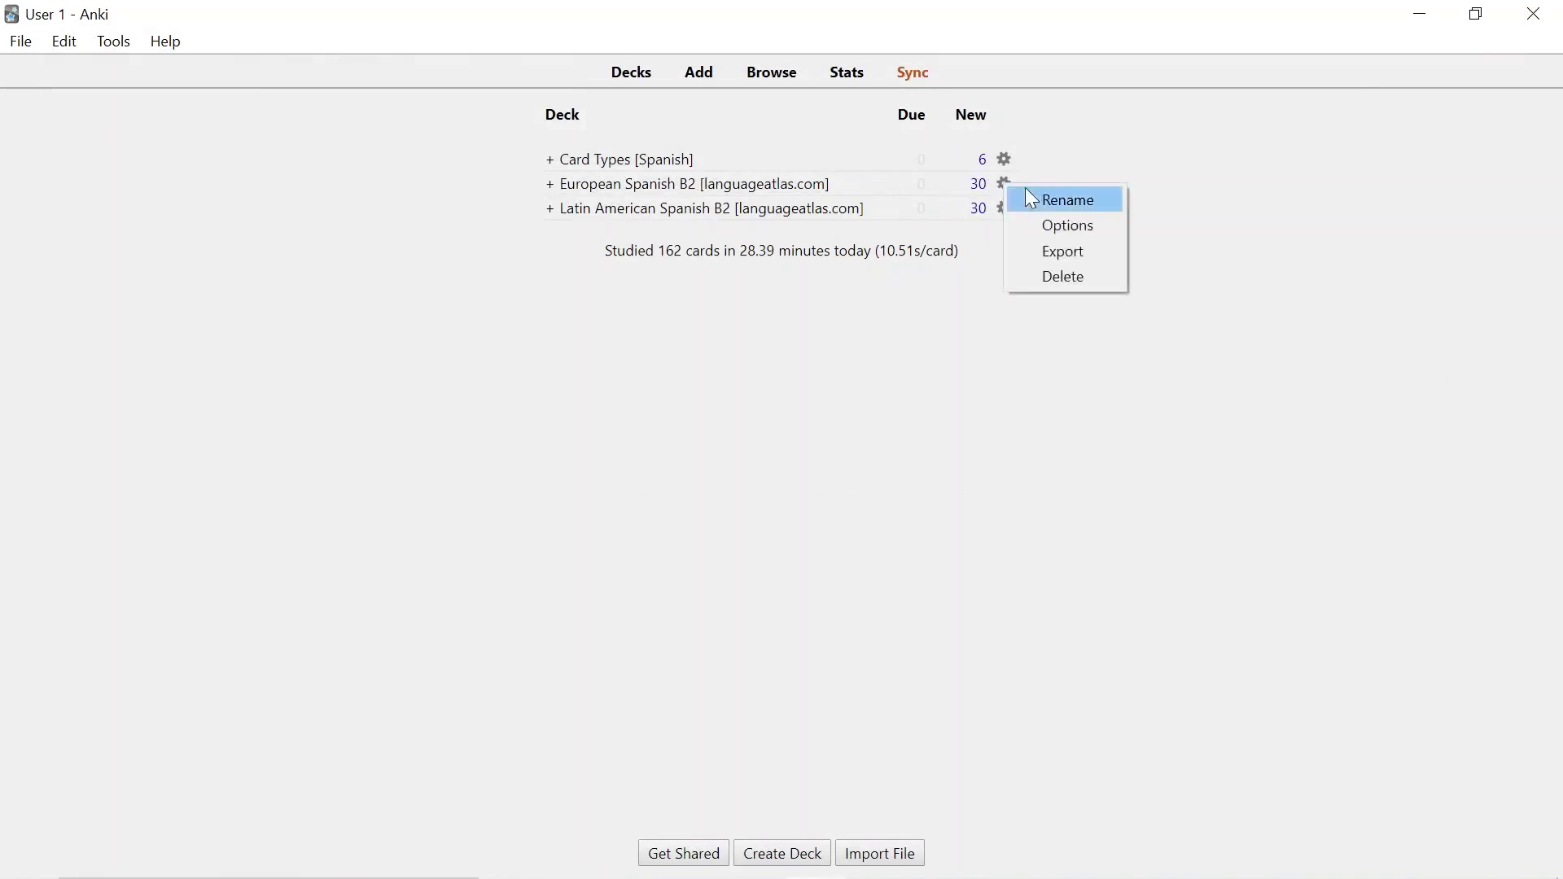
click(1062, 227)
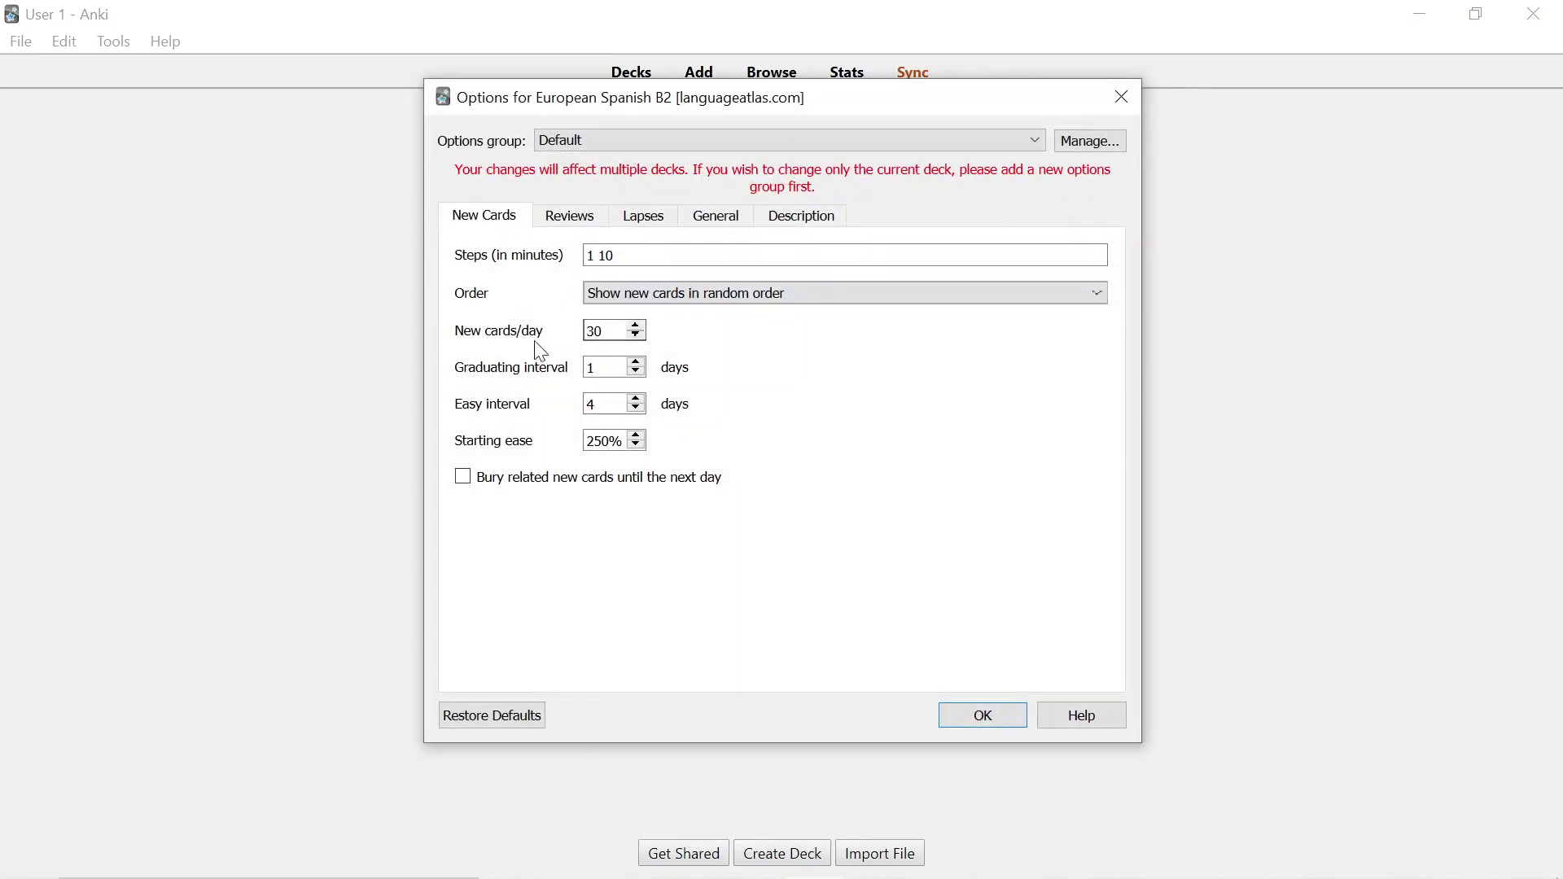
click(636, 335)
click(635, 335)
click(635, 335)
click(636, 335)
Increase the maximum reviews per day for the European Spanish B2 deck and save the deck options.
click(564, 216)
click(681, 254)
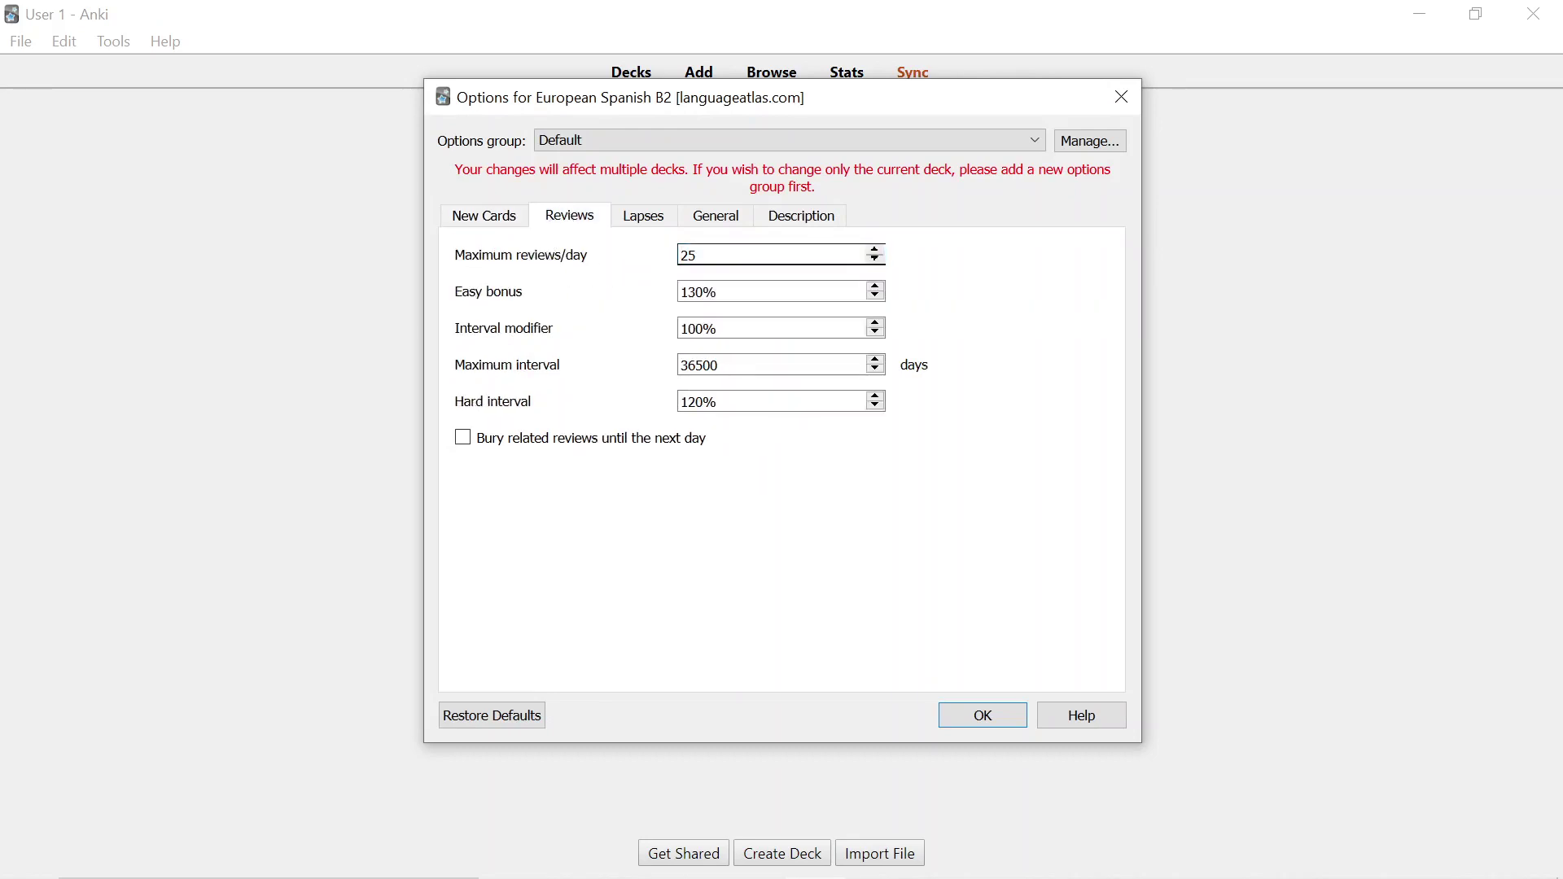
click(877, 250)
click(877, 250)
click(877, 251)
click(877, 251)
click(878, 251)
click(1004, 706)
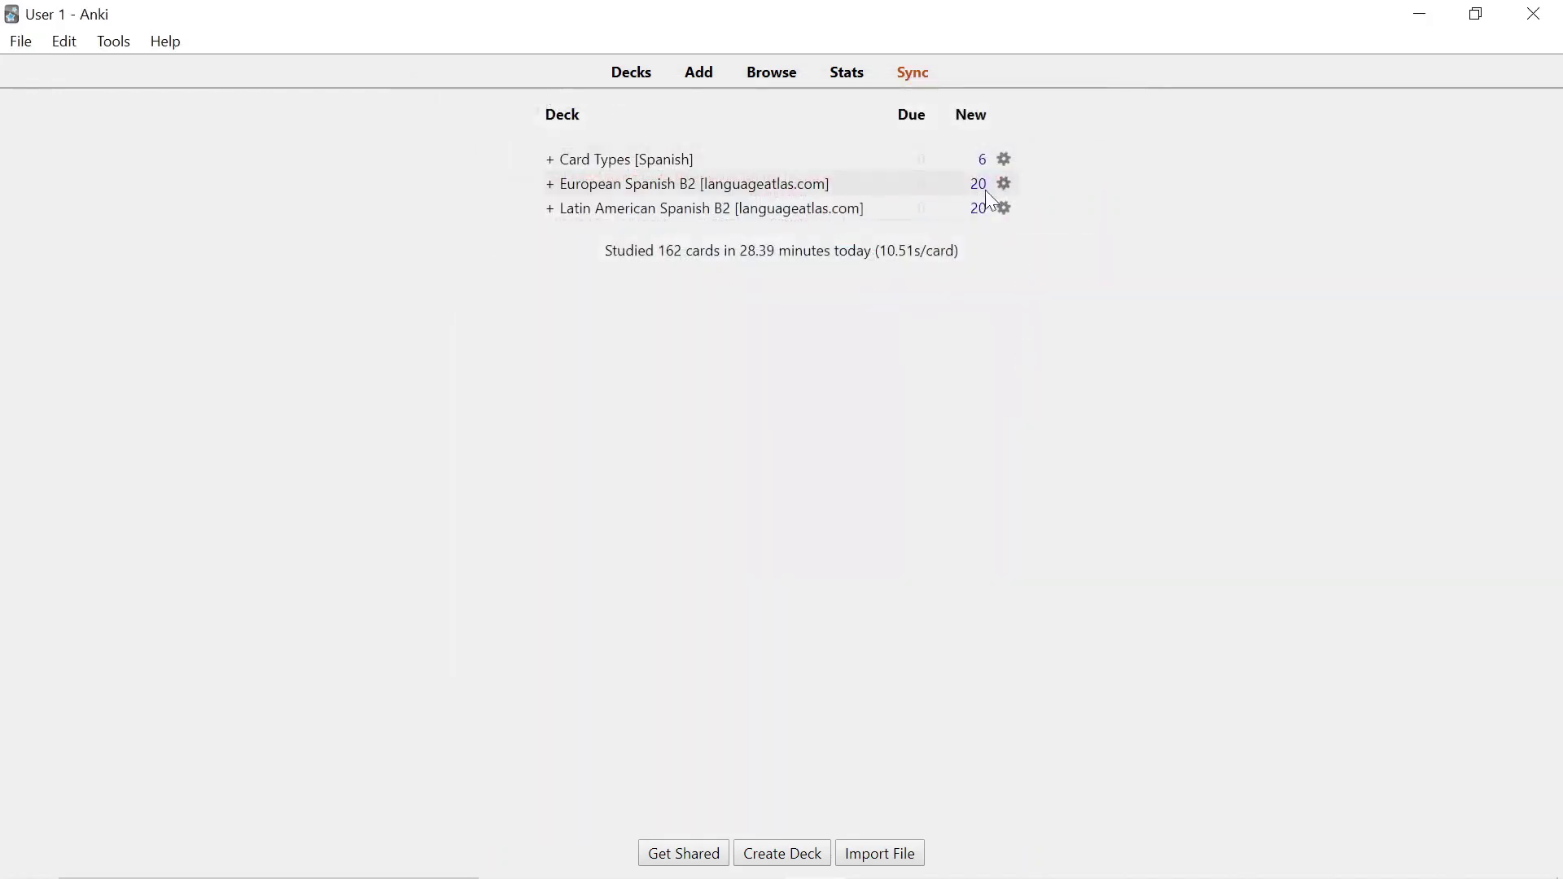